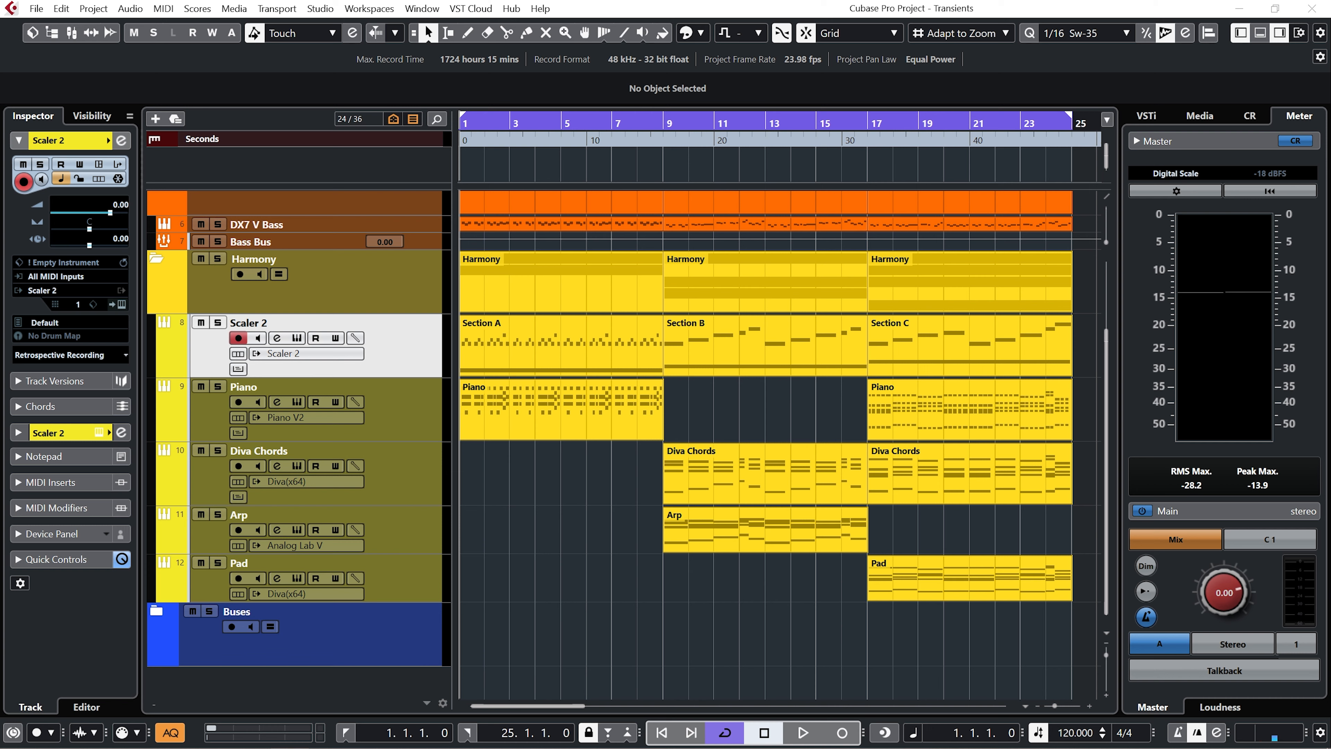
- Review the Section A, Section B and Section C parts on the Scaler 2 track, and play back the project
{"action": "left_click", "coordinate": [603, 361]}
{"action": "left_click", "coordinate": [781, 344]}
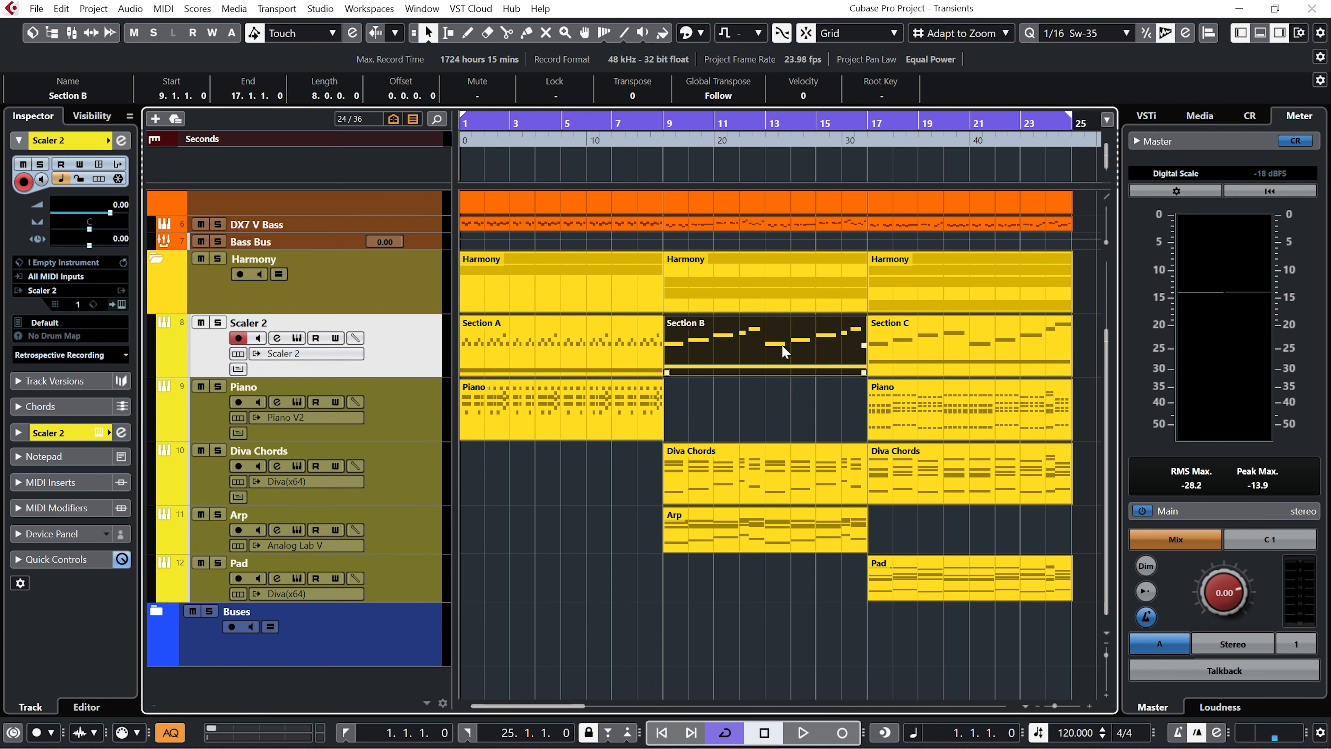
{"action": "left_click", "coordinate": [1000, 342]}
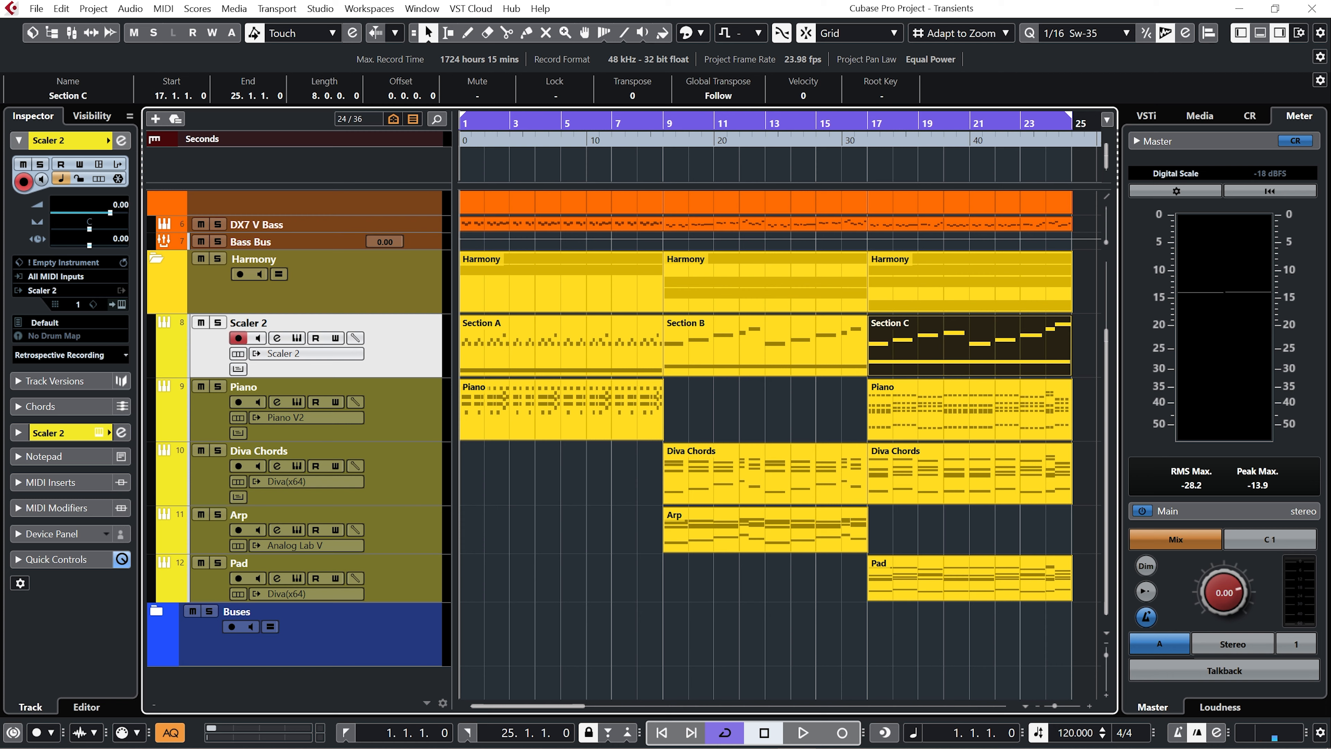
{"action": "key", "text": "space"}
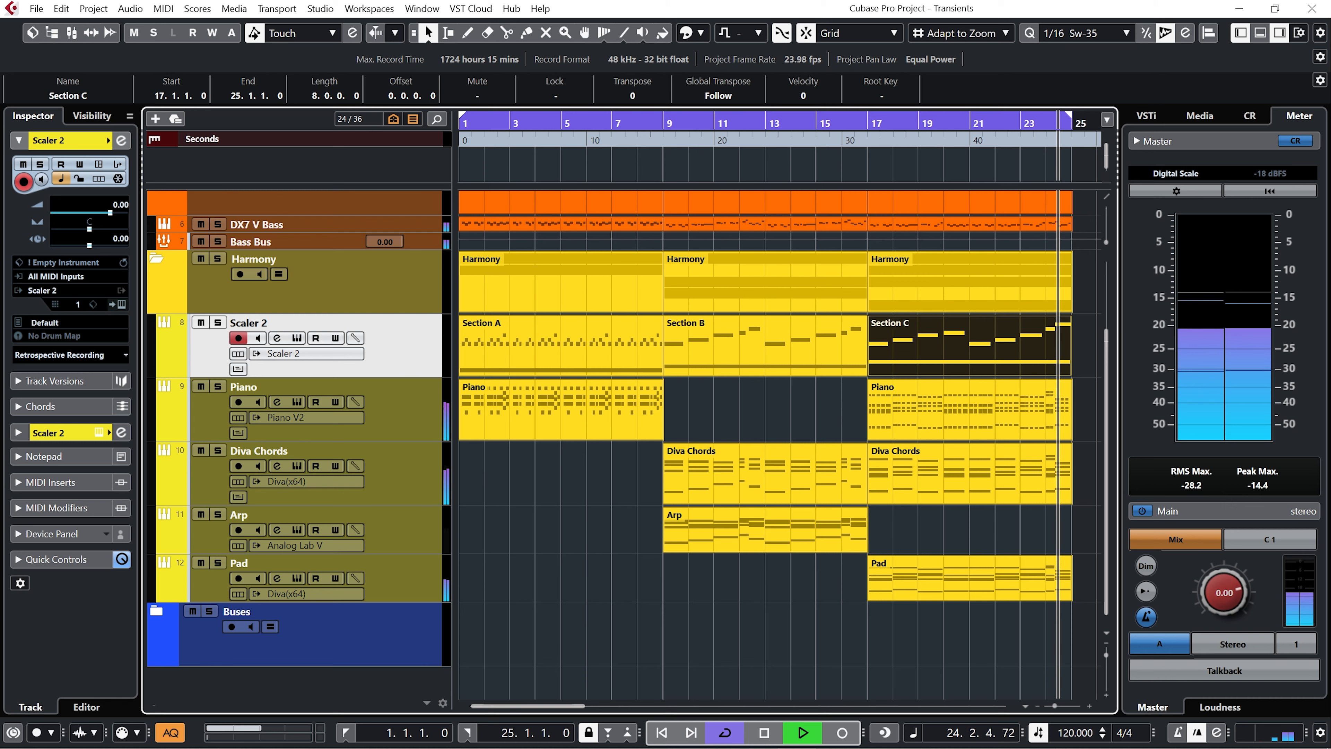
{"action": "key", "text": "space"}
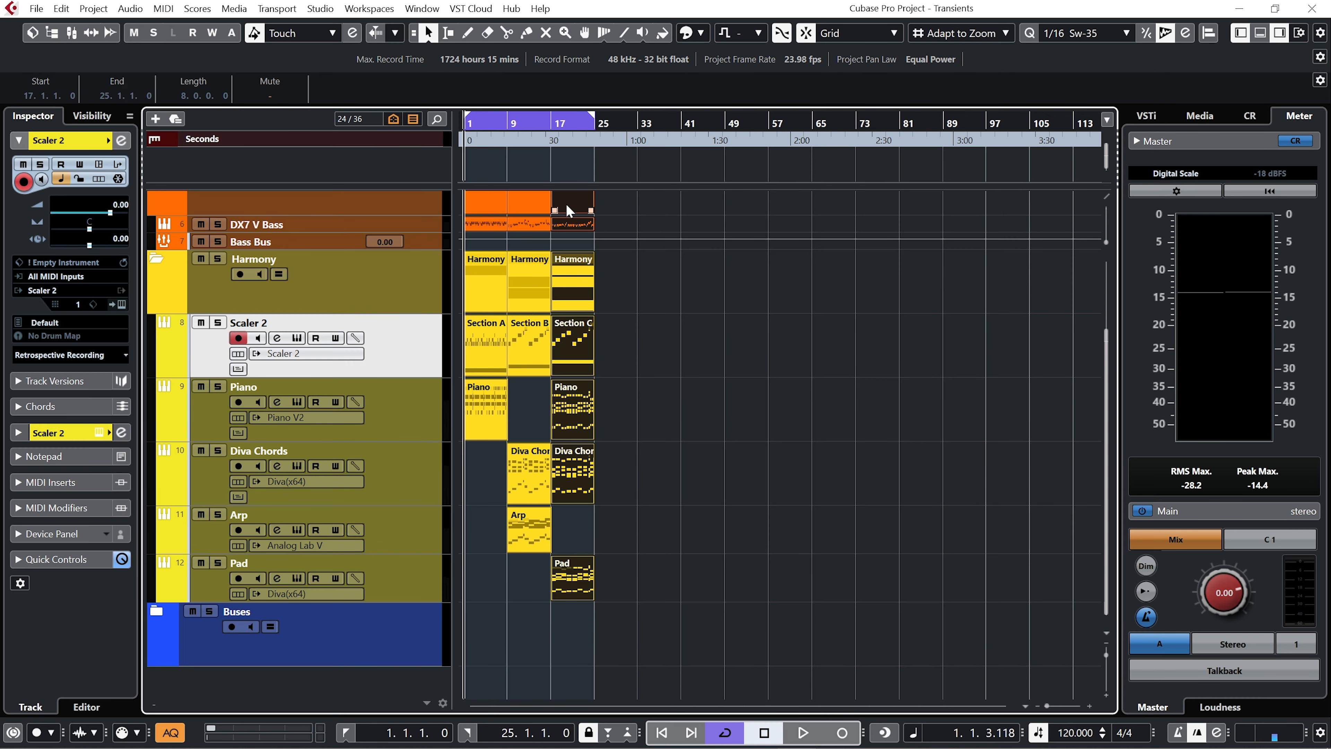
- Try extending the song by copying the Section C parts to bar 25 and the Section B parts to bar 33, and undo the copies
{"action": "left_click_drag", "start_coordinate": [566, 203], "coordinate": [610, 302]}
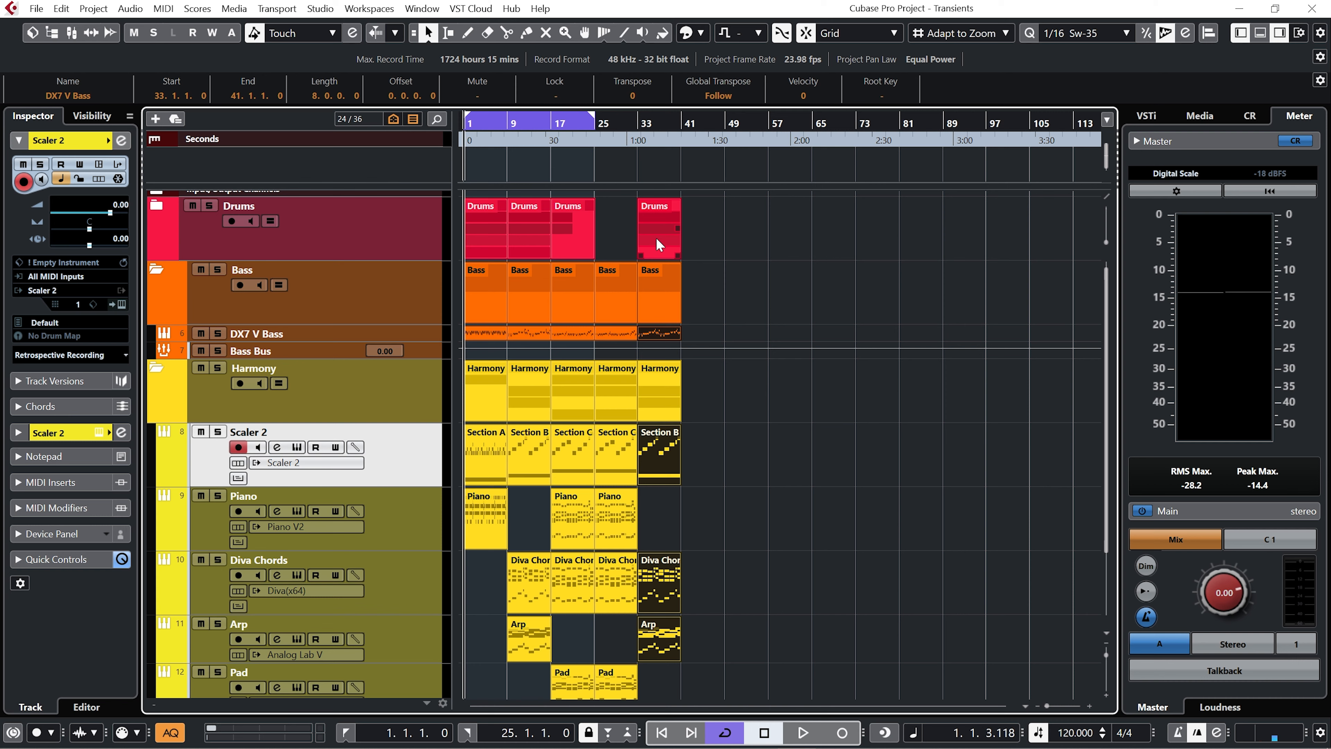
{"action": "key", "text": "ctrl+z"}
{"action": "key", "text": "ctrl+z"}
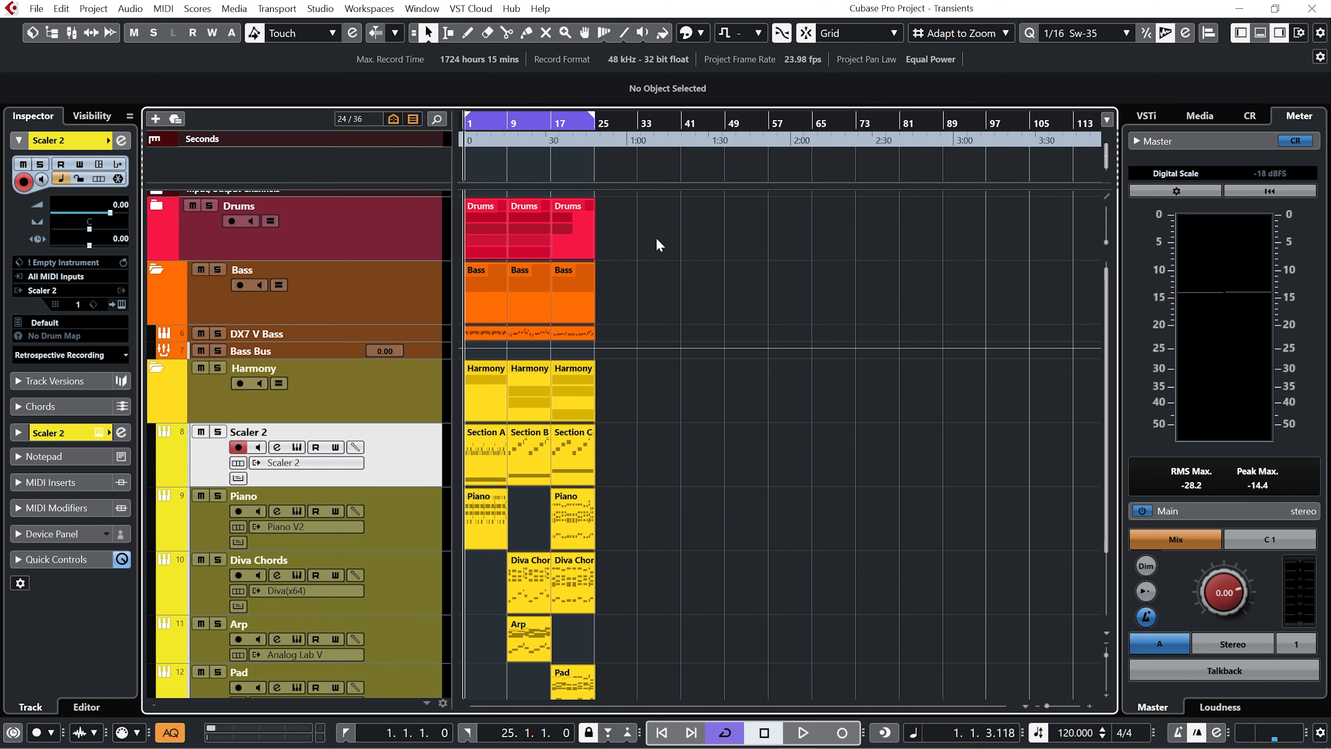
{"action": "key", "text": "shift+f"}
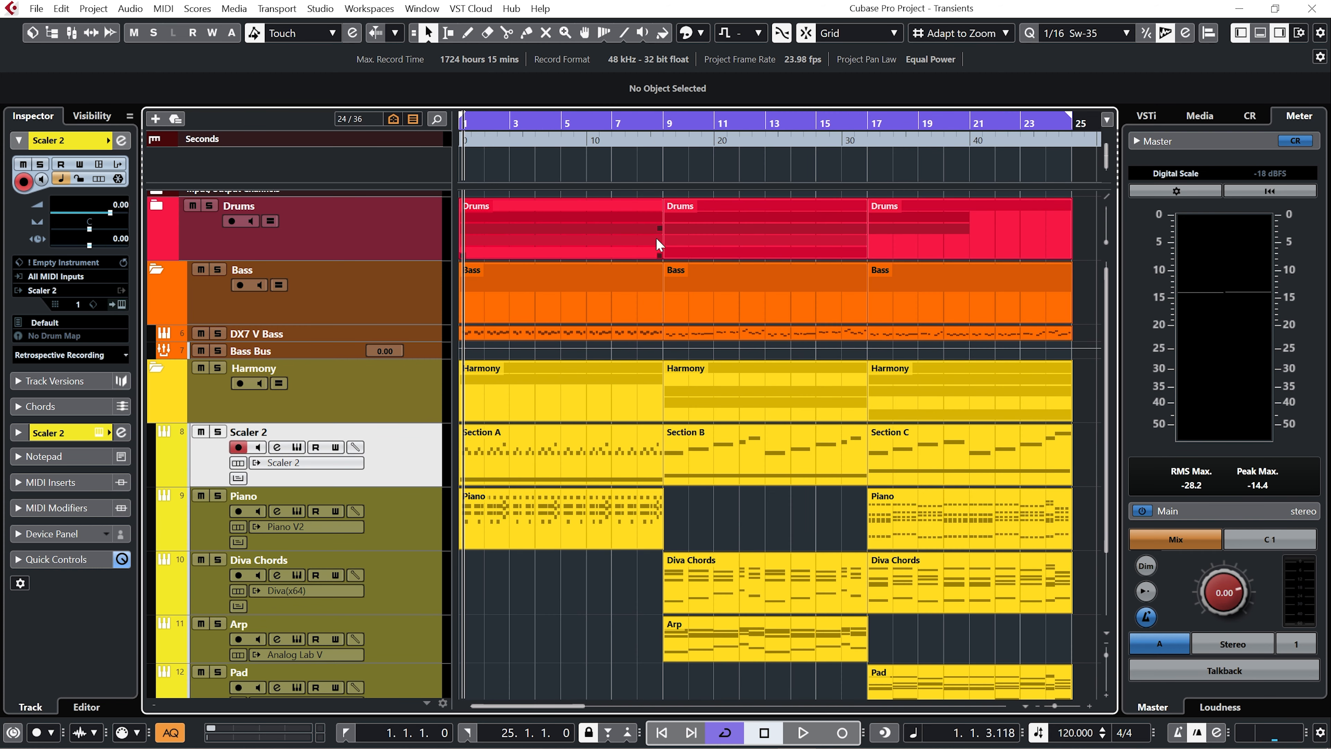
- Add an Arranger track and draw three eight-bar events on it, starting at bars 1, 9 and 17
{"action": "right_click", "coordinate": [276, 173]}
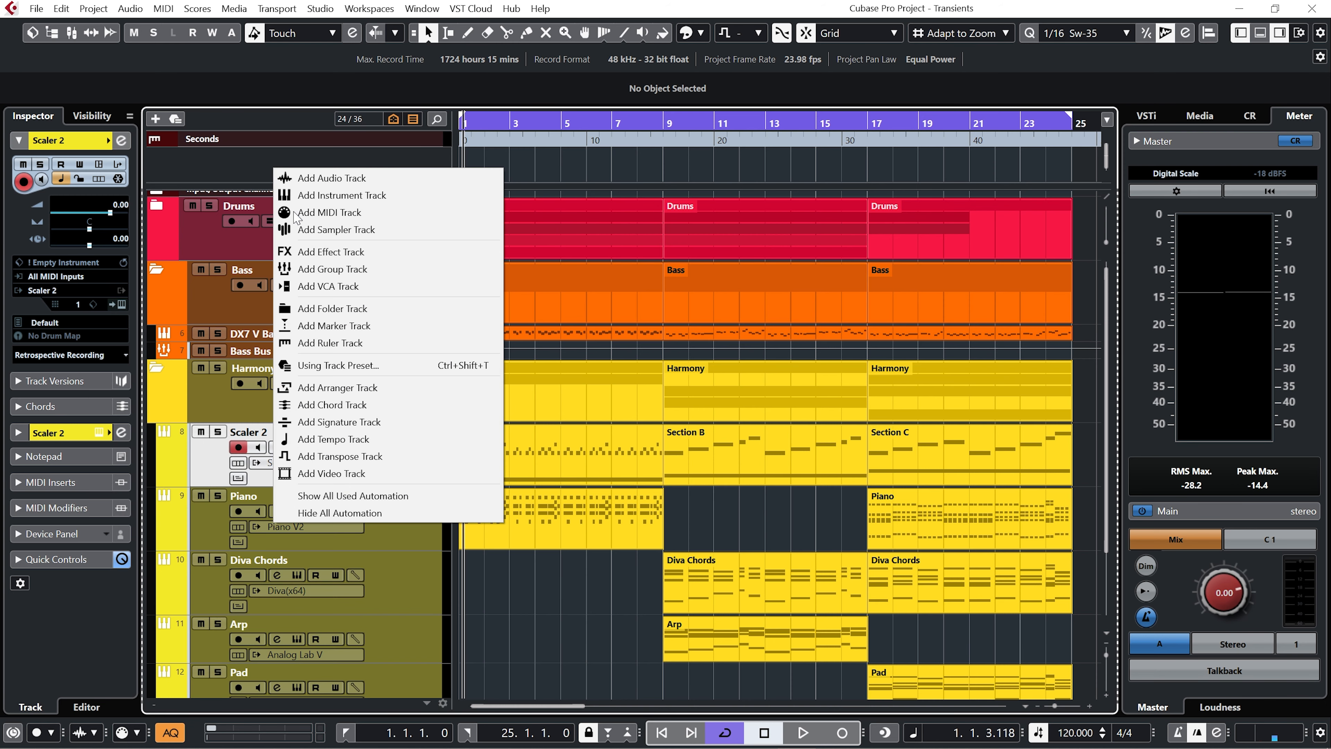
{"action": "left_click", "coordinate": [401, 393]}
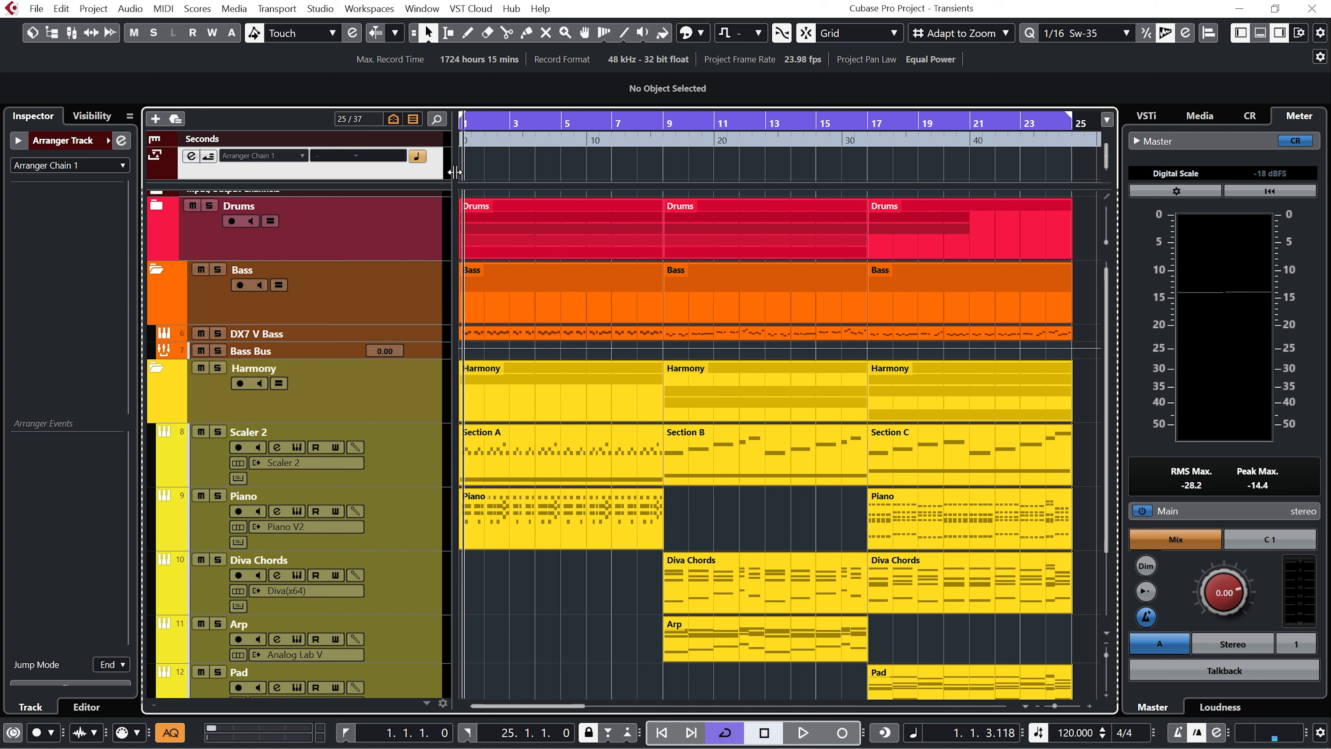
{"action": "right_click", "coordinate": [506, 167]}
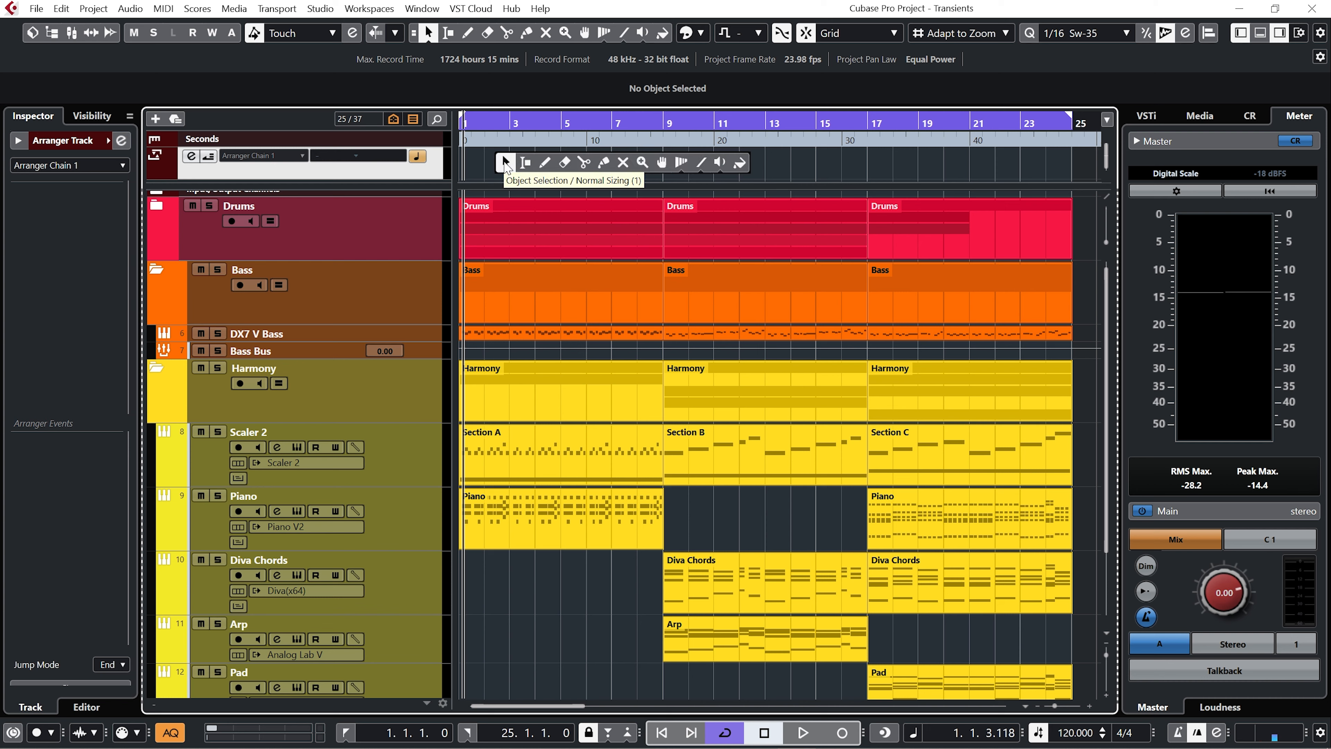
{"action": "left_click", "coordinate": [545, 164]}
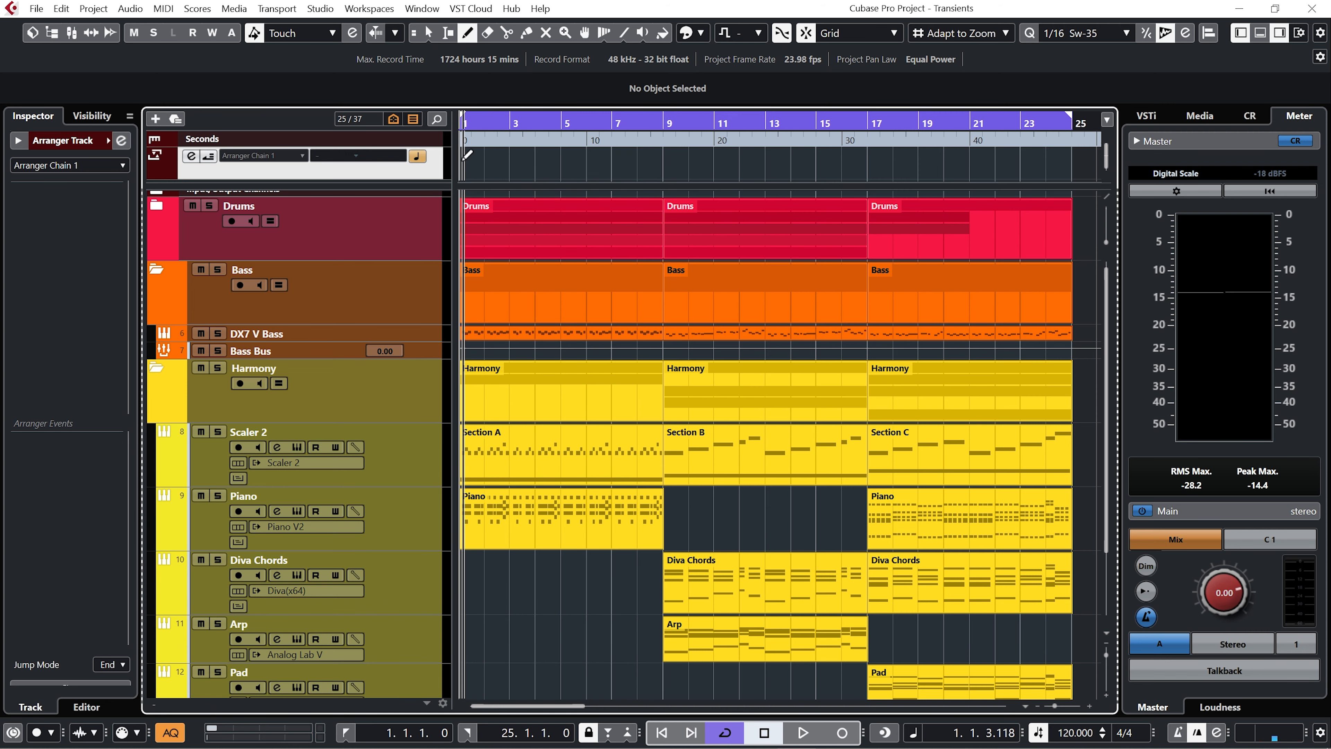
{"action": "left_click_drag", "start_coordinate": [467, 158], "coordinate": [1080, 159]}
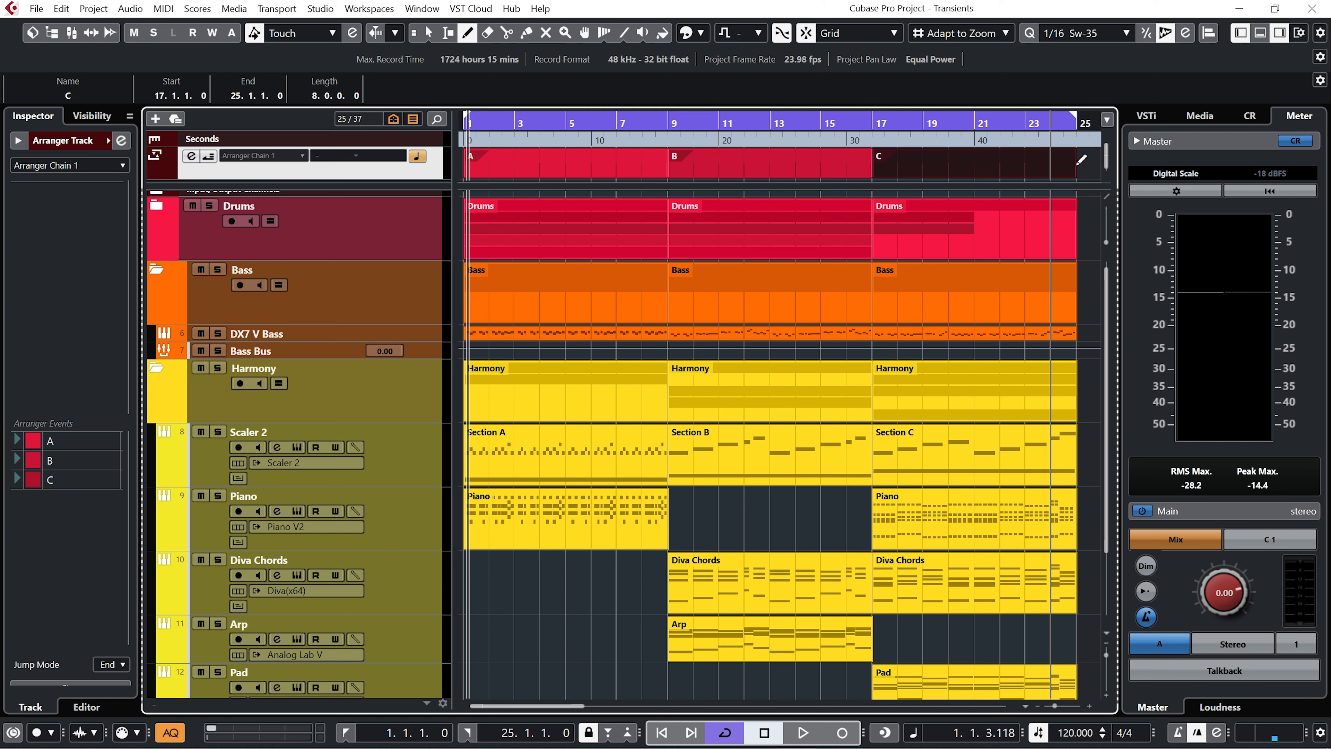
- Rename the three arranger events as Section A, Section B and Section C
{"action": "key", "text": "1"}
{"action": "left_click", "coordinate": [532, 162]}
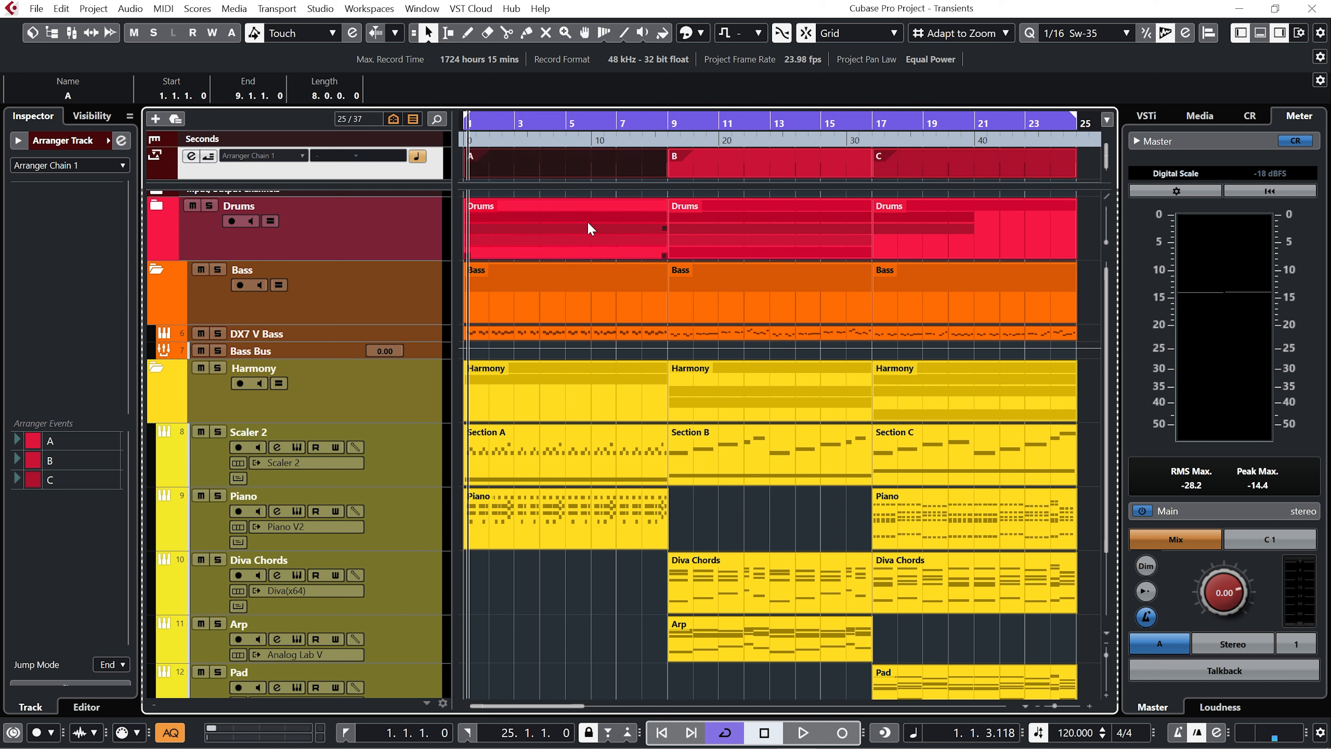
{"action": "left_click", "coordinate": [91, 93]}
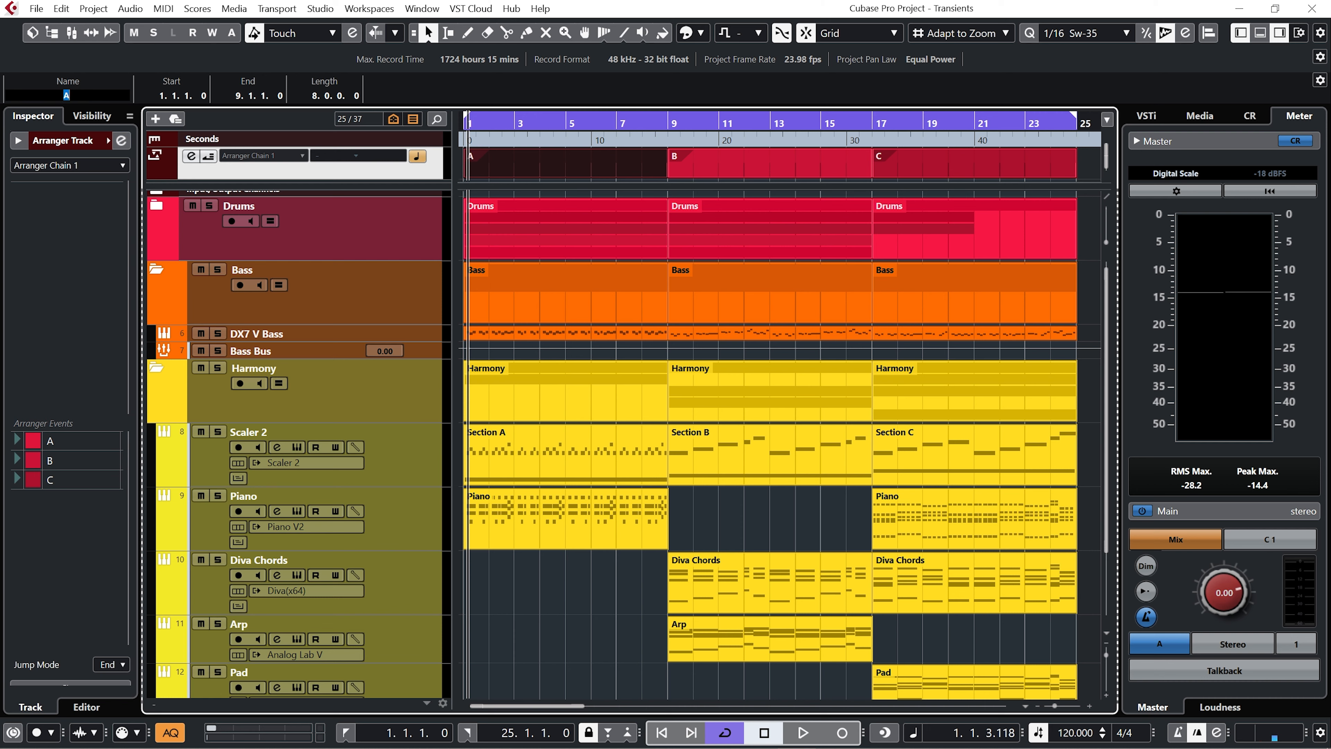
{"action": "type", "text": "Section A"}
{"action": "key", "text": "Return"}
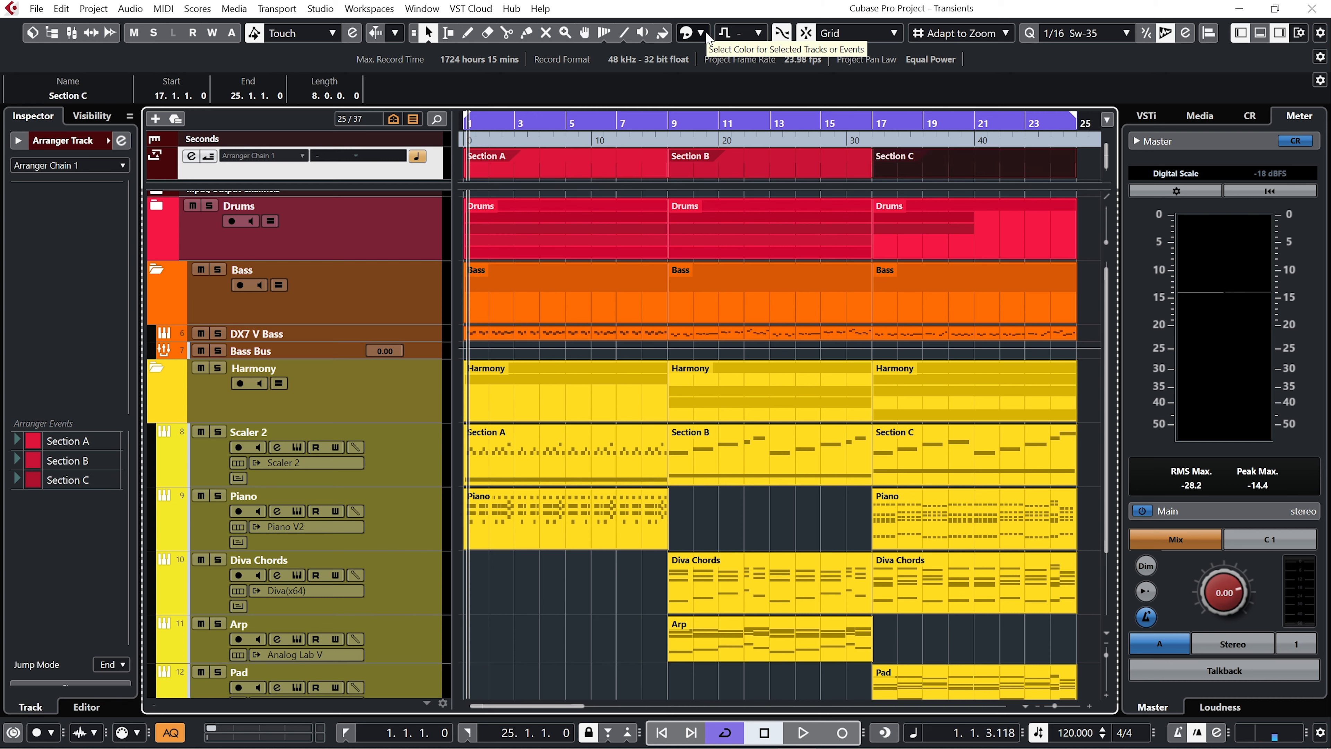
- Color the Section C arranger event turquoise green and the Section B event purple
{"action": "left_click", "coordinate": [701, 33]}
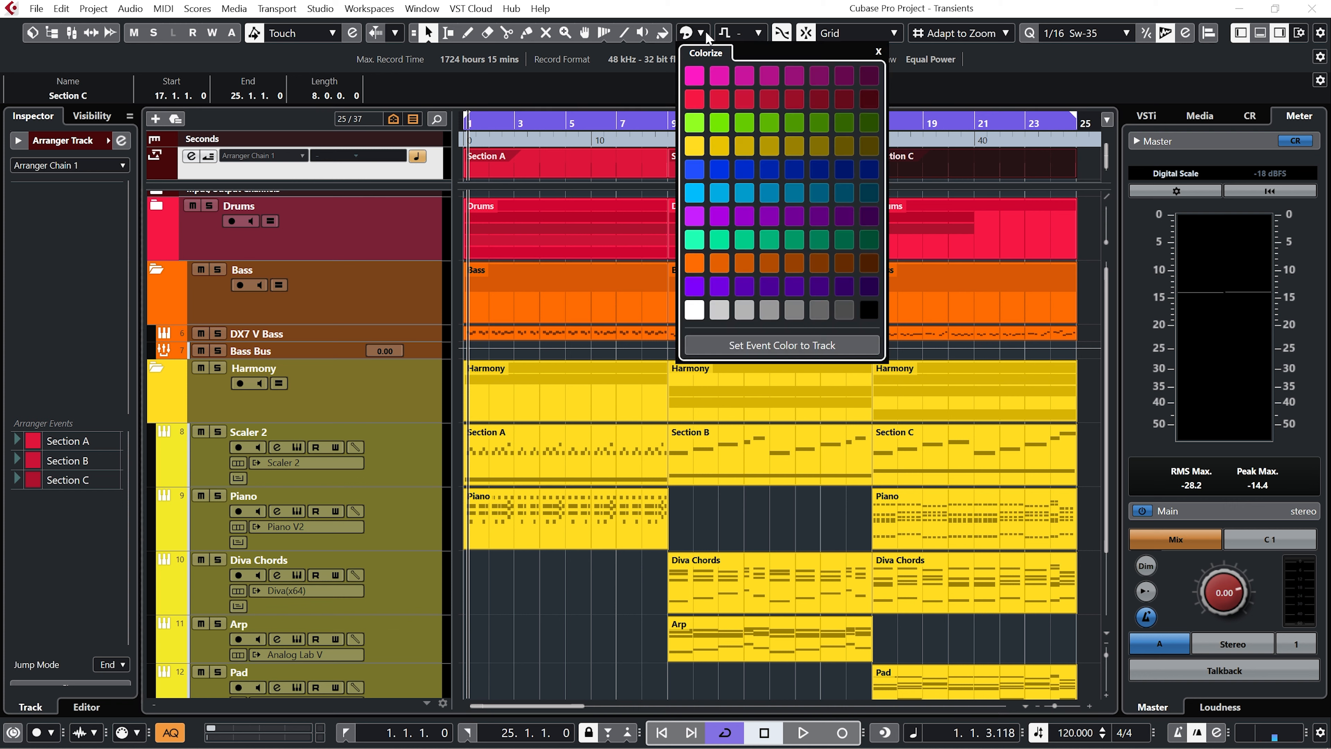
{"action": "left_click", "coordinate": [695, 240]}
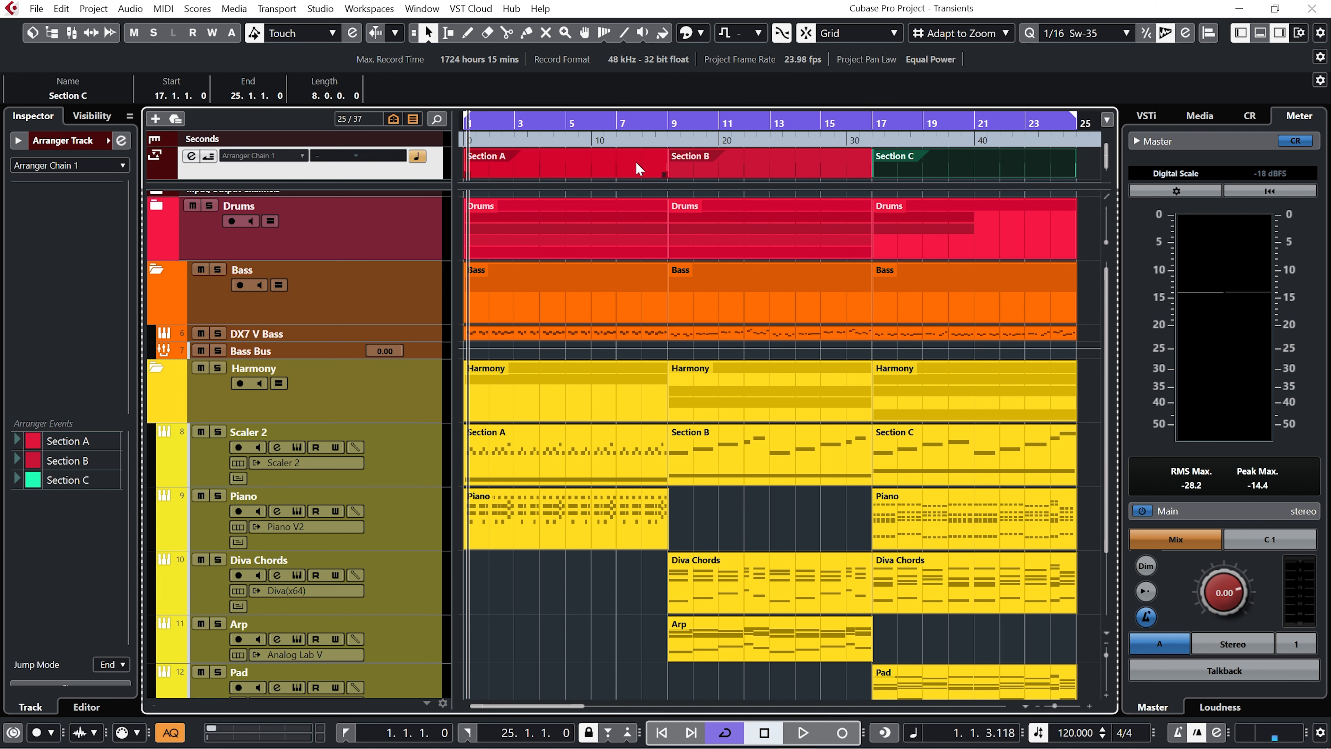
{"action": "left_click", "coordinate": [762, 160]}
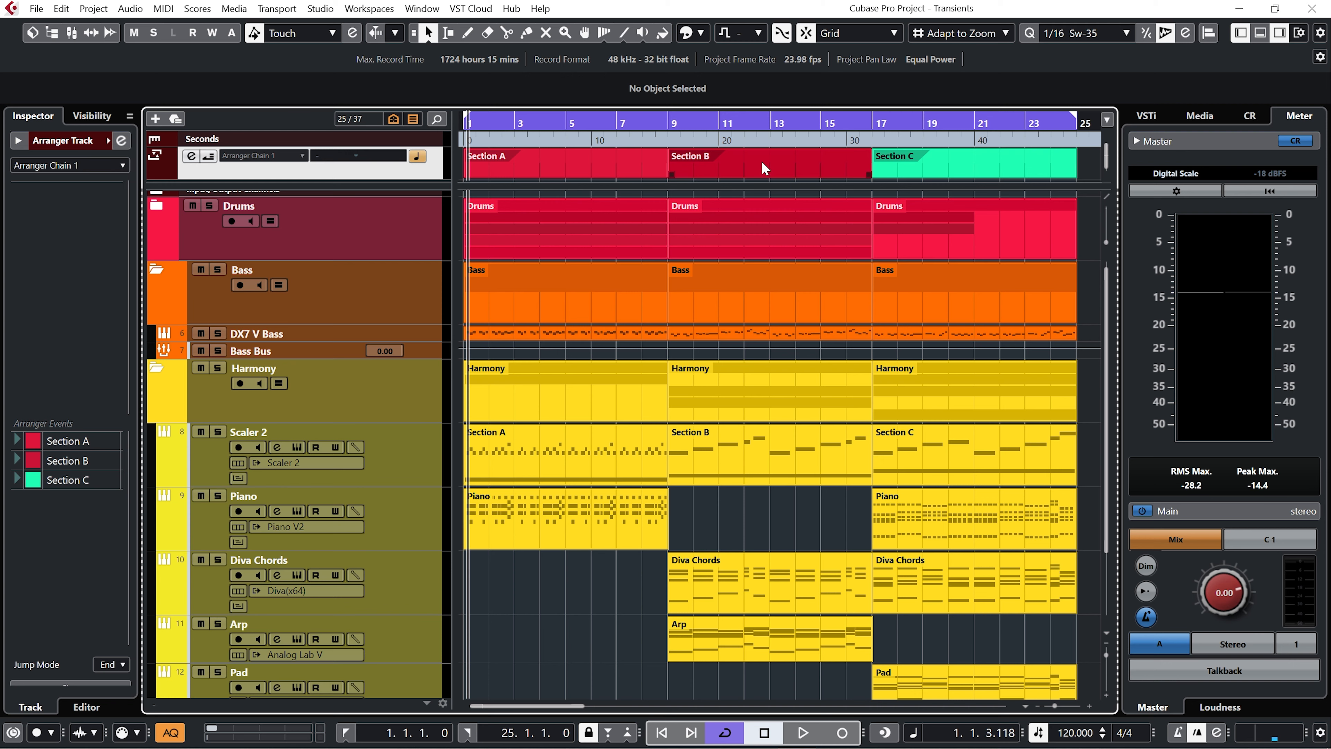
{"action": "left_click", "coordinate": [703, 33]}
{"action": "left_click", "coordinate": [693, 215]}
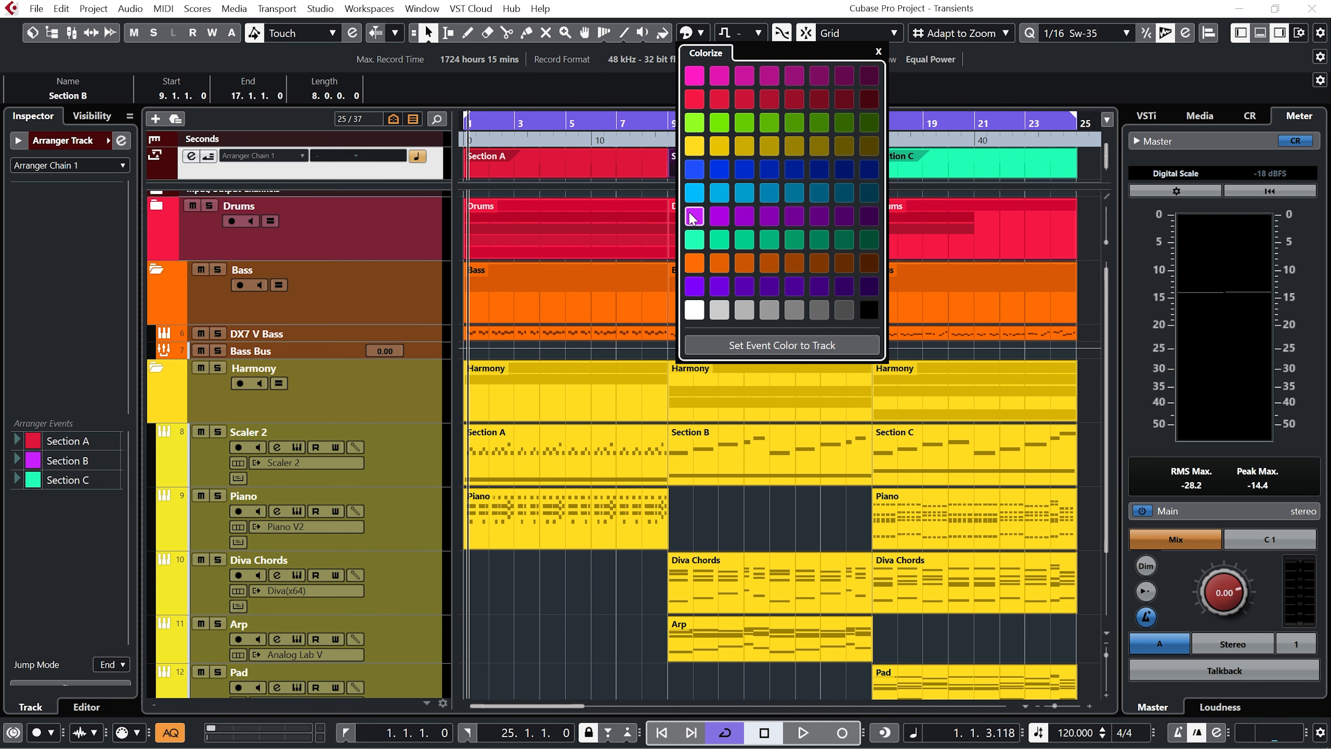
{"action": "left_click", "coordinate": [107, 408]}
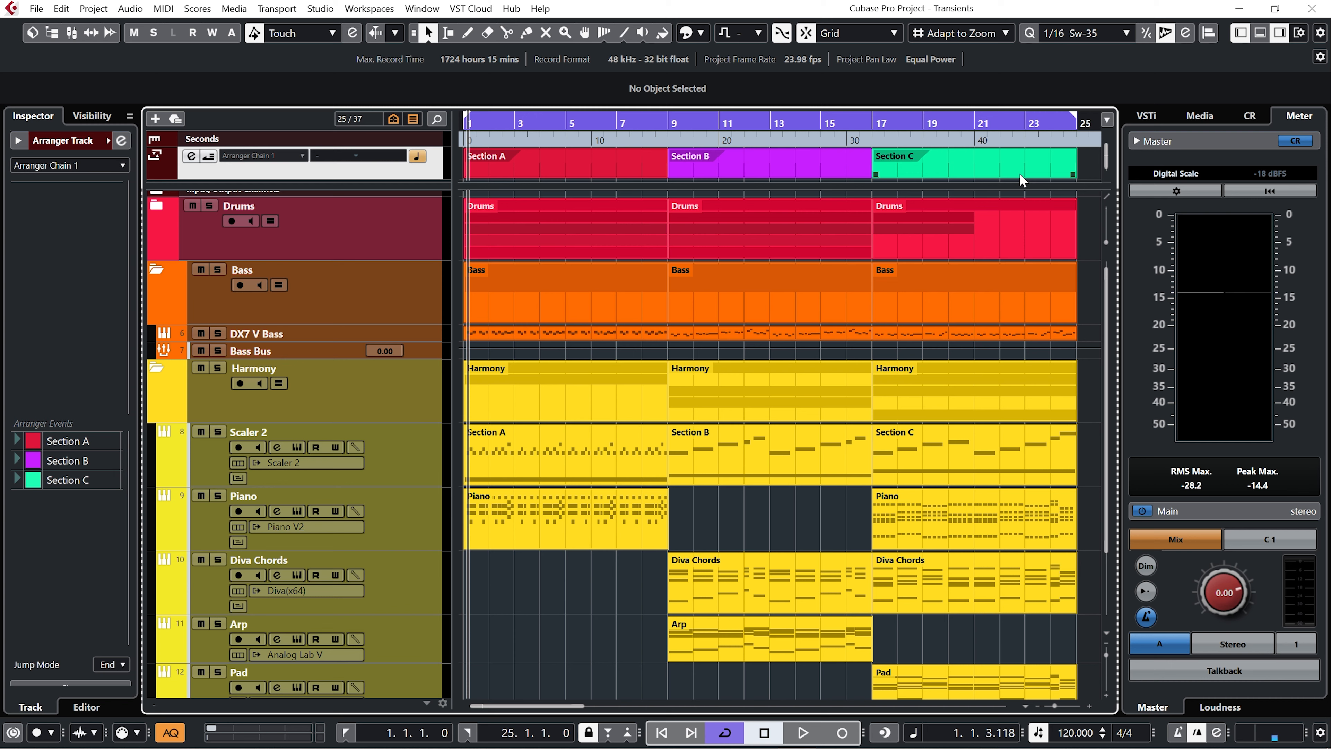
- Audition the Section C arranger event and jump to Section B during playback with the End jump mode
{"action": "left_click", "coordinate": [18, 479]}
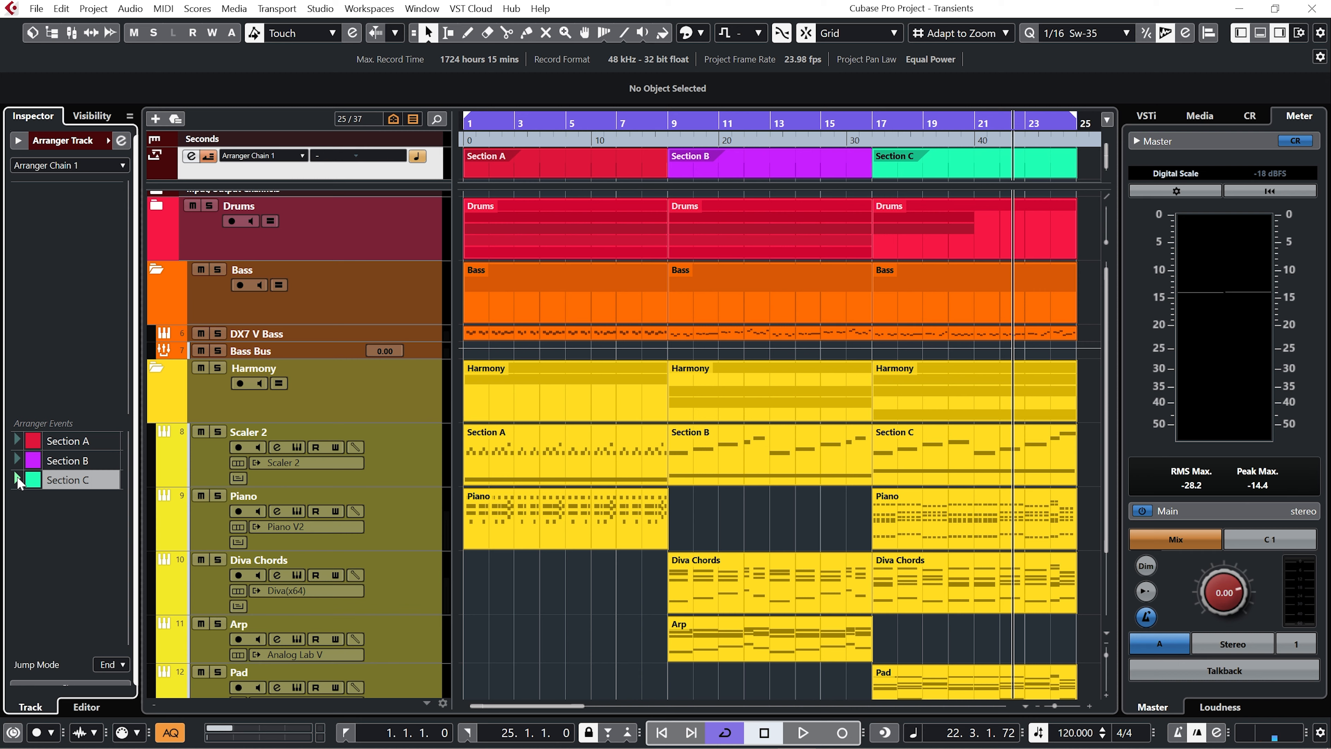
{"action": "left_click", "coordinate": [17, 478]}
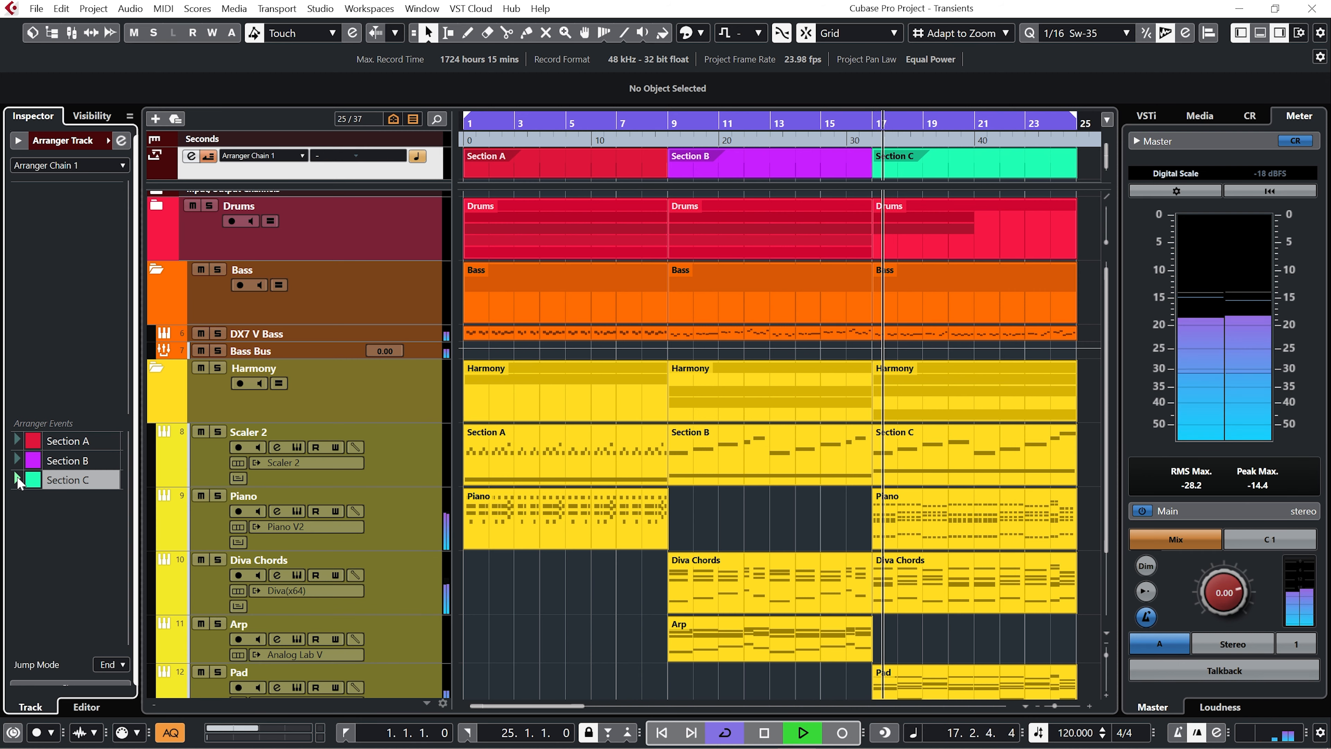
{"action": "key", "text": "space"}
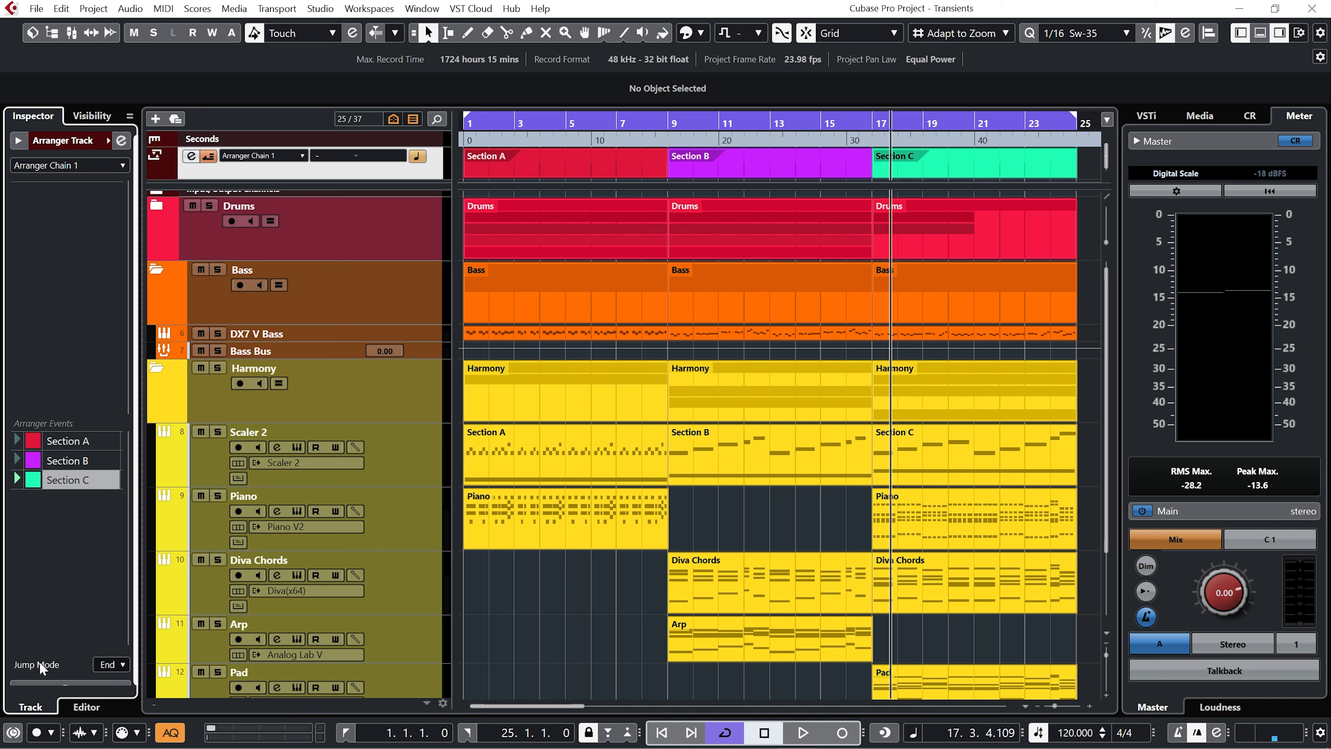
{"action": "left_click", "coordinate": [18, 478]}
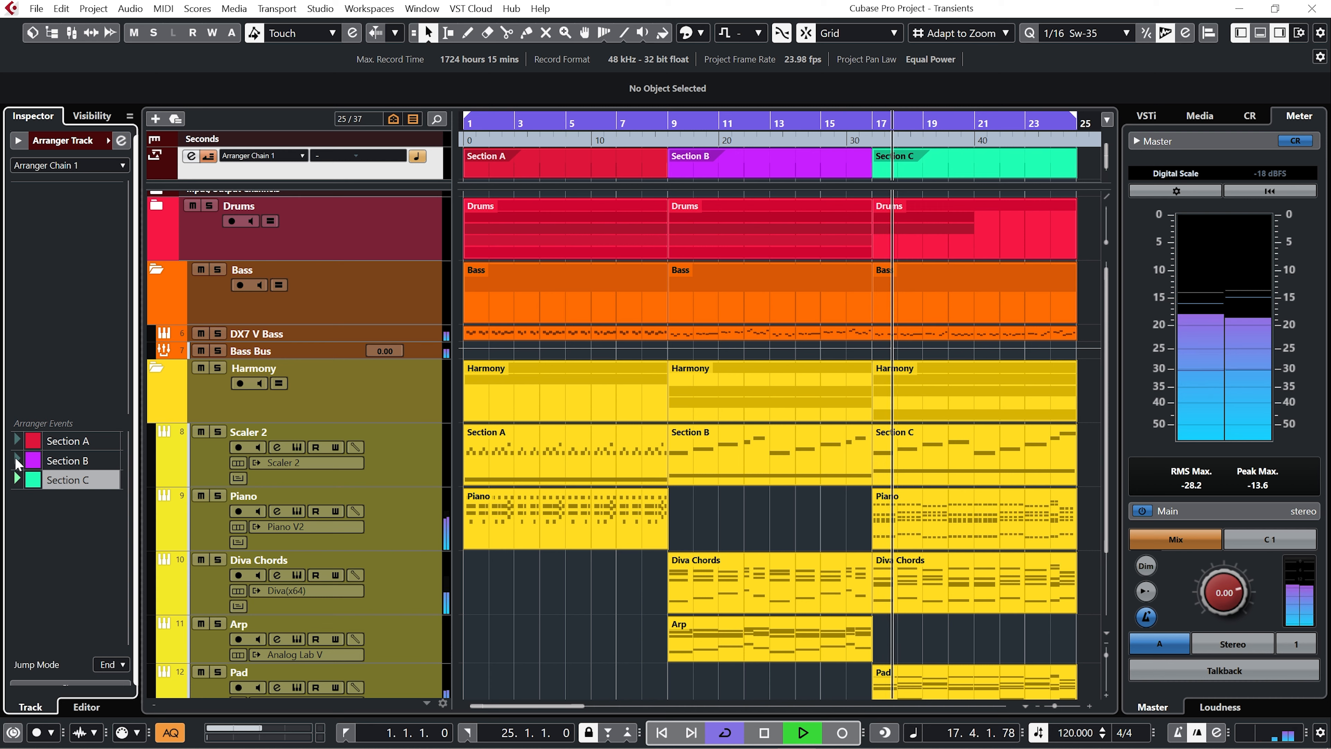
{"action": "left_click", "coordinate": [15, 458]}
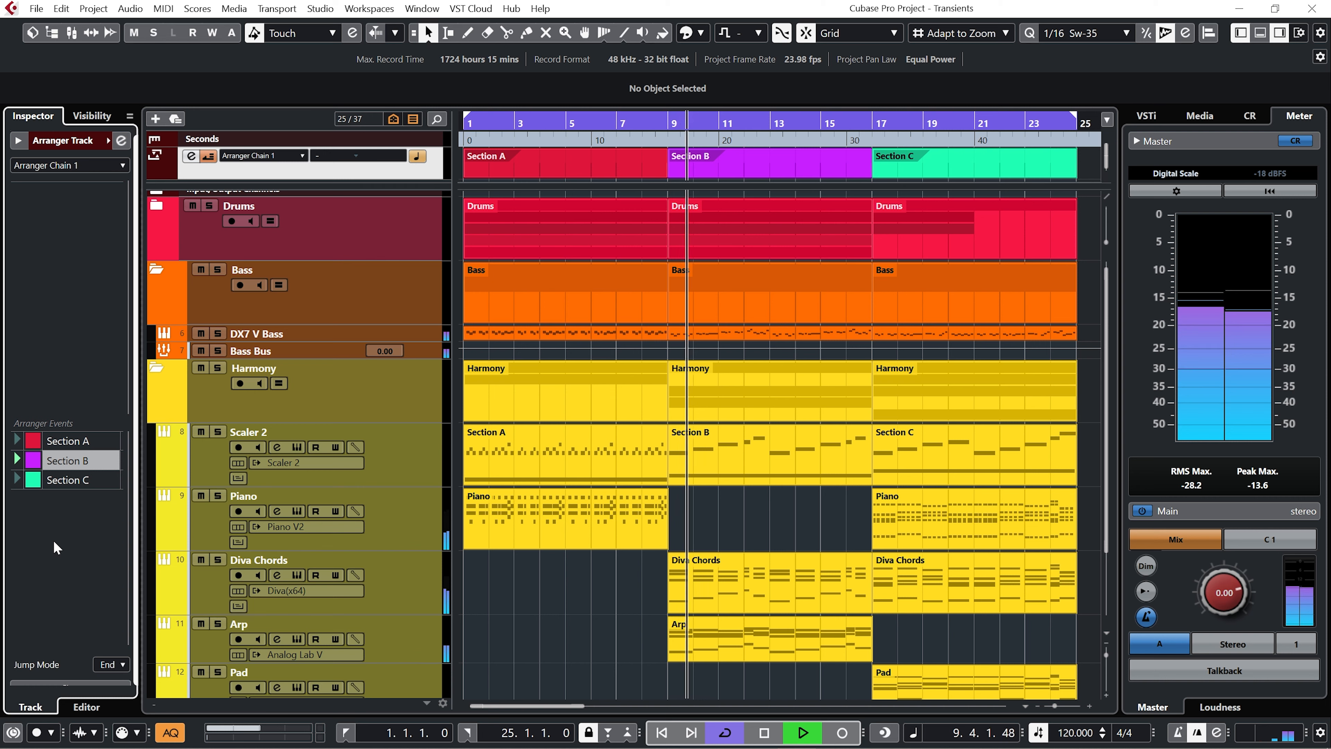
{"action": "key", "text": "space"}
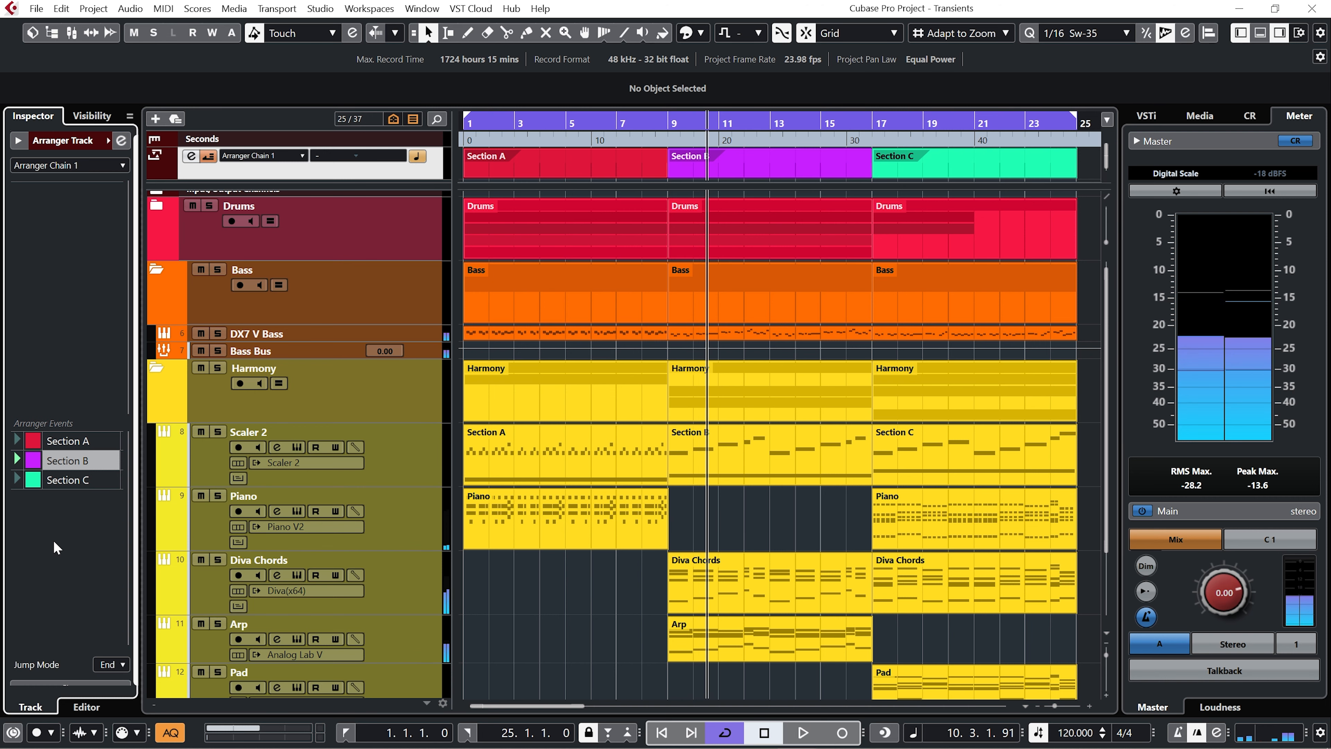
- Set the arranger jump mode to 1 Bar and audition jumps from Section C to B, A and back to C
{"action": "left_click", "coordinate": [112, 665]}
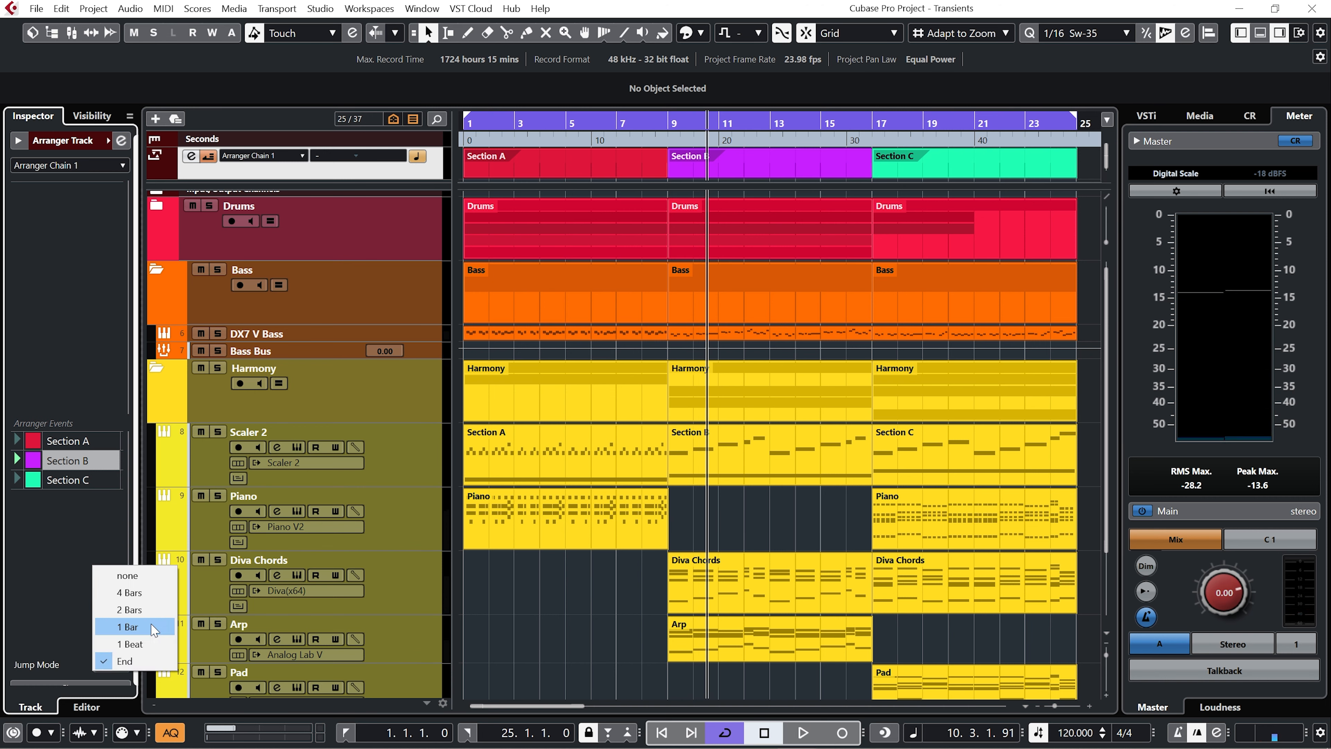
{"action": "left_click", "coordinate": [153, 628]}
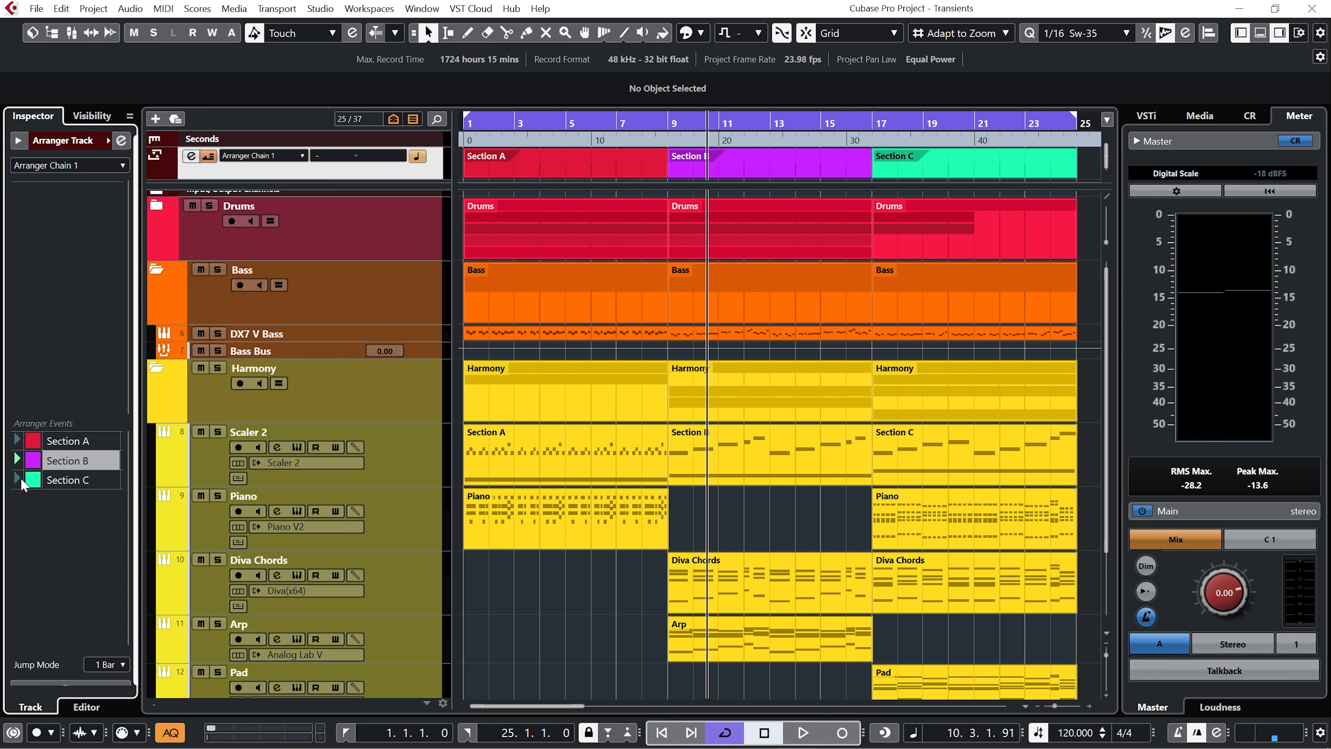
{"action": "left_click", "coordinate": [19, 478]}
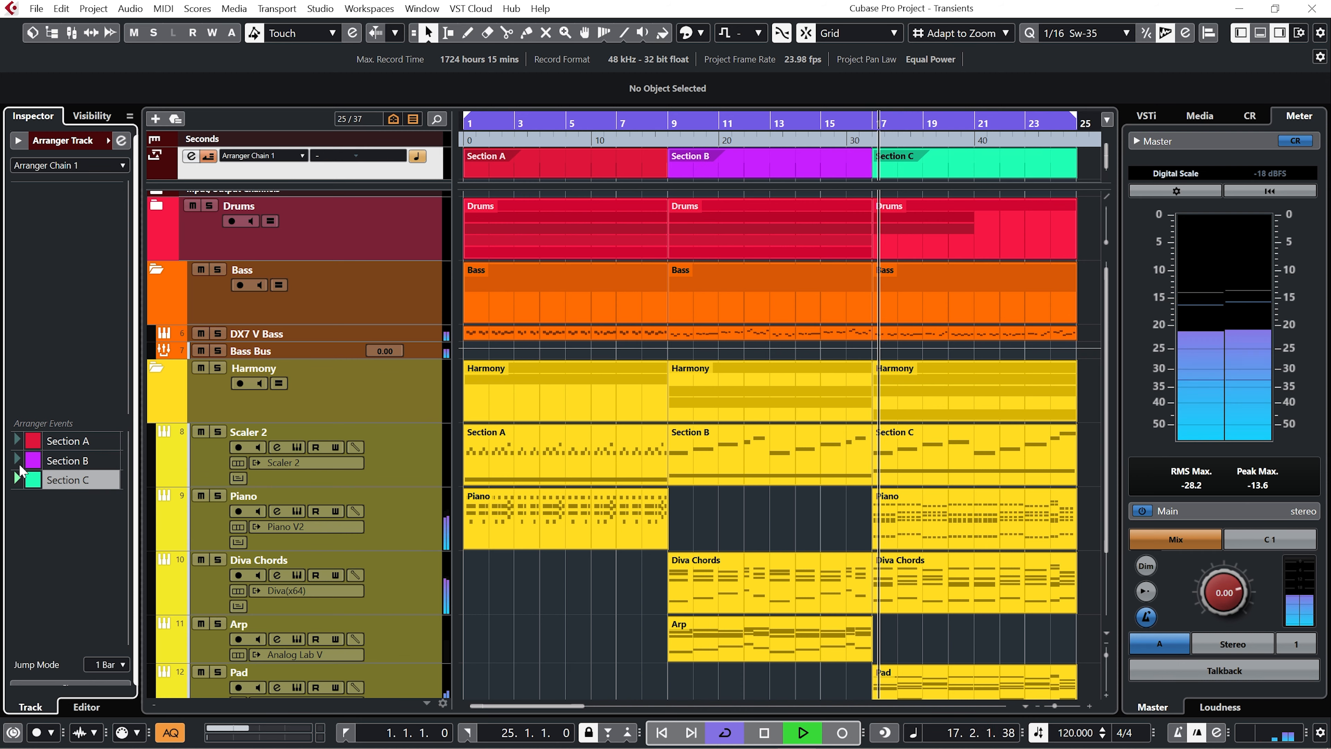
{"action": "left_click", "coordinate": [19, 460]}
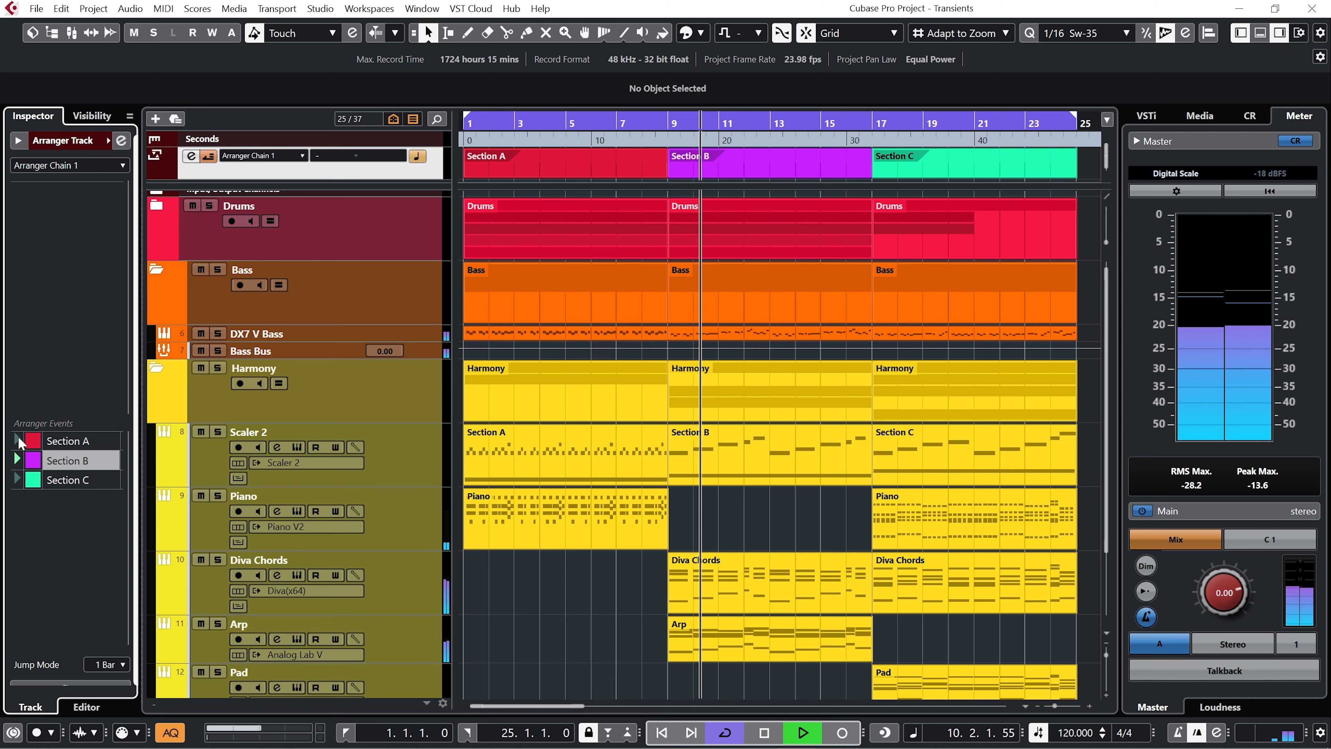
{"action": "left_click", "coordinate": [18, 442]}
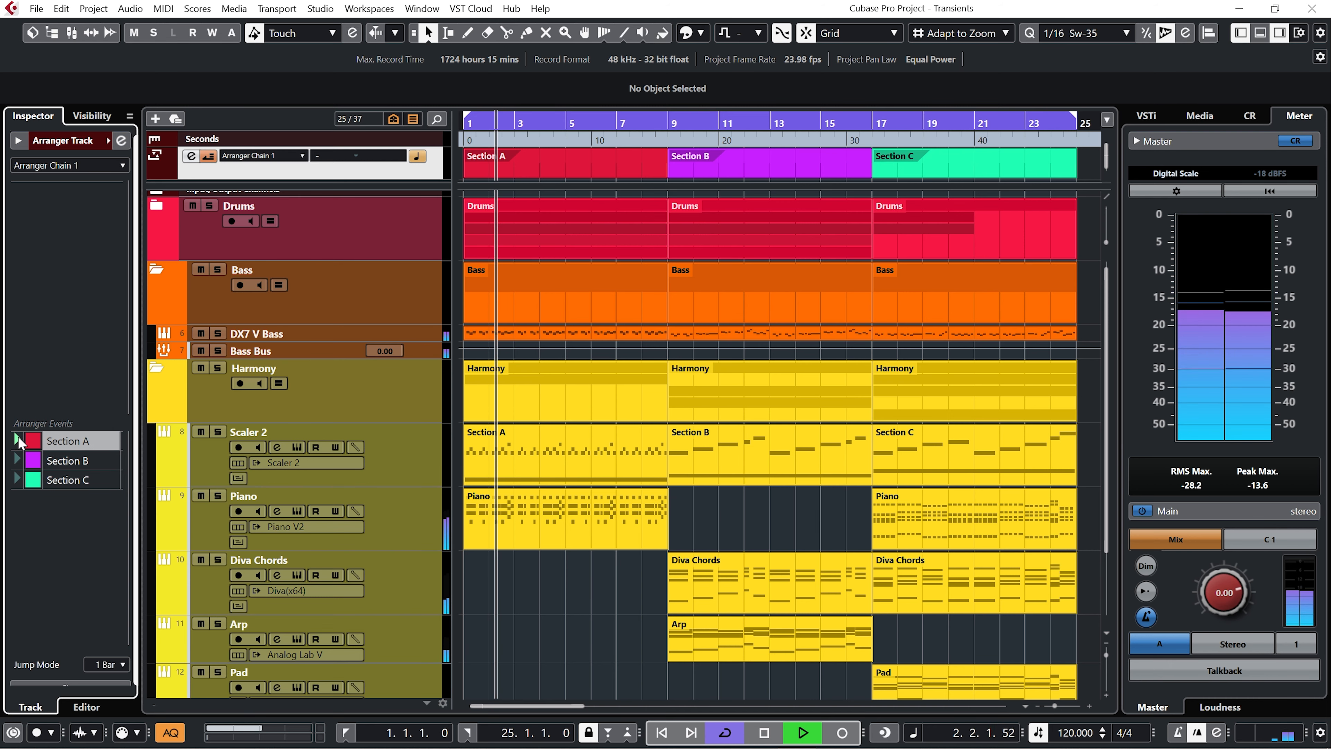
{"action": "left_click", "coordinate": [18, 480]}
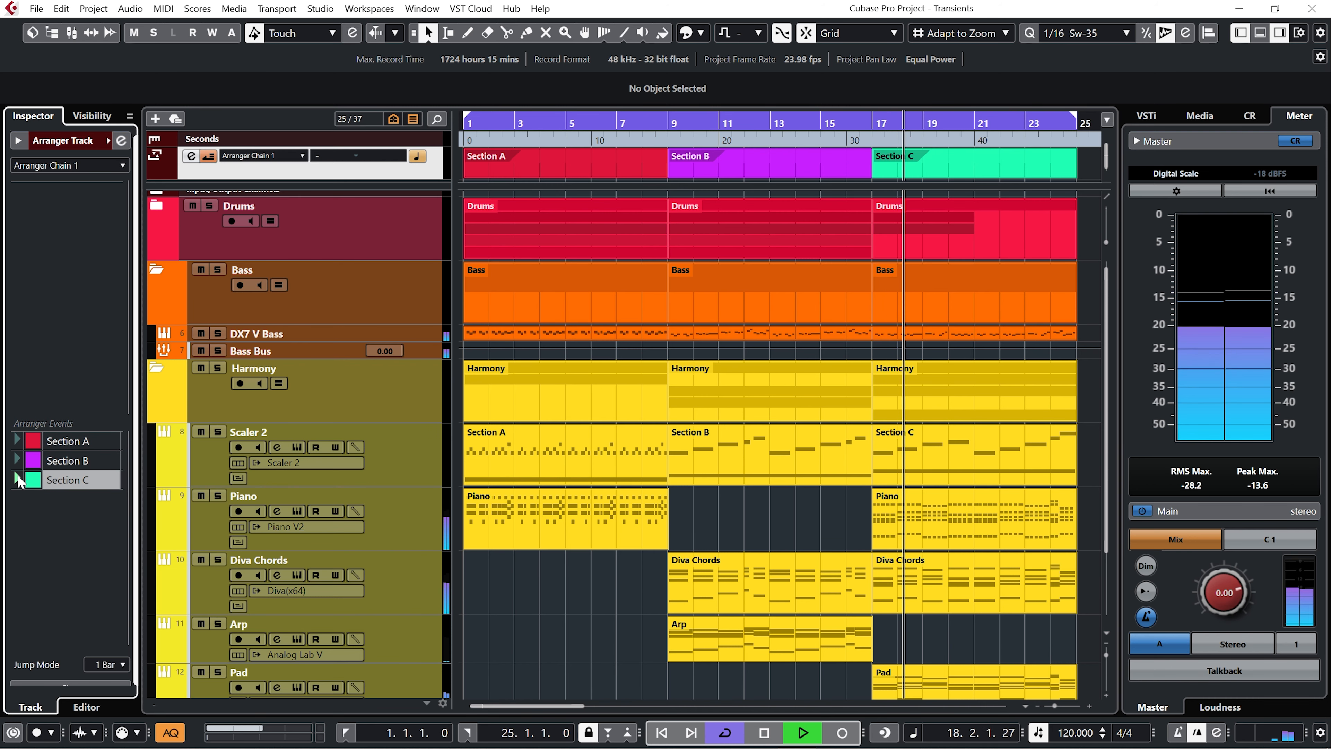
{"action": "key", "text": "space"}
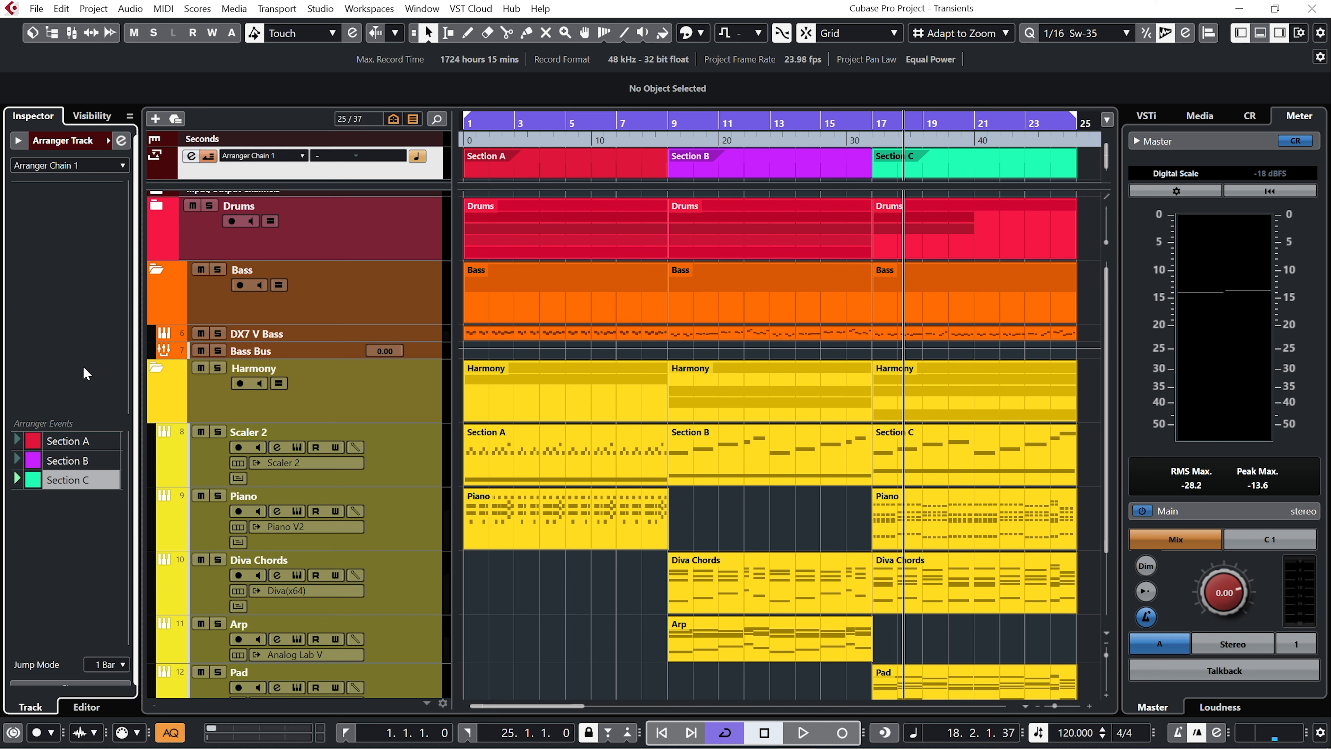
- Build the arranger chain from the events in the order Section A, Section B, Section A, Section B, Section C
{"action": "double_click", "coordinate": [73, 441]}
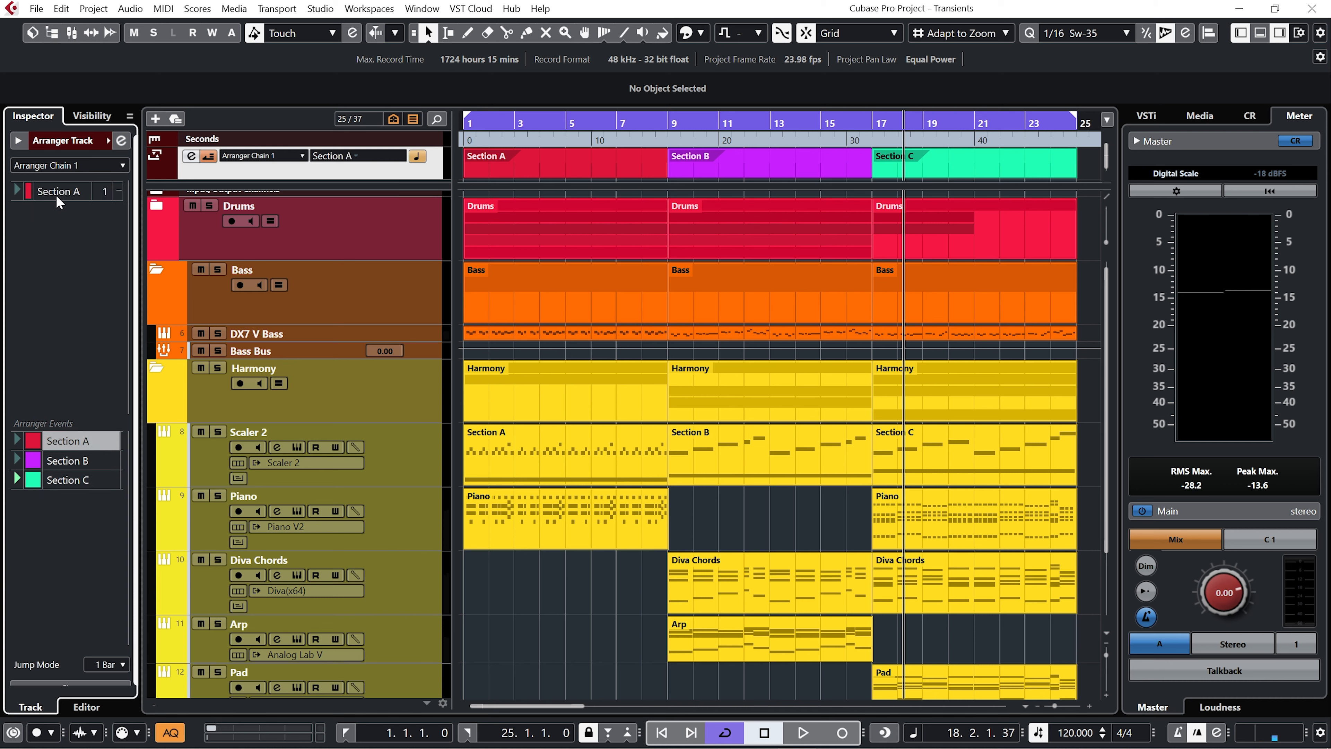
{"action": "scroll", "coordinate": [143, 215], "scroll_direction": "up", "scroll_amount": 1}
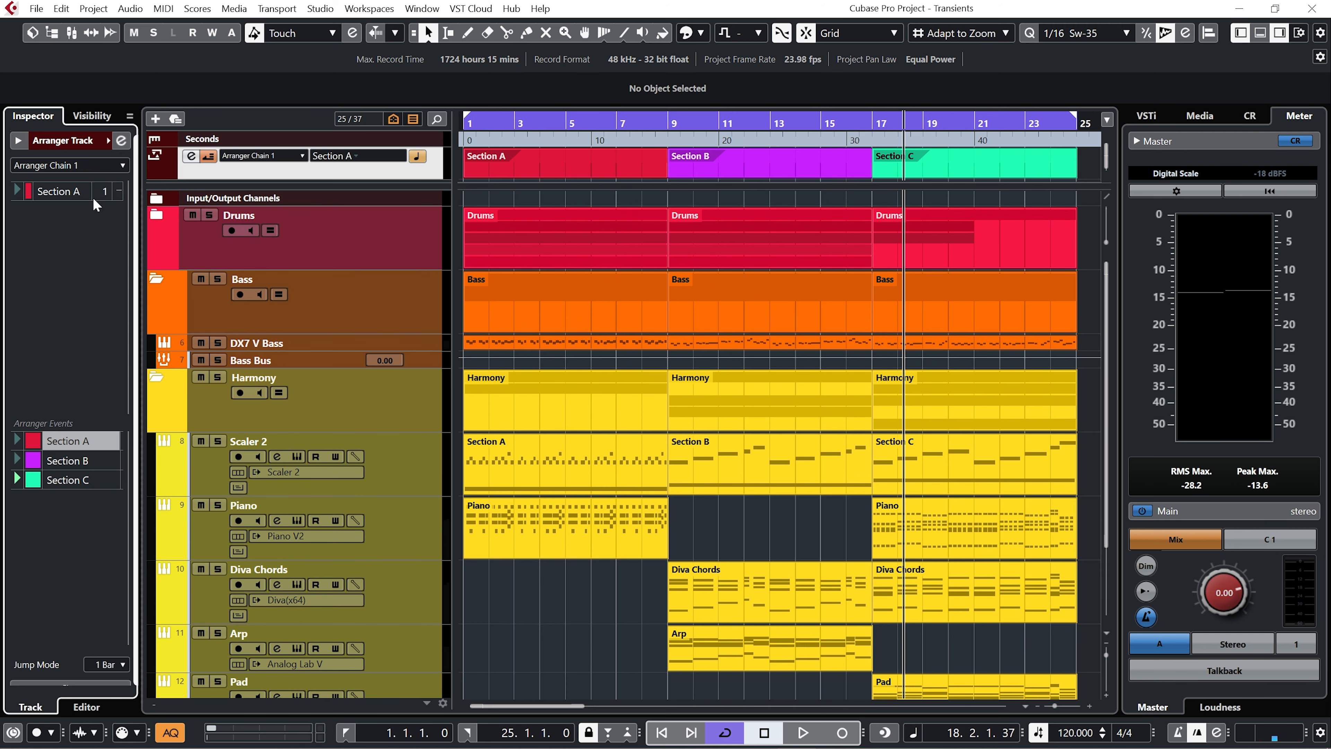
{"action": "double_click", "coordinate": [67, 457]}
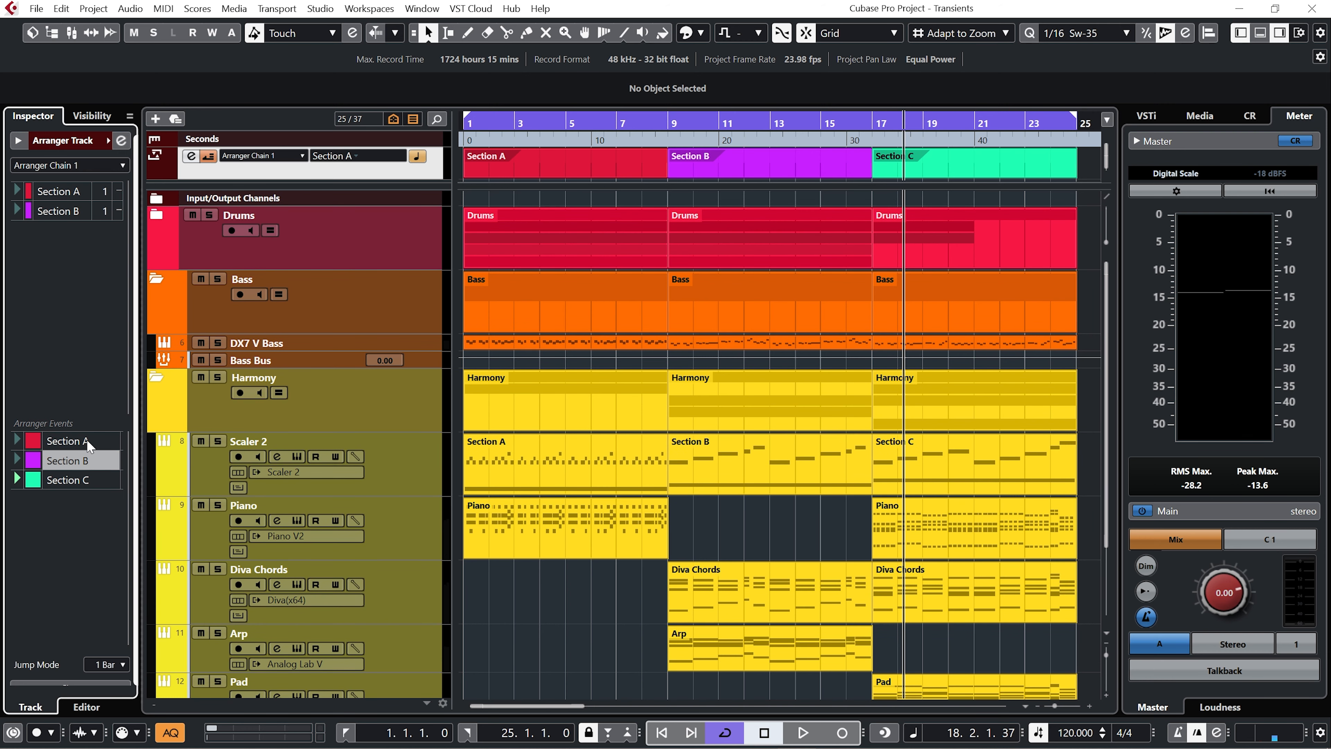
{"action": "left_click", "coordinate": [92, 441]}
{"action": "double_click", "coordinate": [77, 444]}
{"action": "double_click", "coordinate": [76, 460]}
{"action": "double_click", "coordinate": [72, 481]}
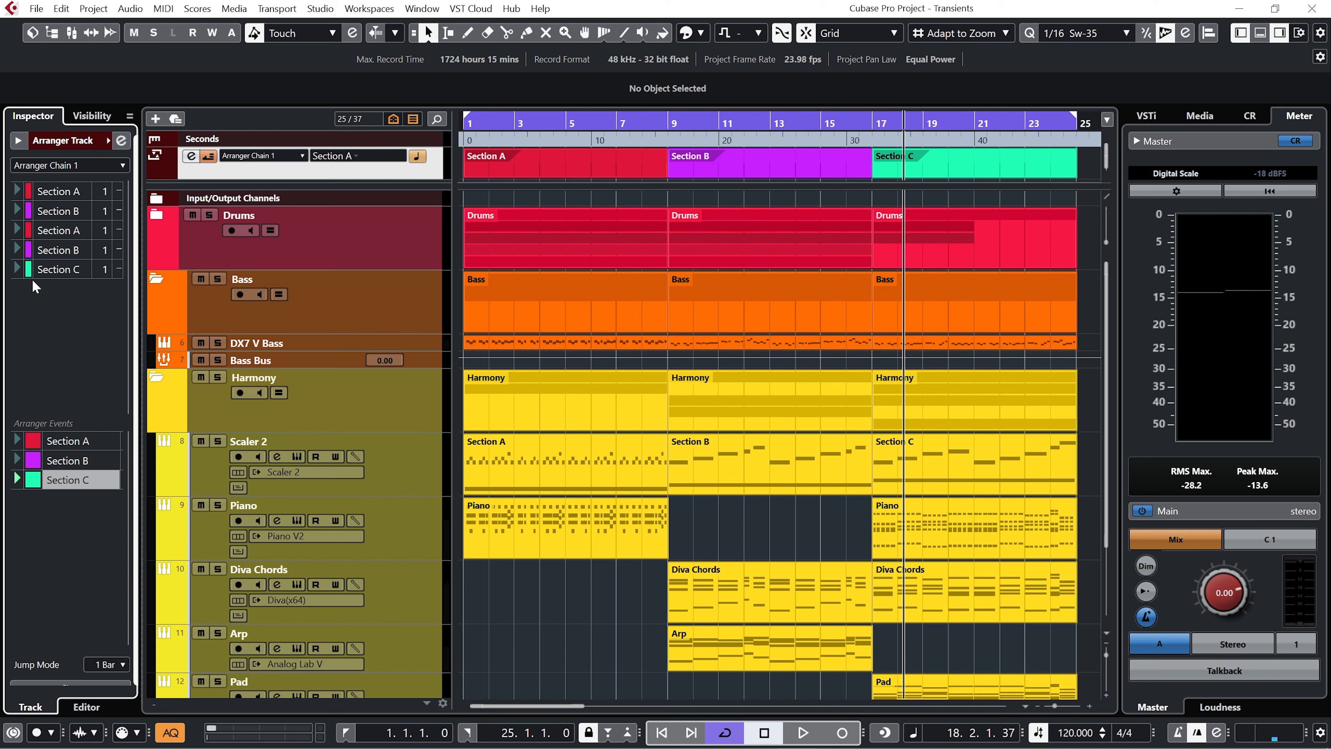
- Shorten the Section A, B and C arranger events to four bars each and play the chain from its first entry
{"action": "left_click", "coordinate": [664, 176]}
{"action": "left_click_drag", "start_coordinate": [666, 177], "coordinate": [566, 175]}
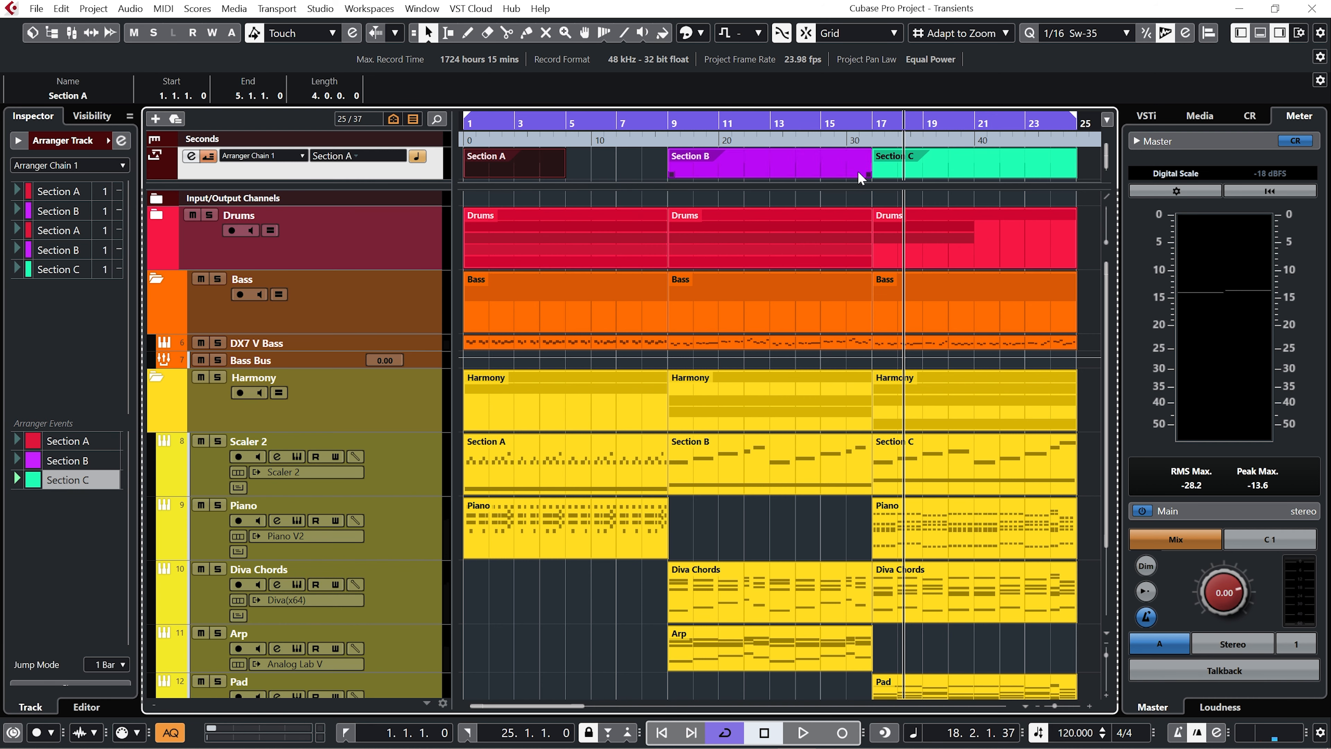
{"action": "left_click_drag", "start_coordinate": [868, 171], "coordinate": [769, 171]}
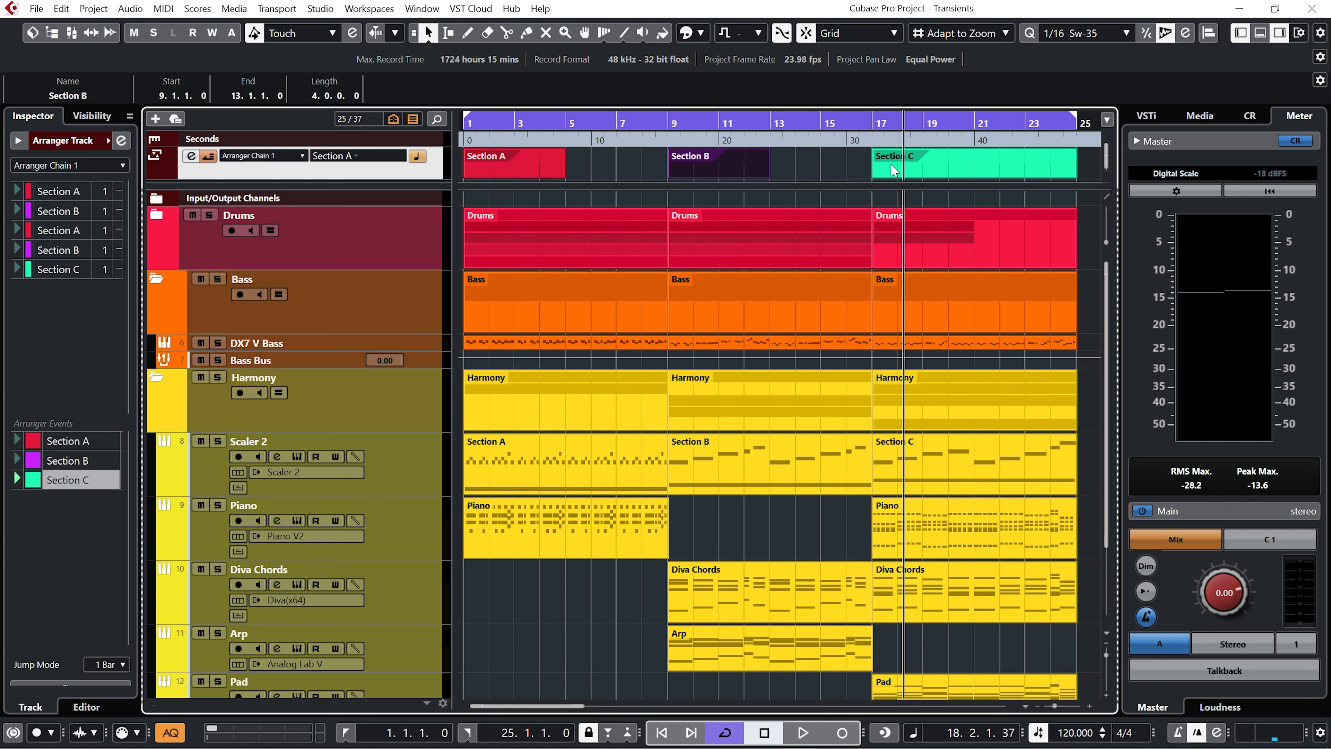
{"action": "left_click_drag", "start_coordinate": [1070, 175], "coordinate": [974, 175]}
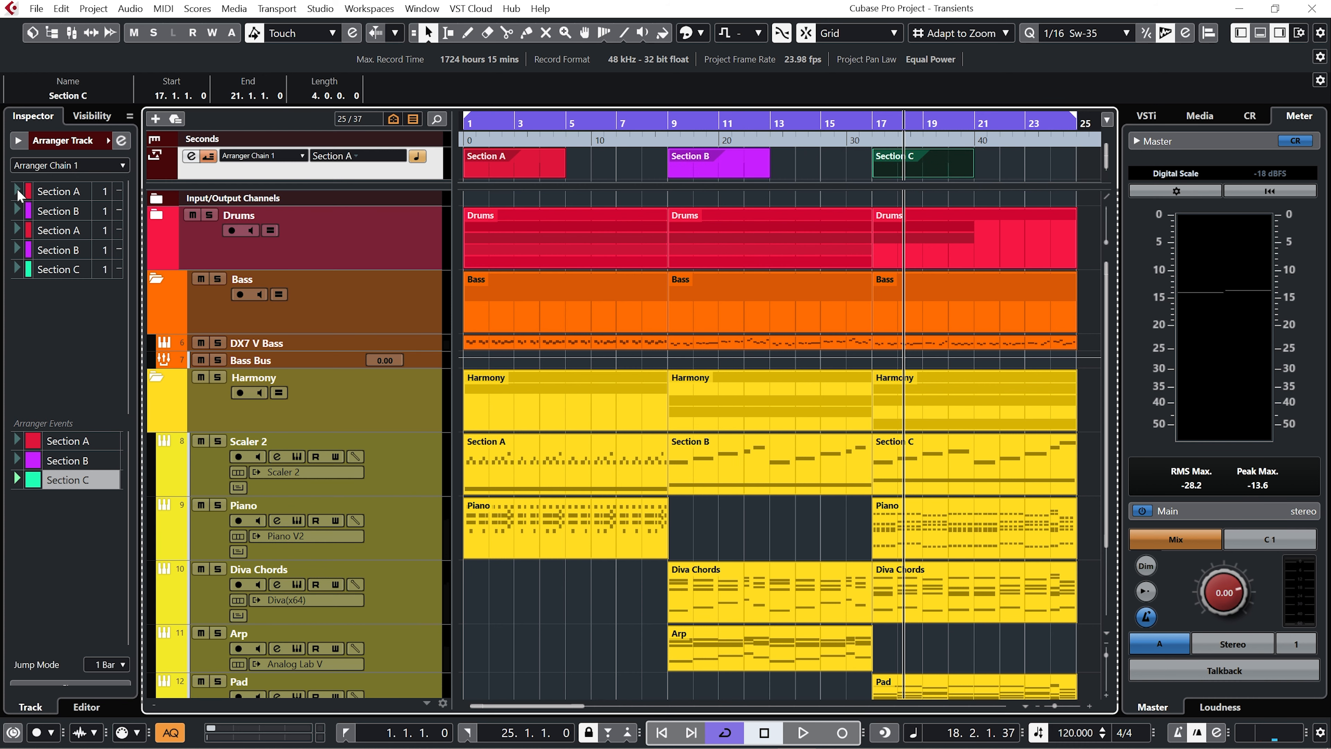
{"action": "left_click", "coordinate": [17, 192]}
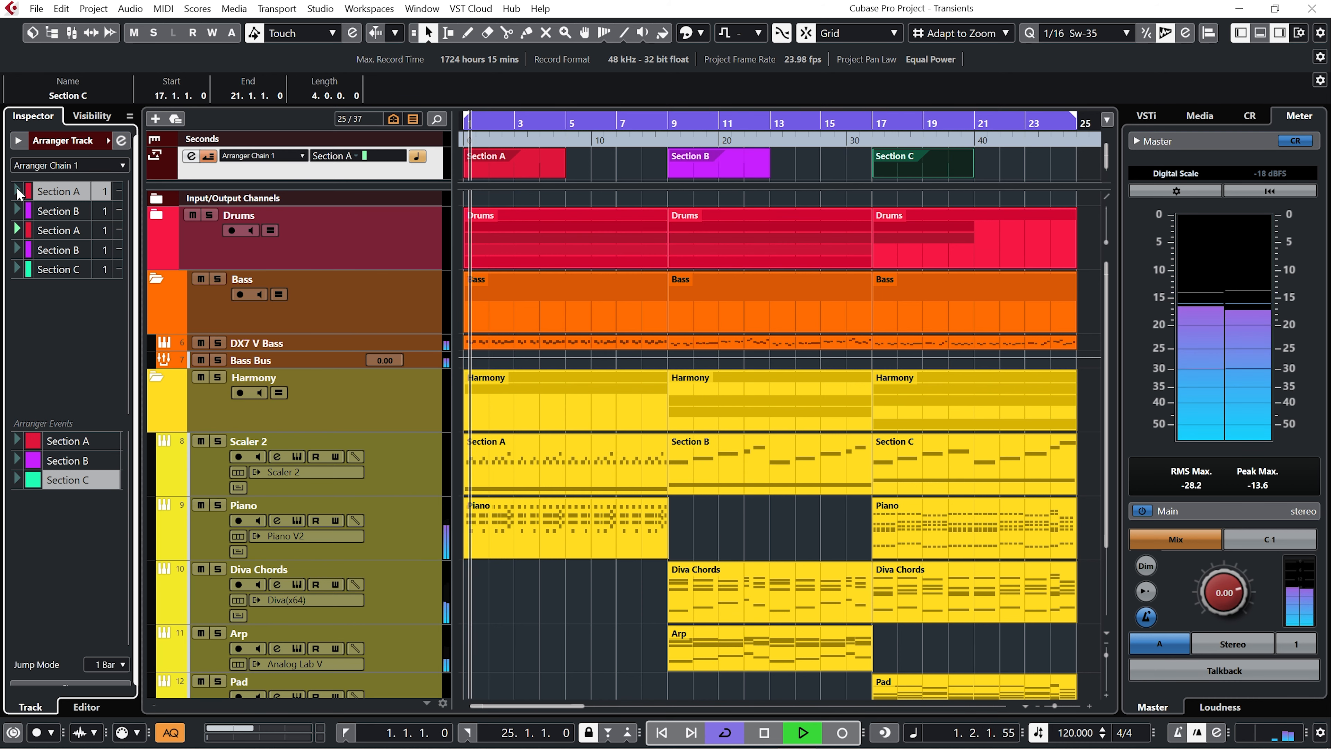
{"action": "key", "text": "space"}
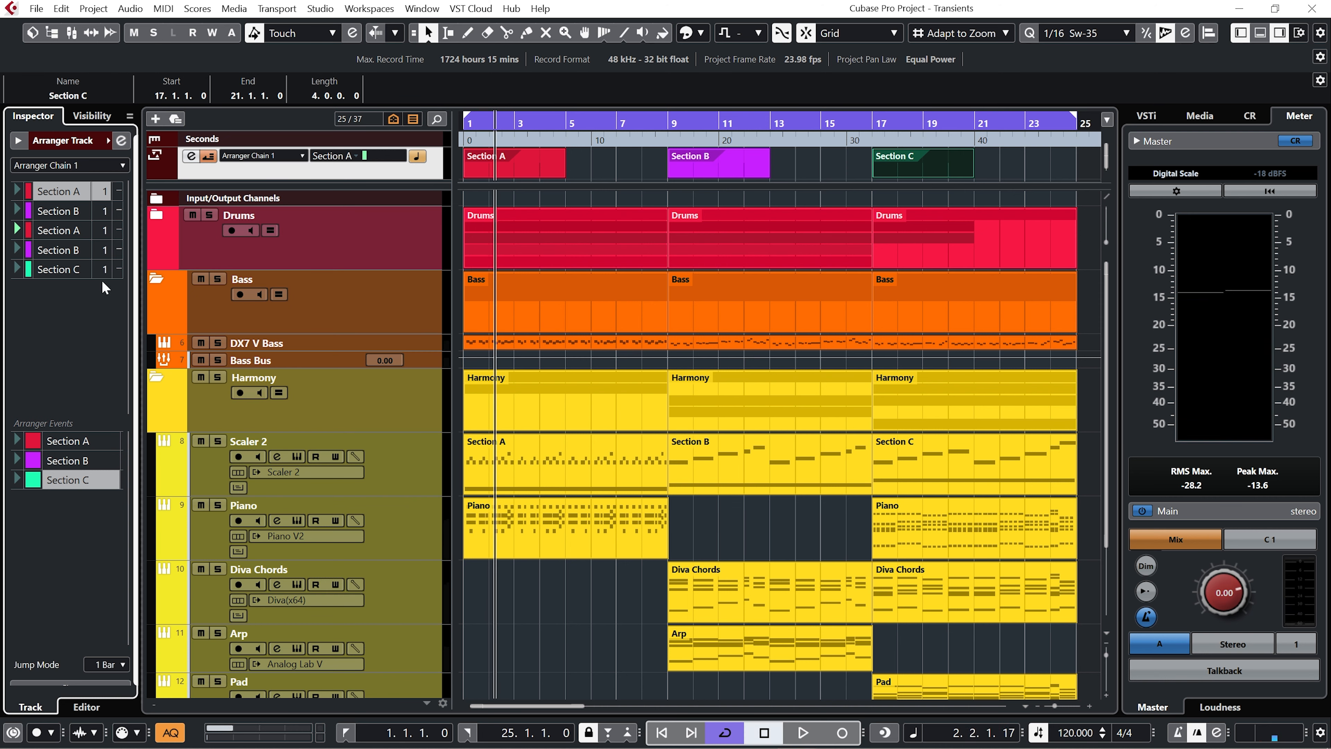
- Set the first Section B entry in the chain to 2 repeats and play the chain from its start
{"action": "double_click", "coordinate": [105, 215]}
{"action": "type", "text": "2"}
{"action": "key", "text": "Return"}
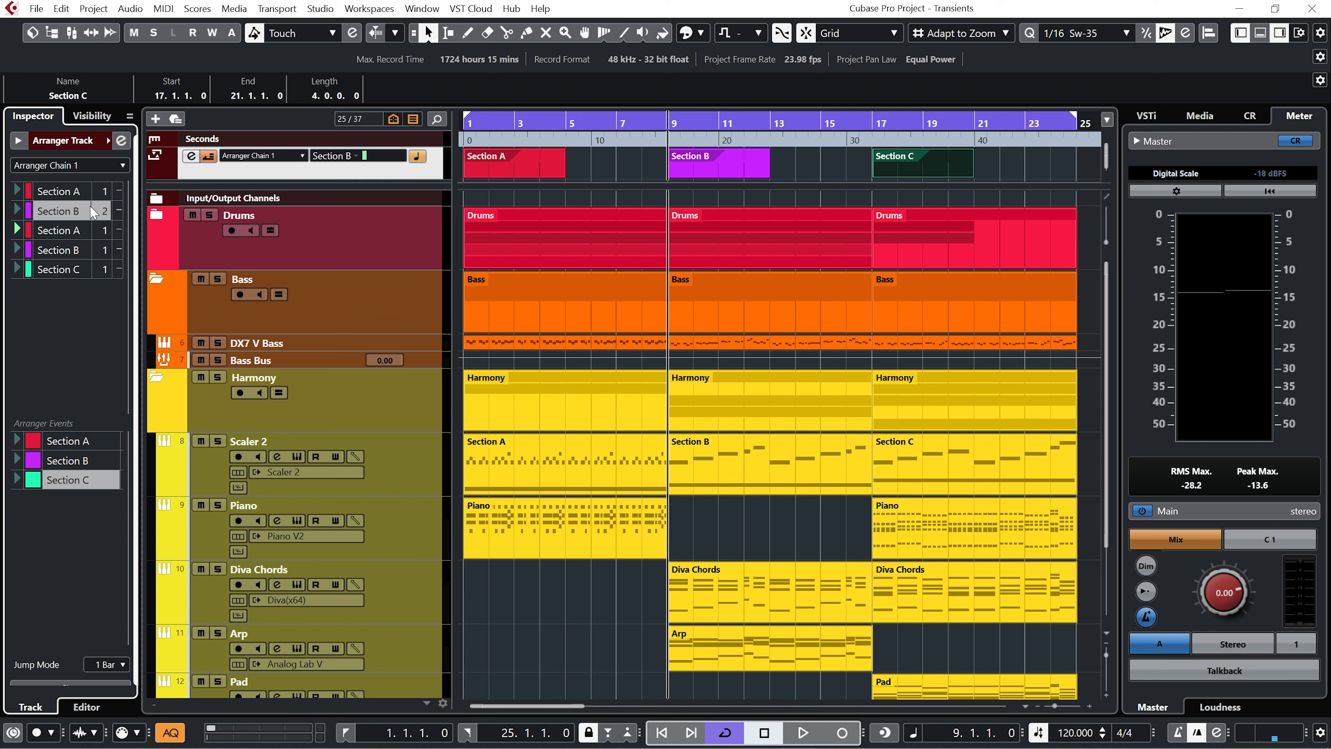
{"action": "left_click", "coordinate": [17, 191]}
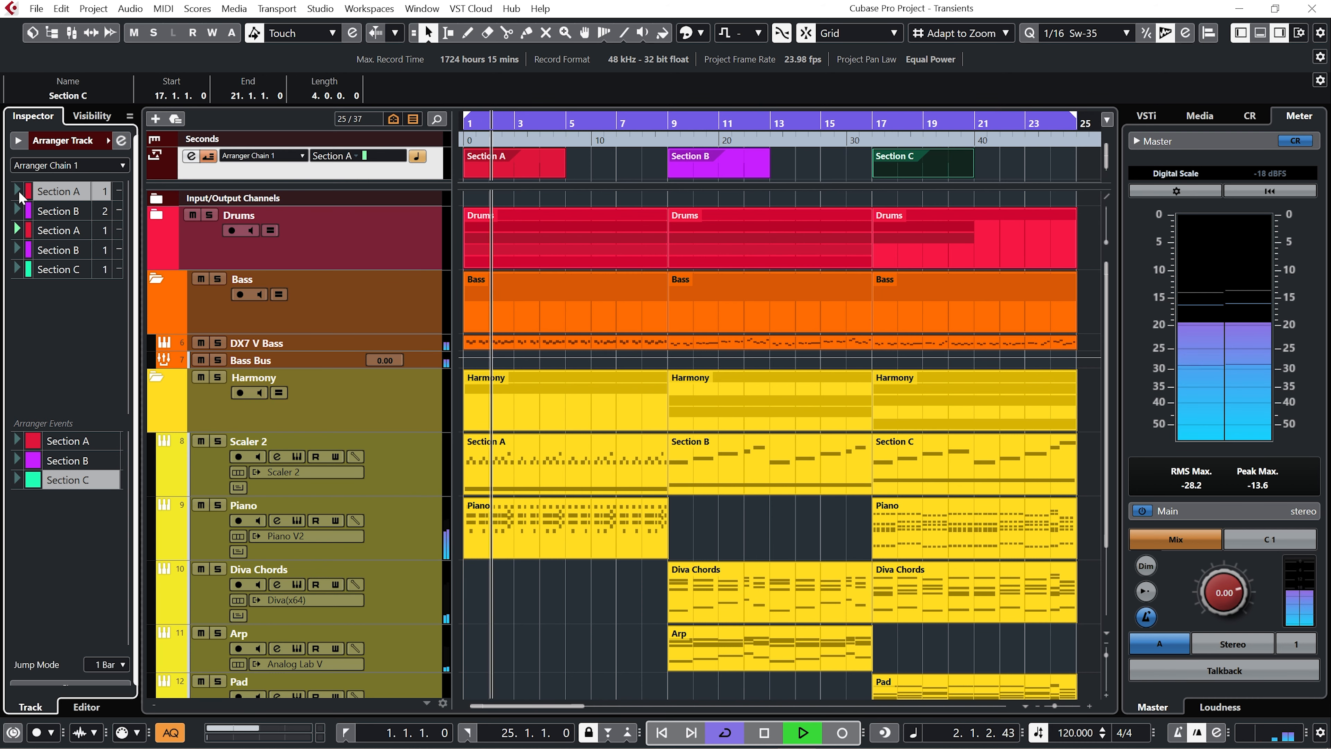
{"action": "key", "text": "space"}
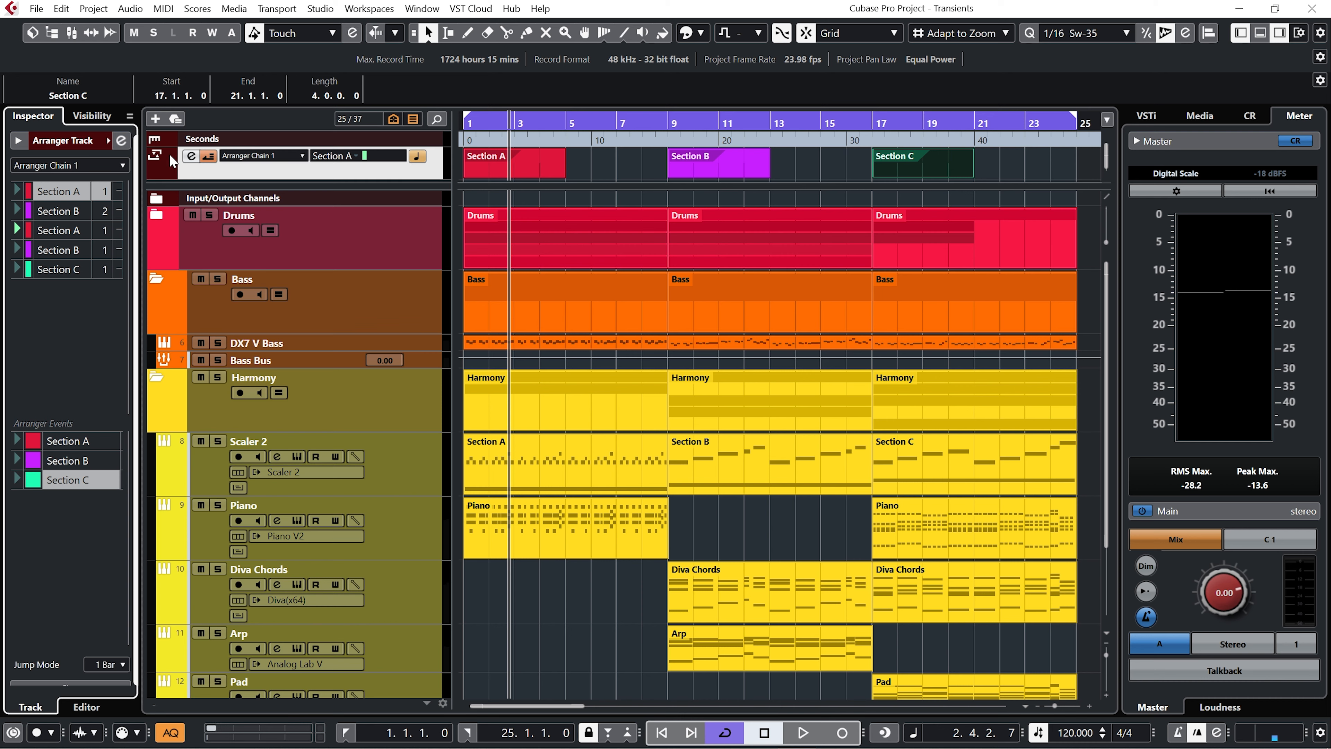
- Open the Arranger Editor and try switching arranger mode off and on and stepping through the chain entries
{"action": "left_click", "coordinate": [192, 157]}
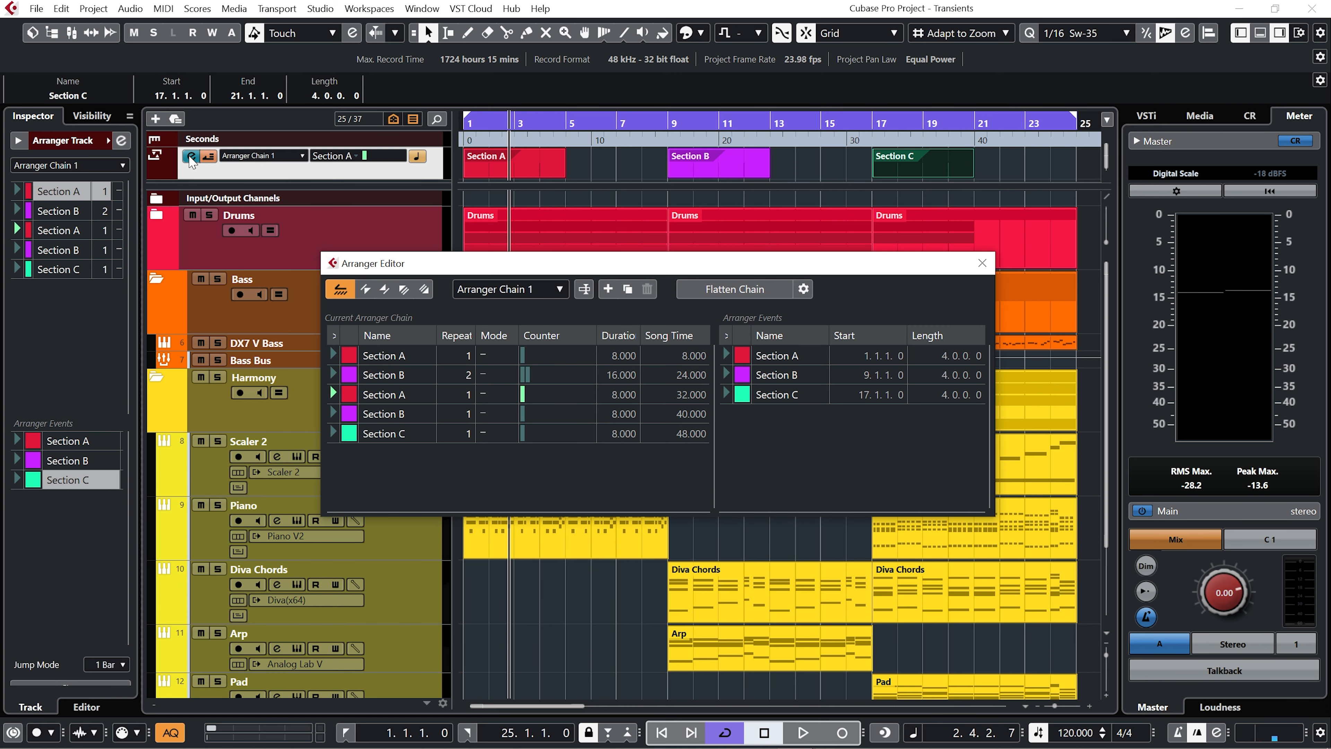
{"action": "left_click", "coordinate": [345, 290]}
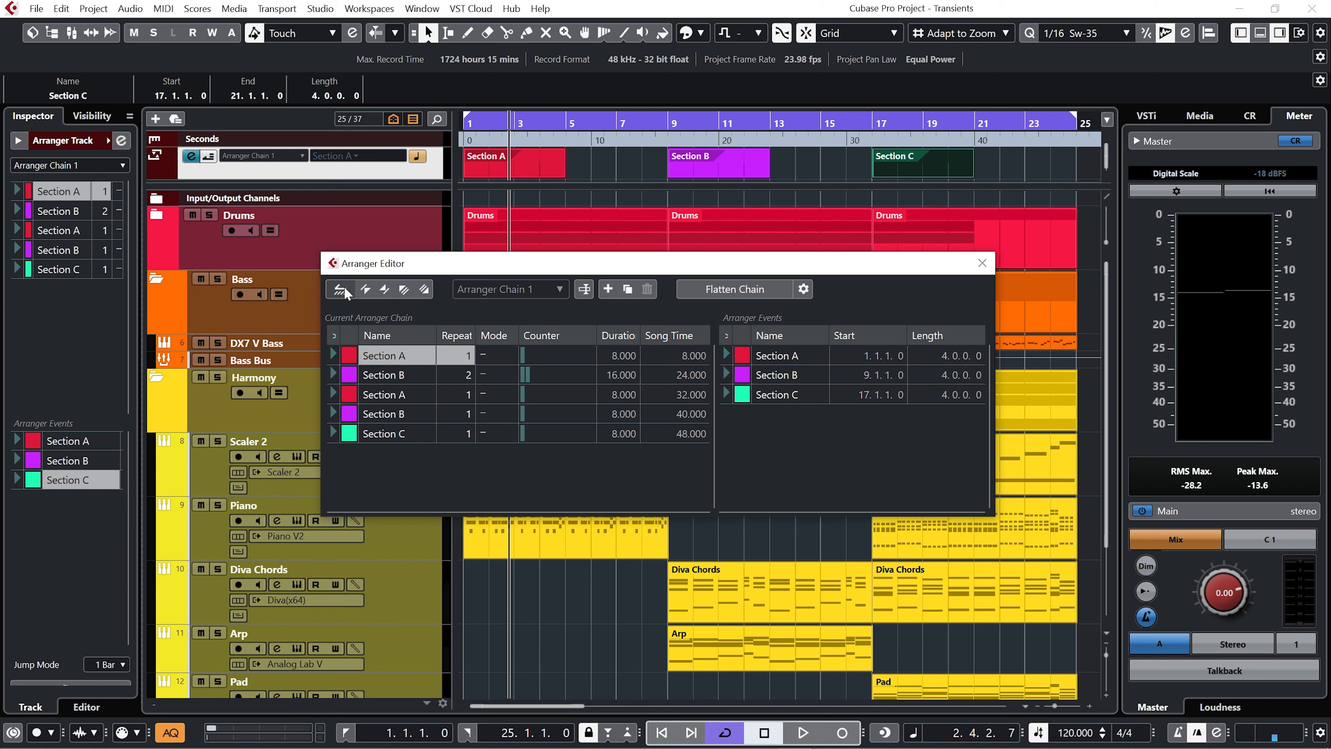
{"action": "left_click", "coordinate": [343, 285]}
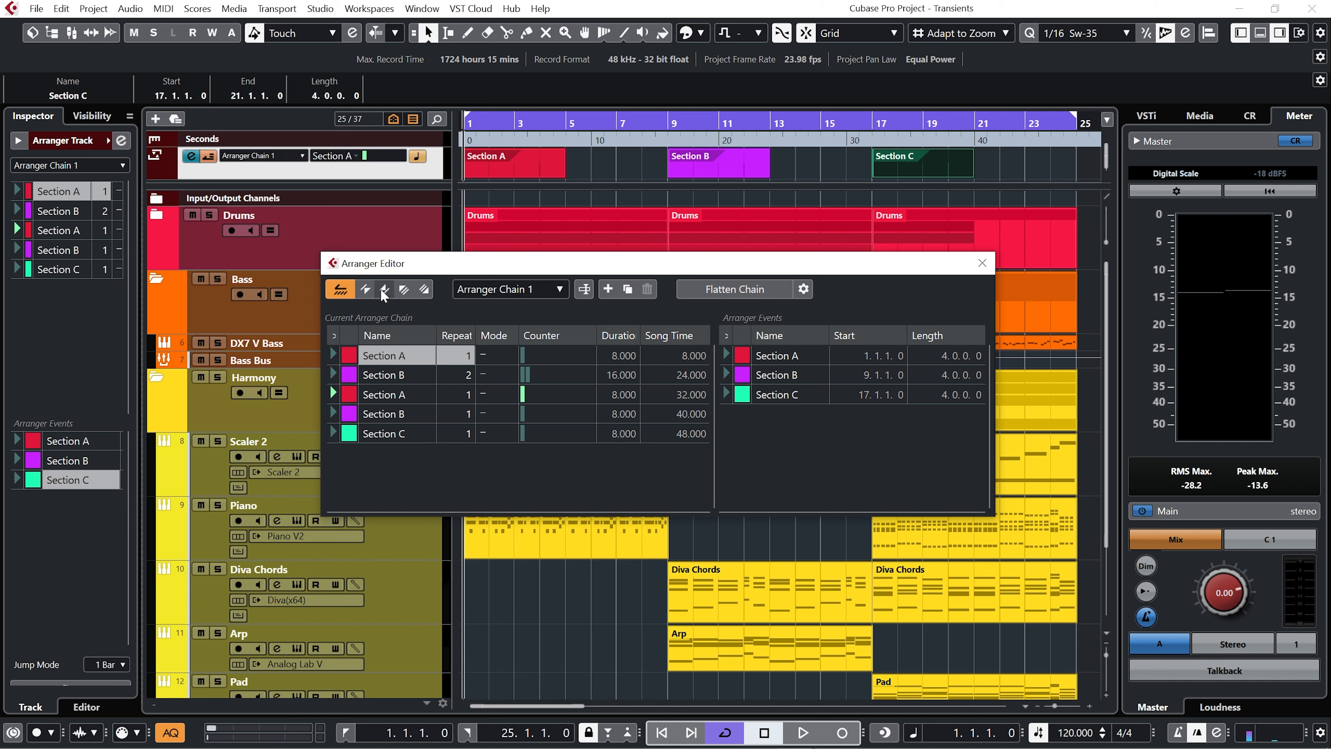
{"action": "left_click", "coordinate": [370, 288]}
{"action": "left_click", "coordinate": [370, 288]}
{"action": "left_click", "coordinate": [392, 289]}
{"action": "left_click", "coordinate": [390, 288]}
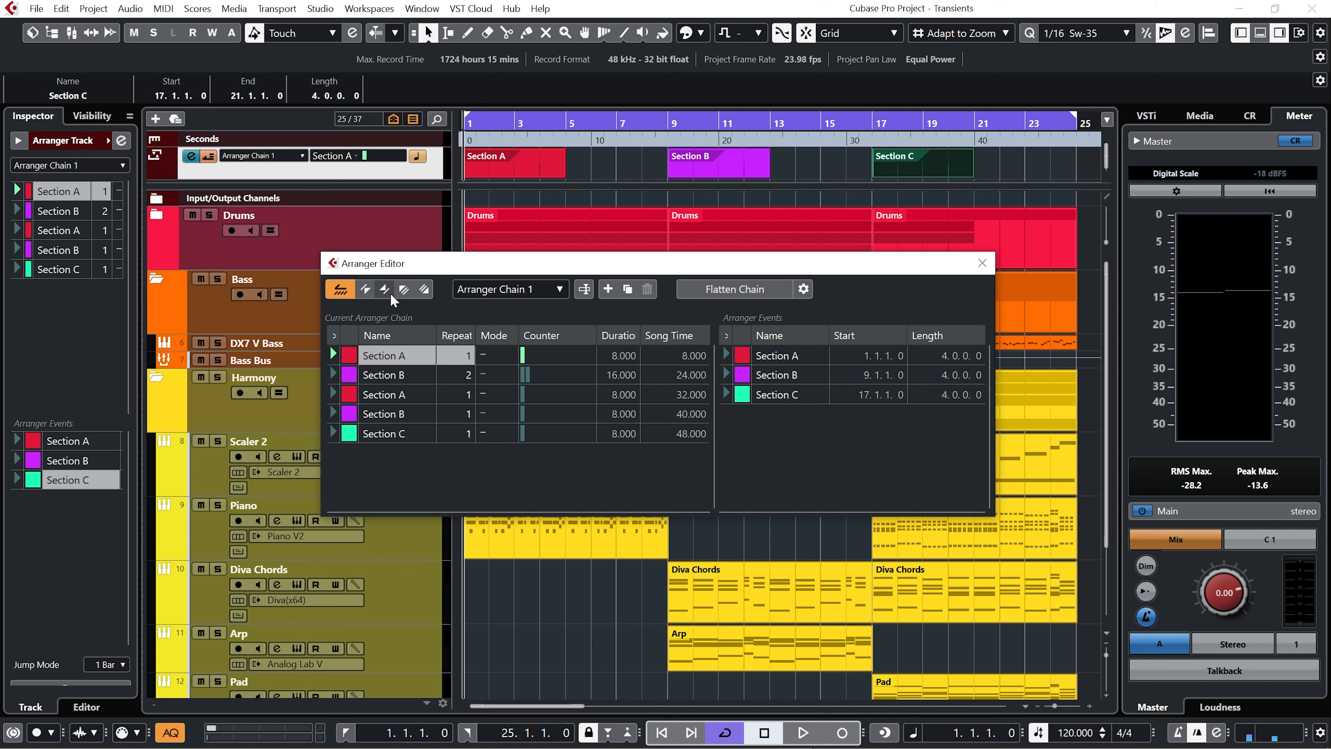
- Rename the current arranger chain as Arrangement Idea 1
{"action": "left_click", "coordinate": [586, 292]}
{"action": "type", "text": "Arran"}
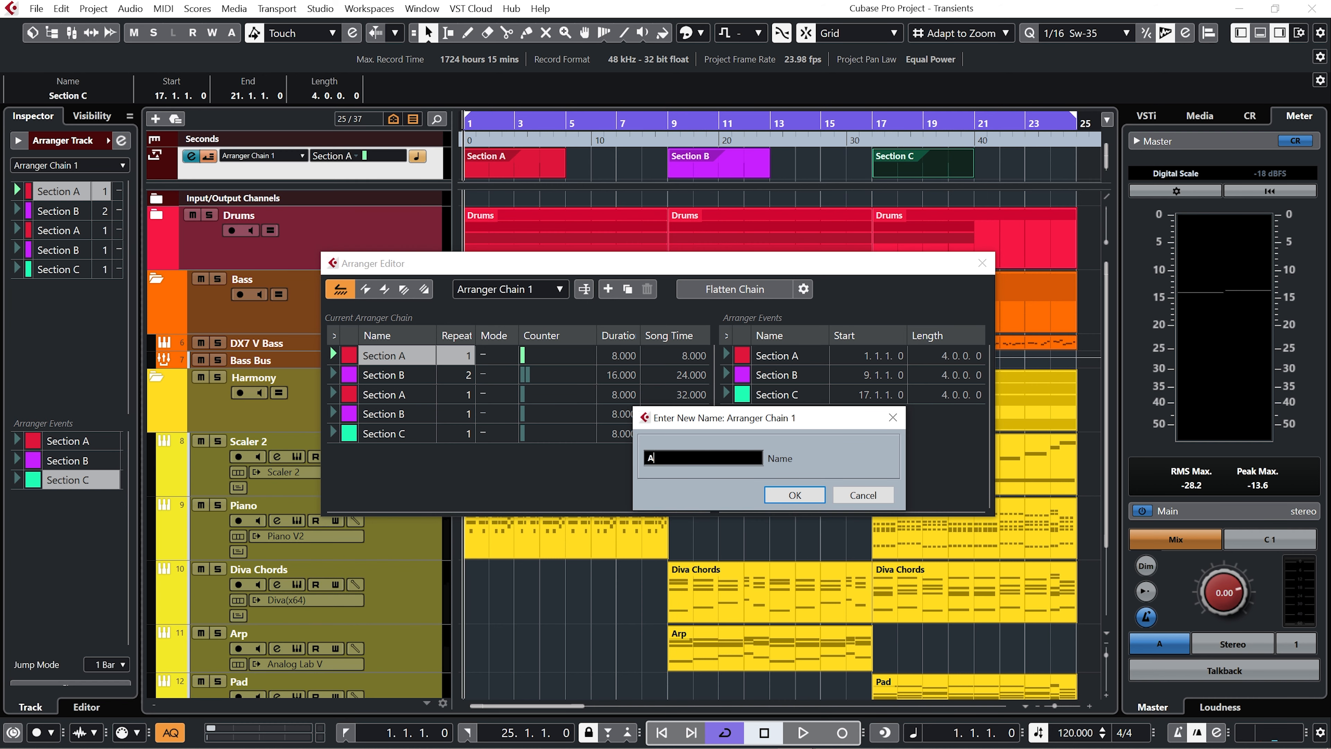
{"action": "type", "text": "gement Idea1"}
{"action": "key", "text": "Return"}
- Add a new arranger chain, and make and delete a duplicate of Arrangement Idea 1
{"action": "left_click", "coordinate": [608, 288]}
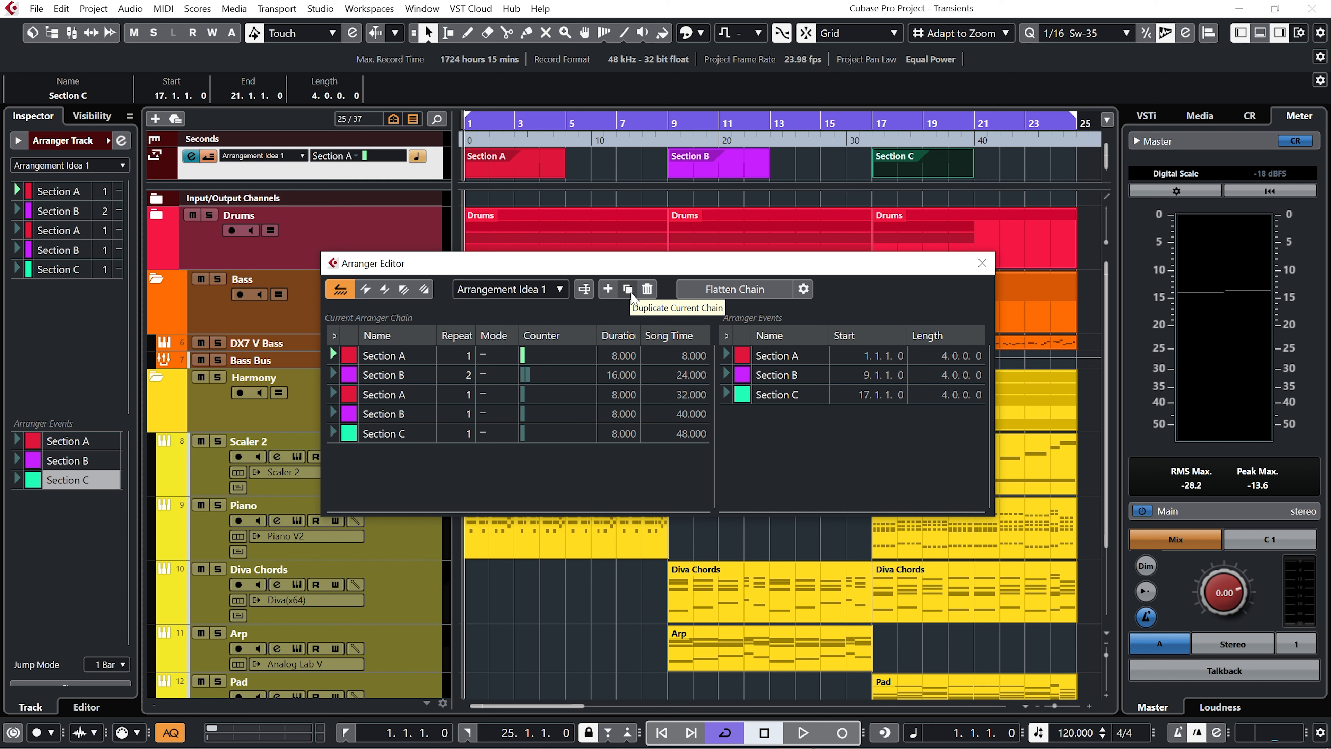
{"action": "left_click", "coordinate": [631, 292]}
{"action": "left_click", "coordinate": [542, 290]}
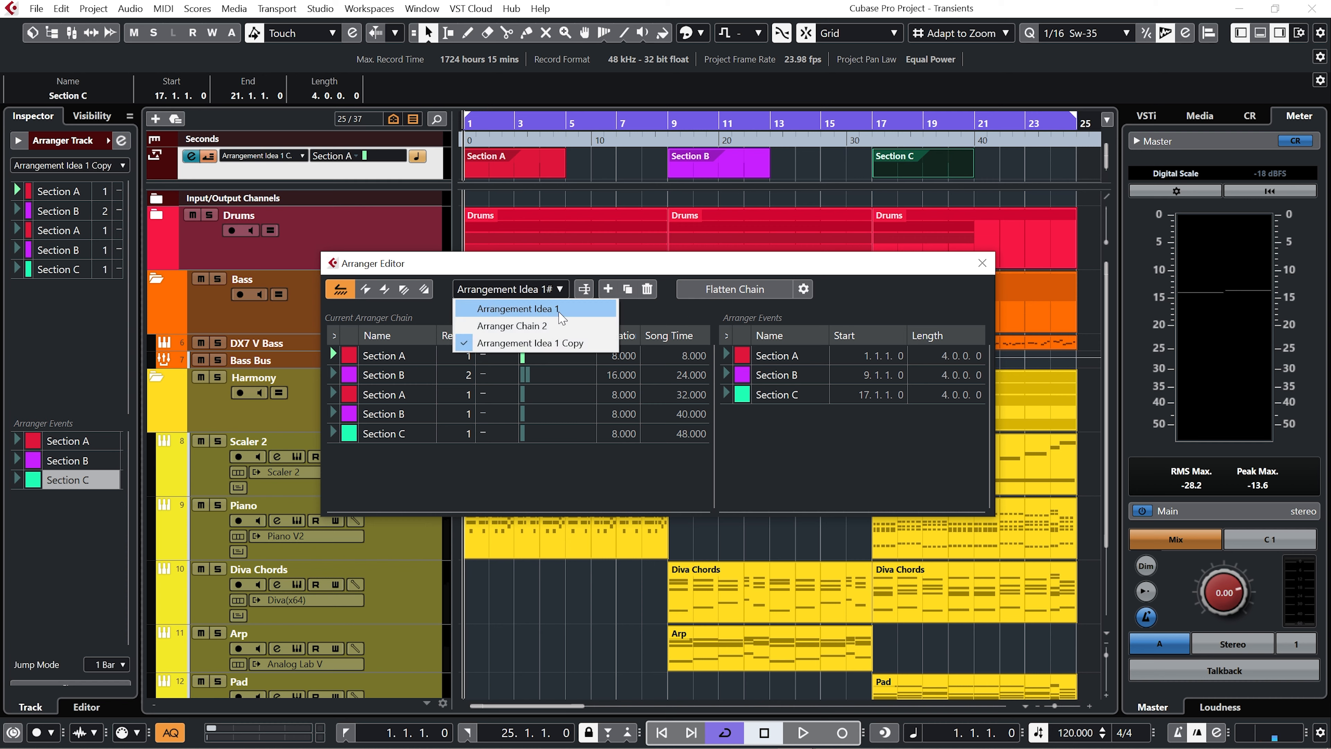
{"action": "left_click", "coordinate": [561, 343]}
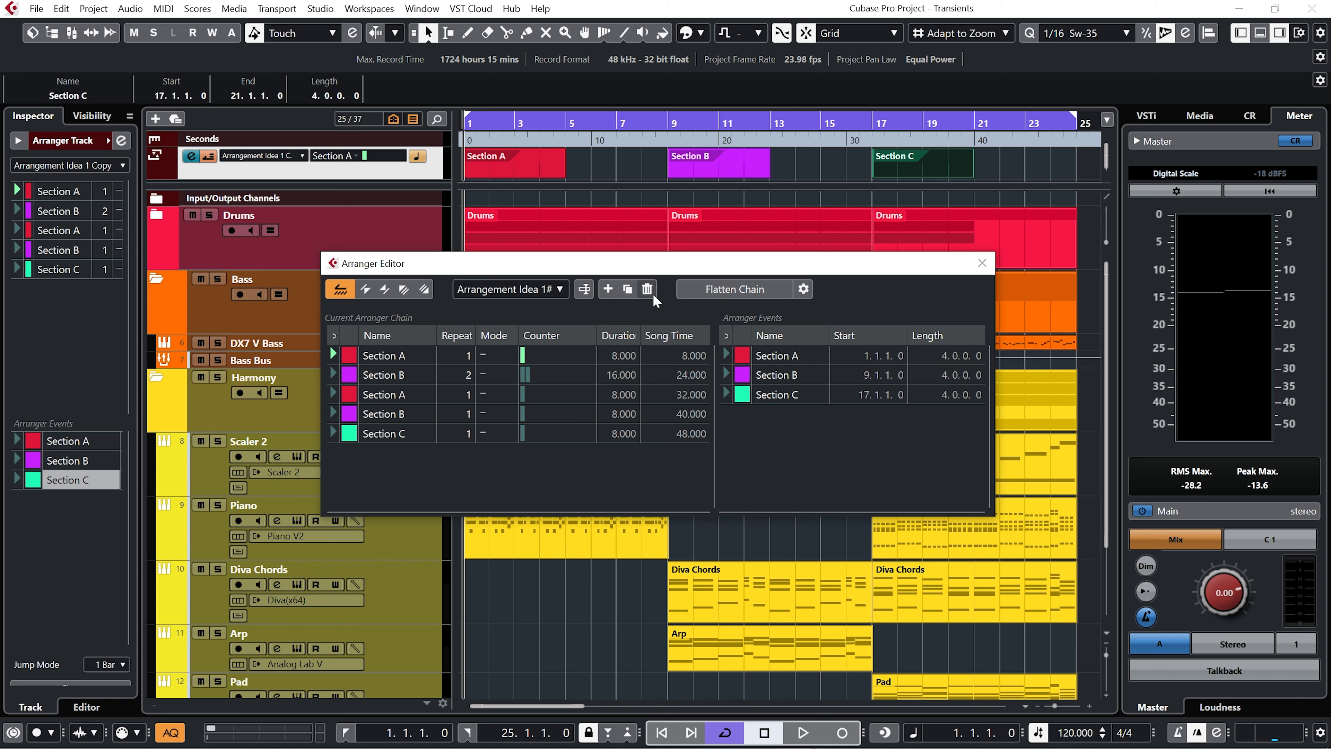
{"action": "left_click", "coordinate": [648, 289]}
- Set the mode of the chain's first Section A entry to Repeat Forever and play it
{"action": "left_click", "coordinate": [488, 359]}
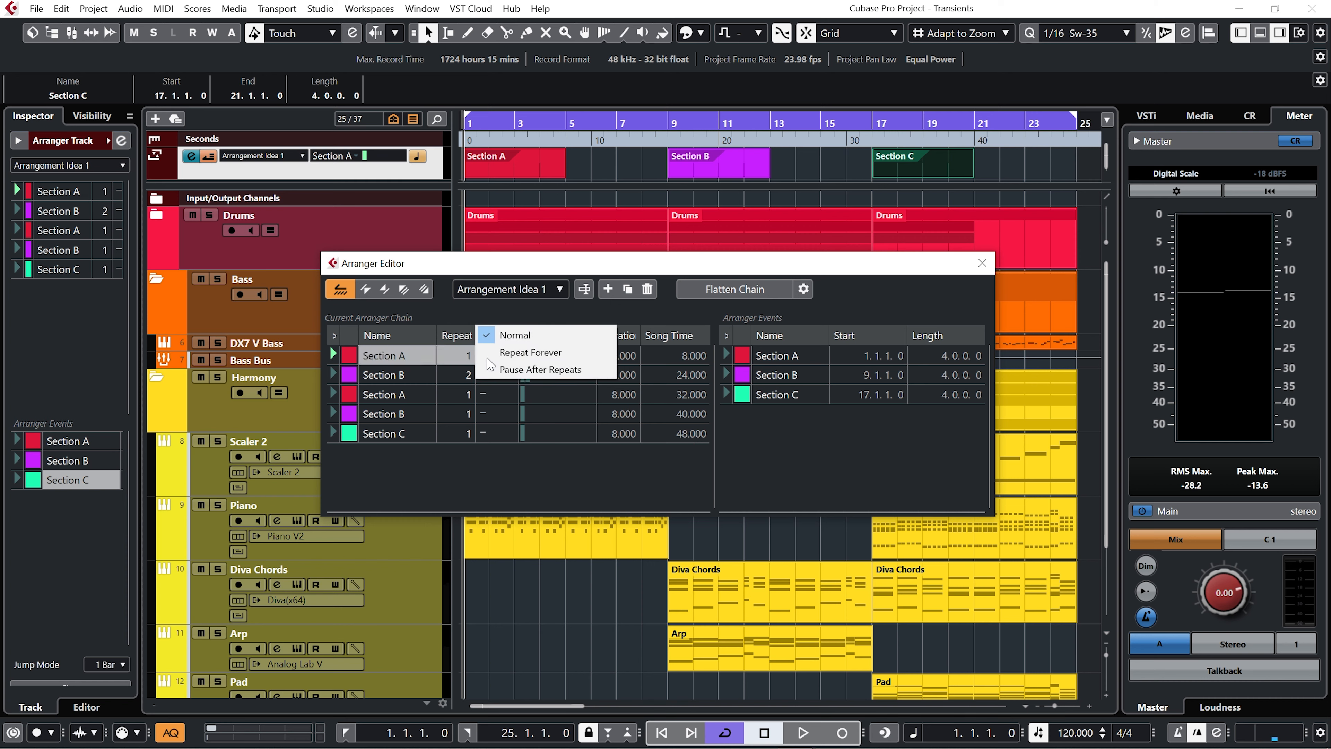
{"action": "left_click", "coordinate": [530, 355]}
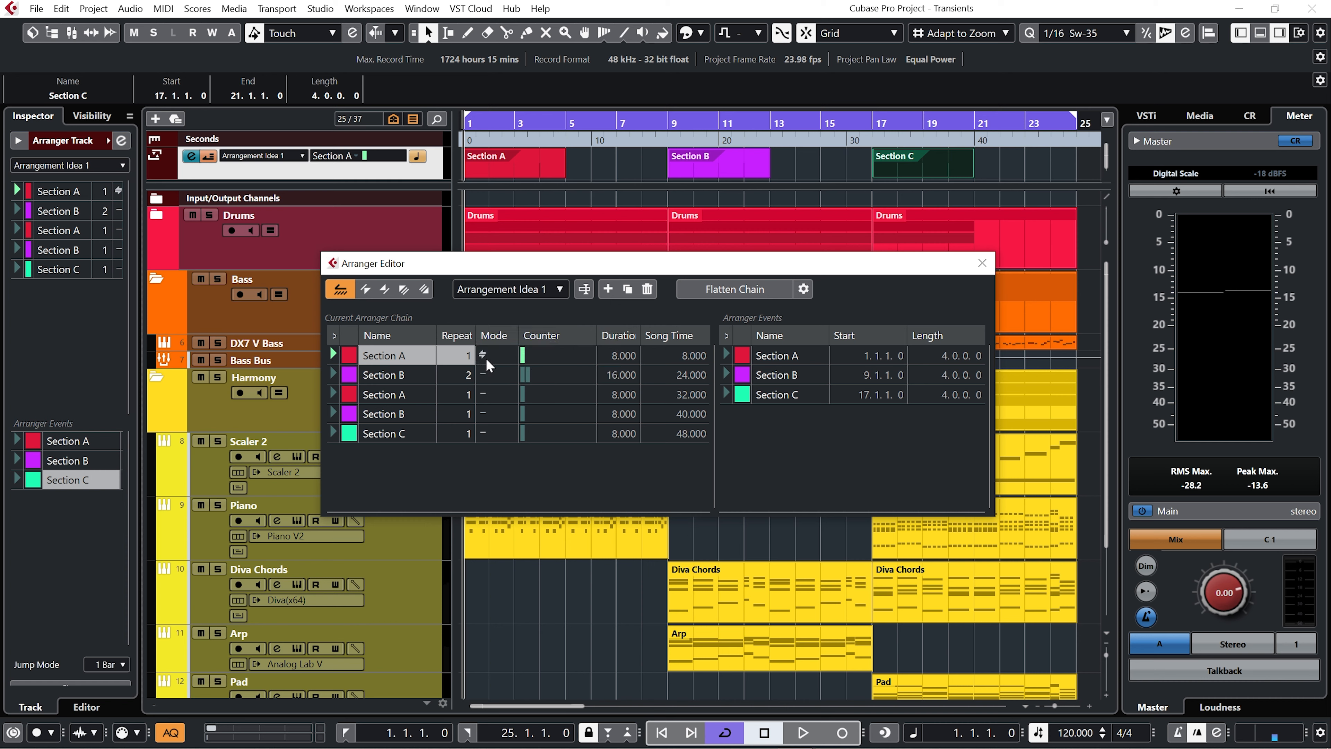
{"action": "key", "text": "space"}
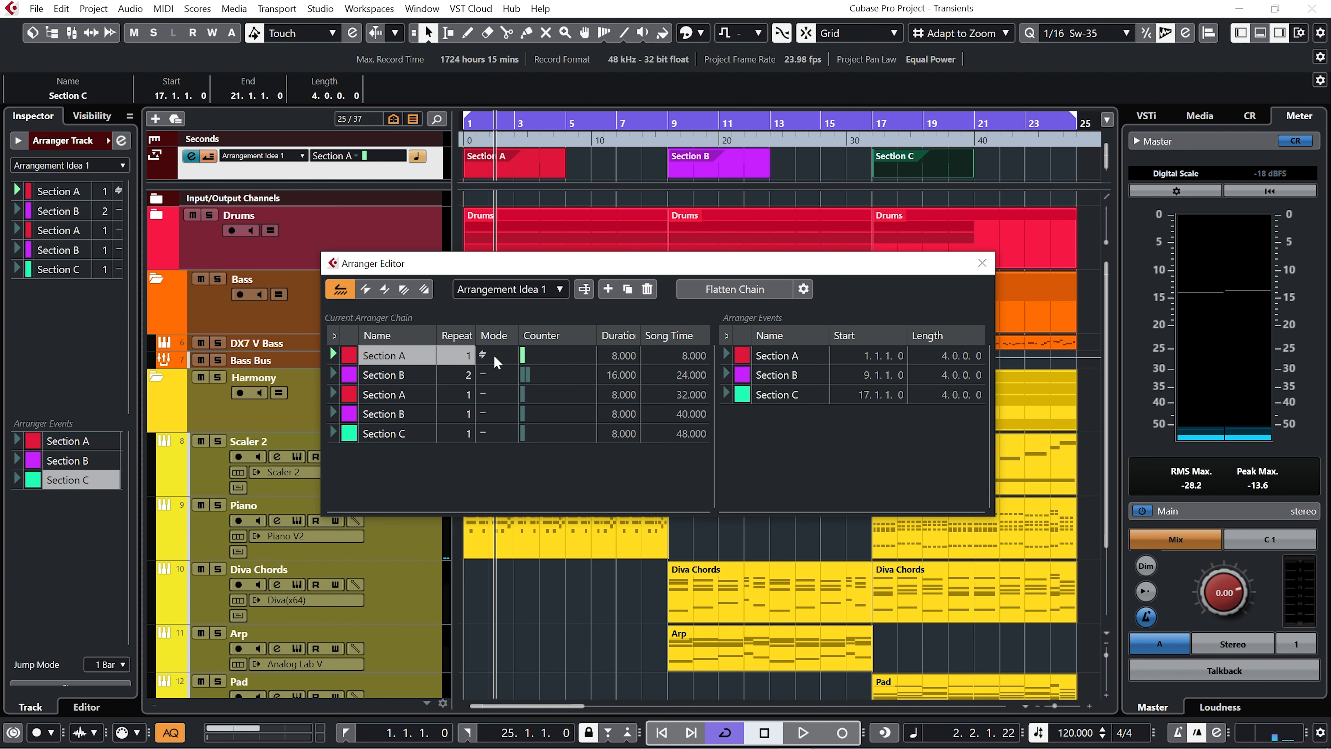
- Return the first Section A entry's mode to Normal and close the Arranger Editor
{"action": "left_click", "coordinate": [494, 353]}
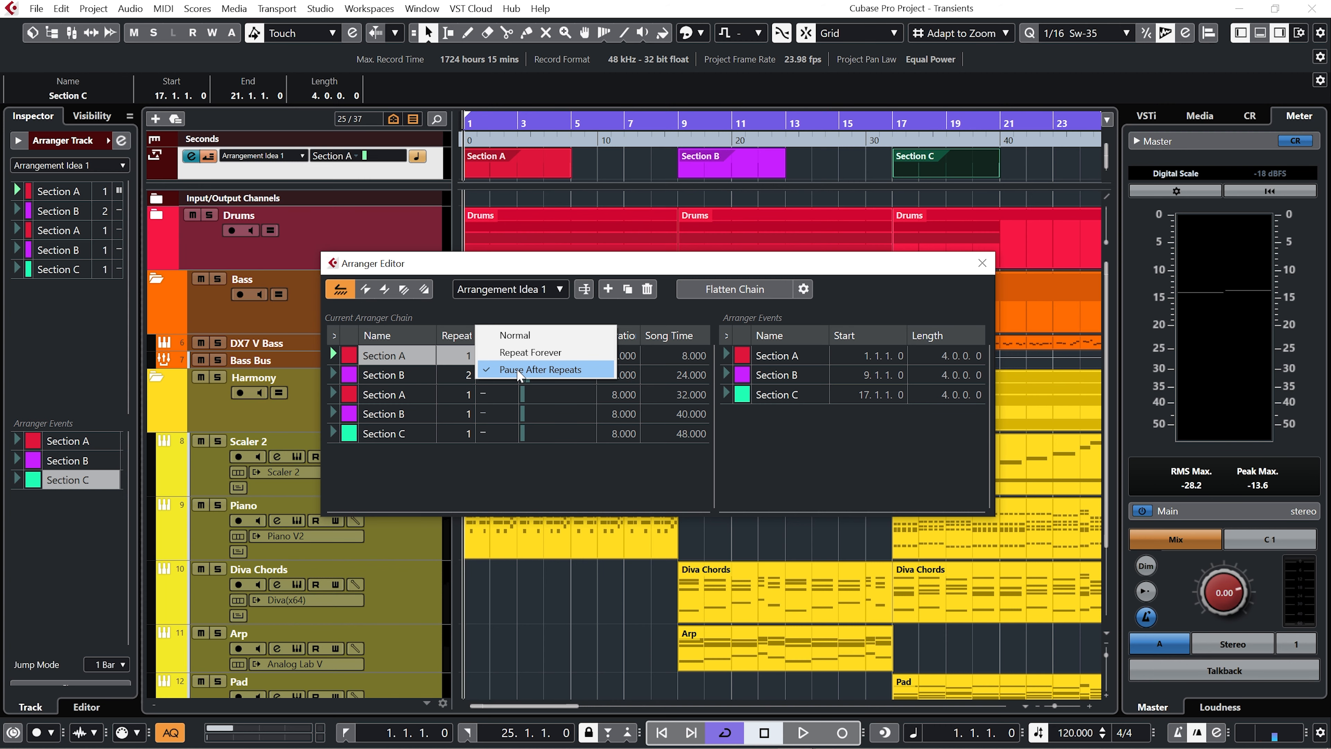
{"action": "left_click", "coordinate": [571, 335]}
{"action": "key", "text": "space"}
{"action": "left_click", "coordinate": [982, 263]}
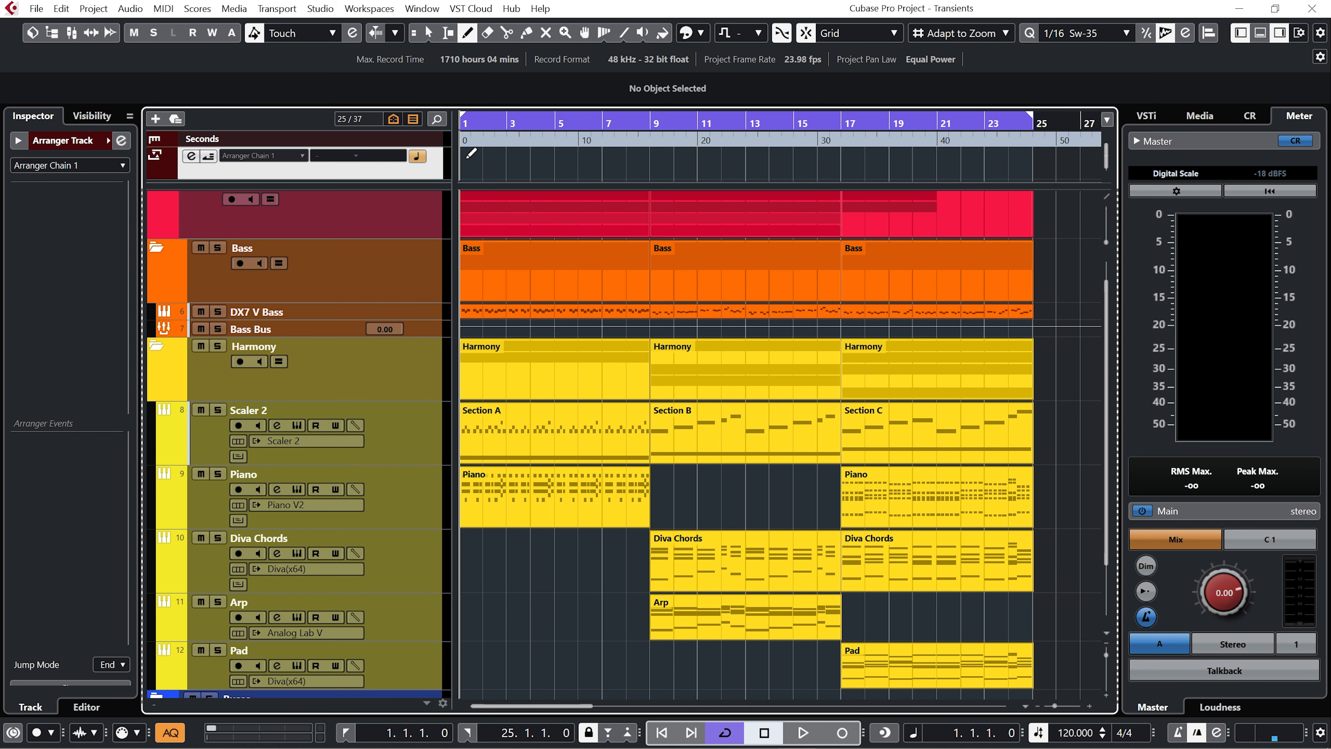
- Fill bars 1 to 24 with six four-bar arranger events named A 1, A 2, B 1, B 2, C 1 and C 2
{"action": "left_click_drag", "start_coordinate": [467, 157], "coordinate": [1037, 152]}
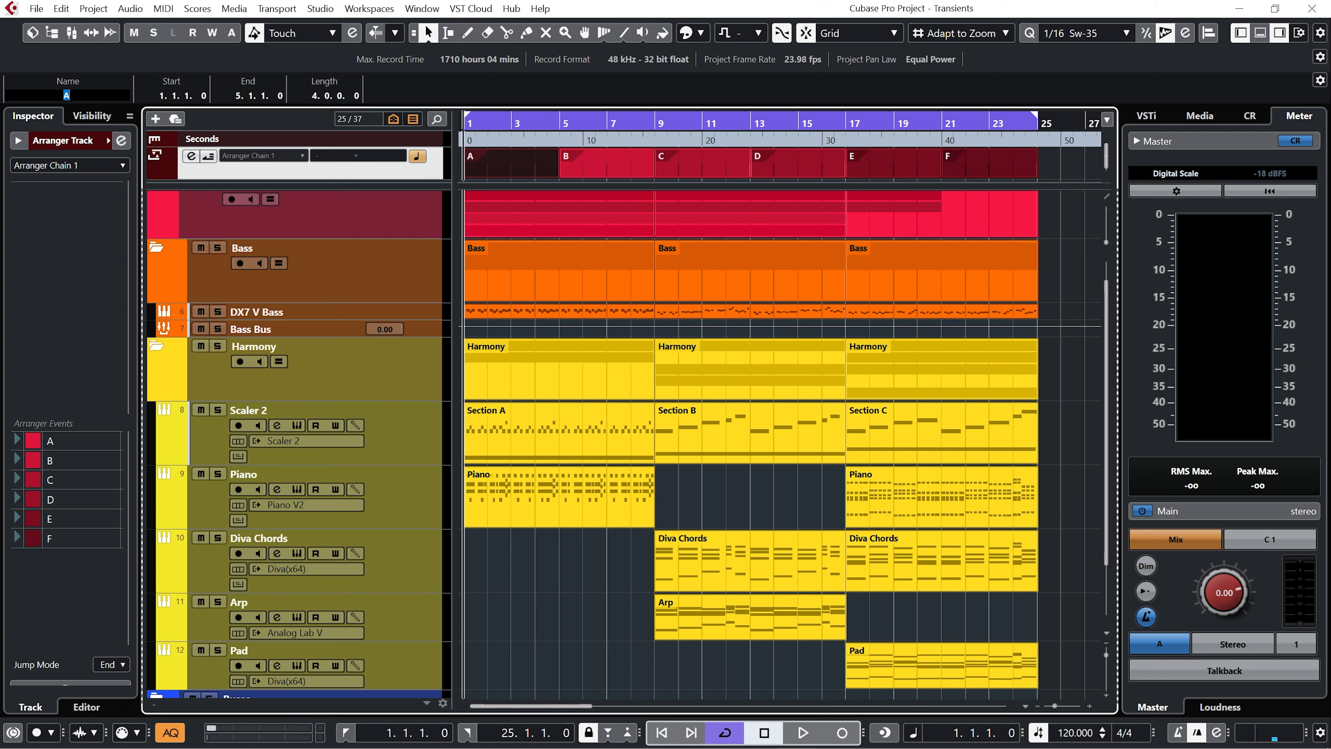
{"action": "type", "text": "1"}
{"action": "key", "text": "Return"}
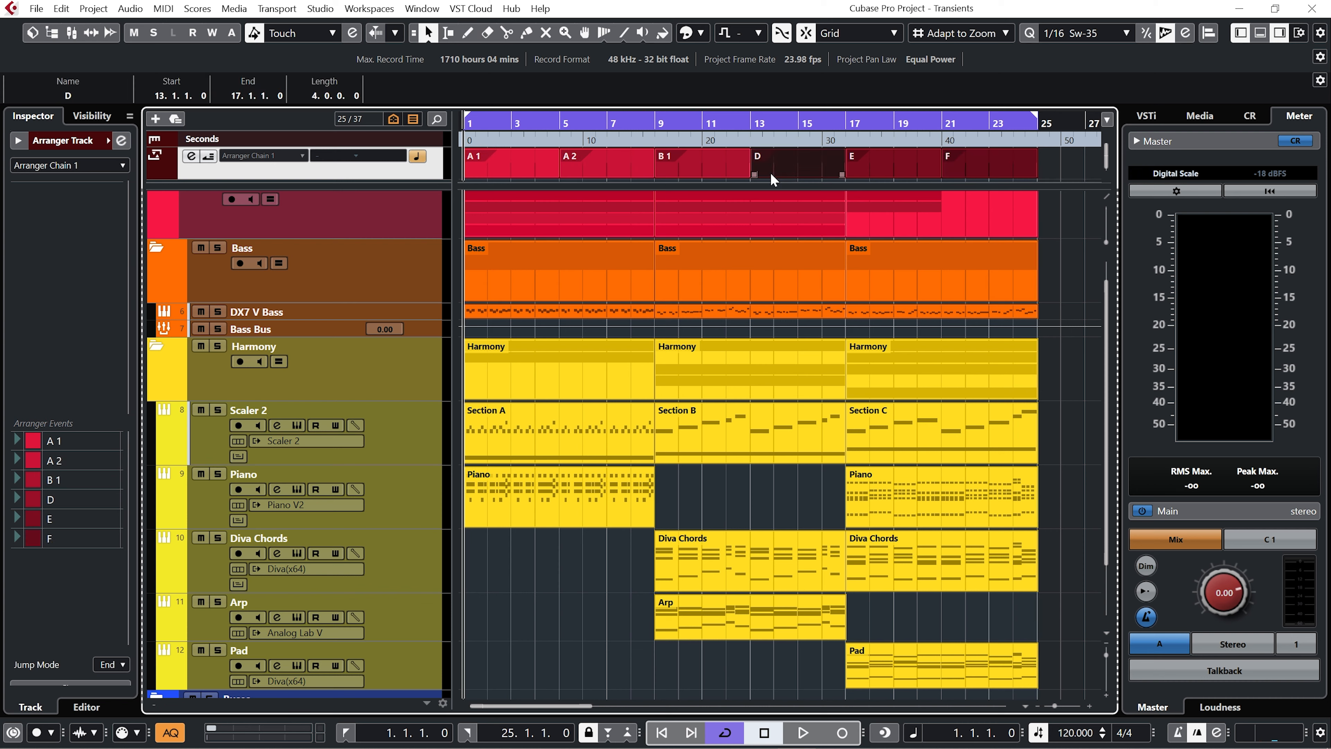
{"action": "left_click", "coordinate": [79, 96]}
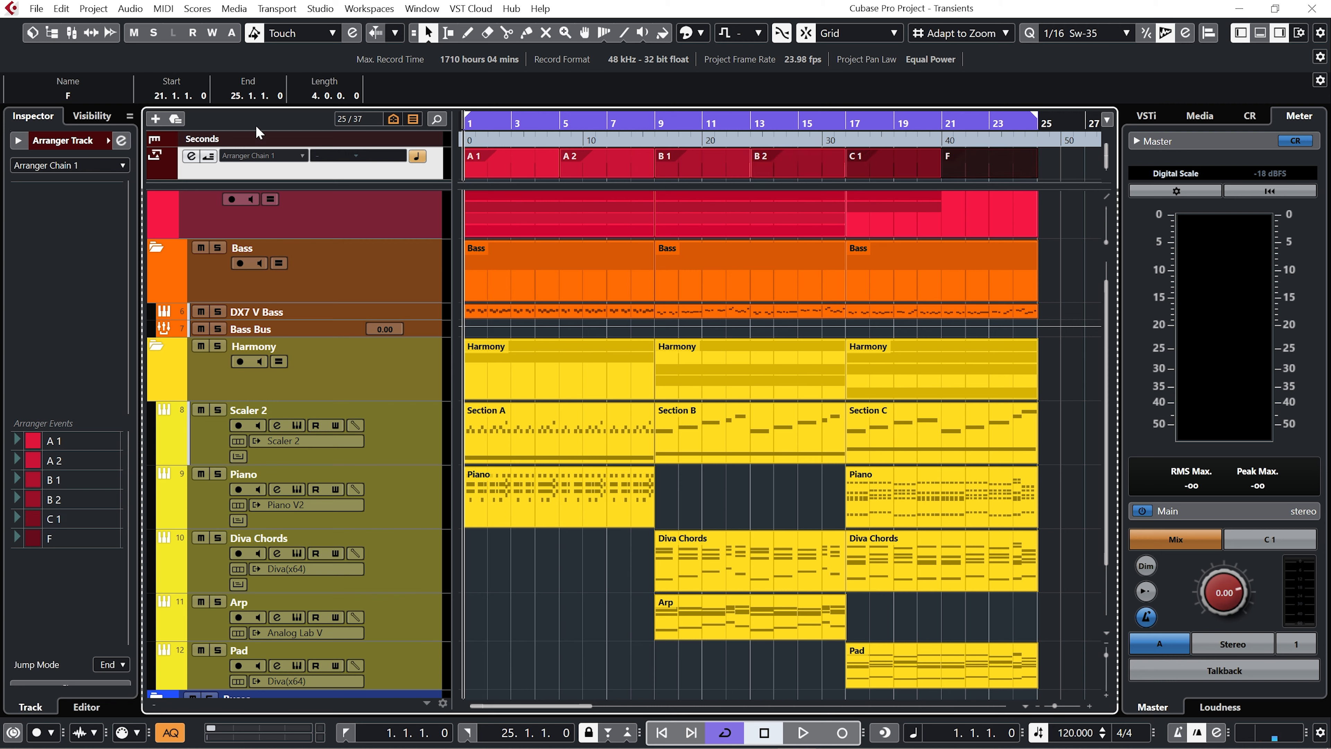
{"action": "left_click", "coordinate": [90, 103]}
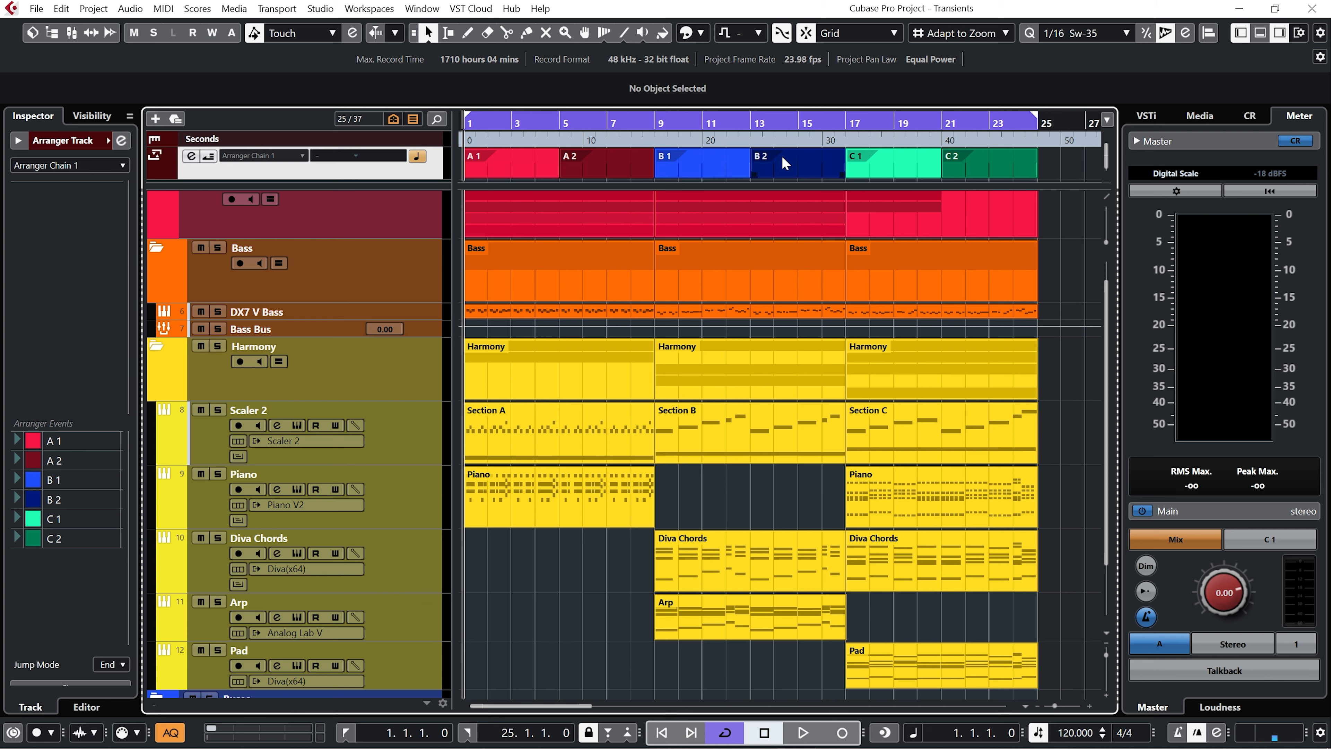
- Add B 2 and A 2 to the empty arranger chain in that order and play it from the start
{"action": "double_click", "coordinate": [91, 502]}
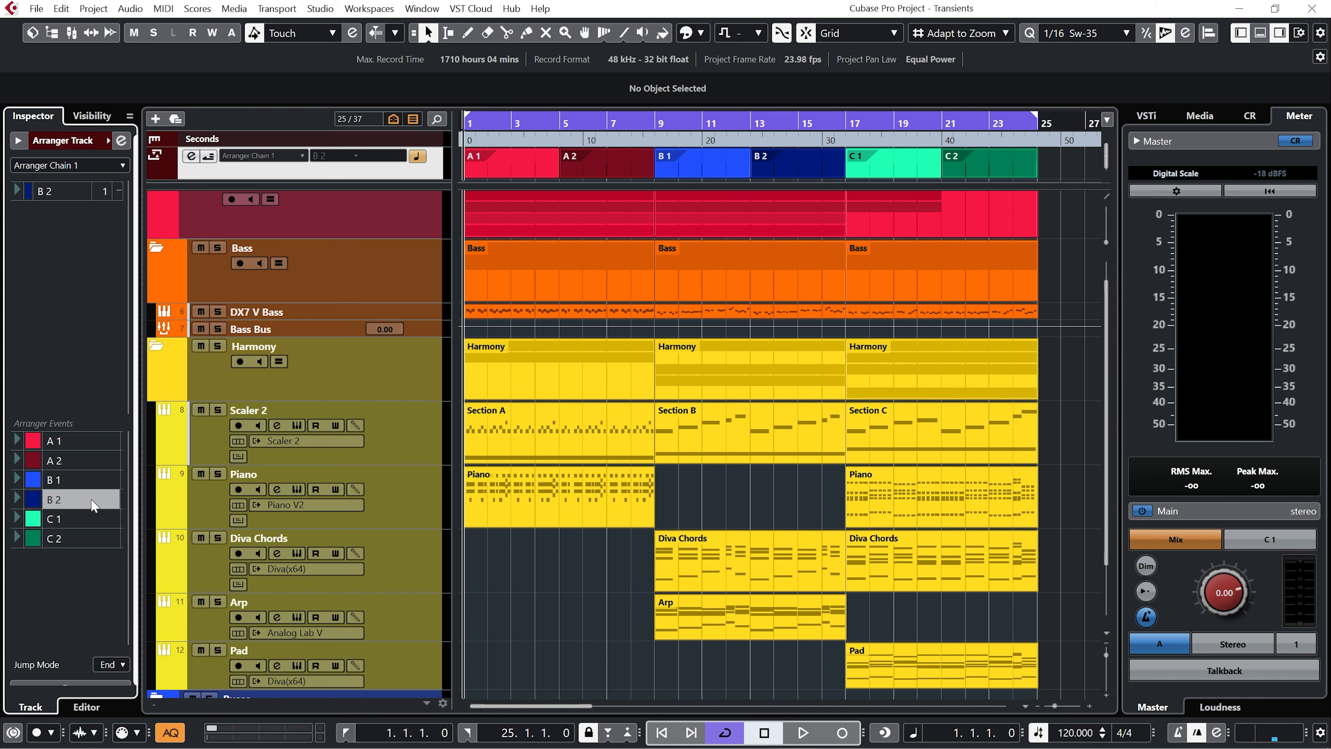
{"action": "double_click", "coordinate": [91, 460]}
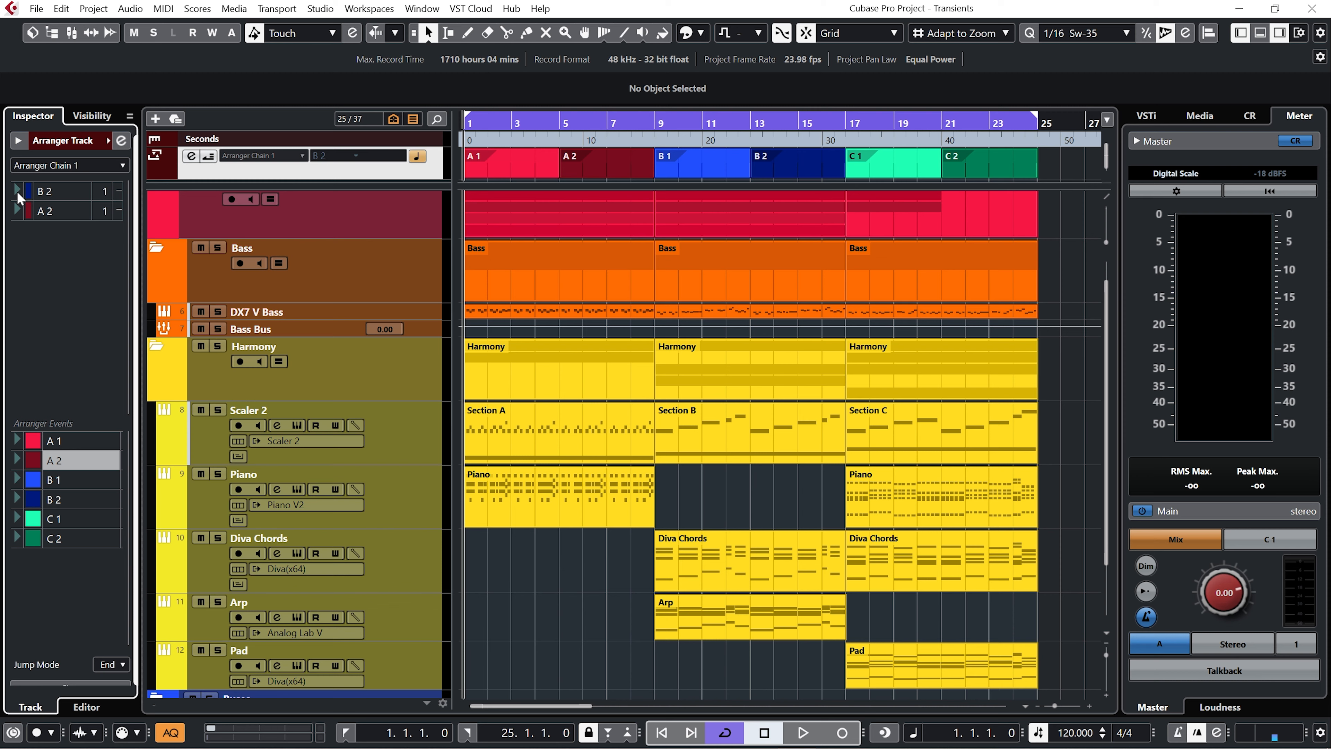
{"action": "left_click", "coordinate": [17, 191]}
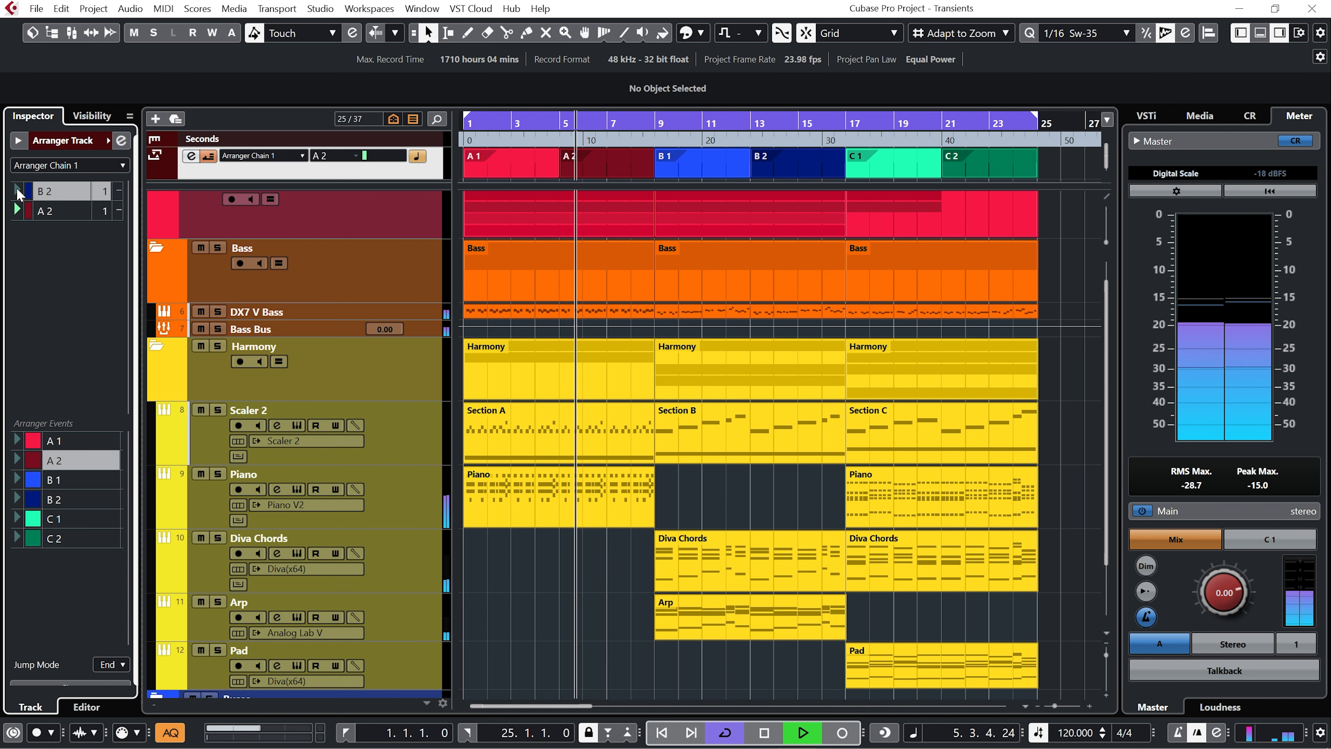
{"action": "key", "text": "space"}
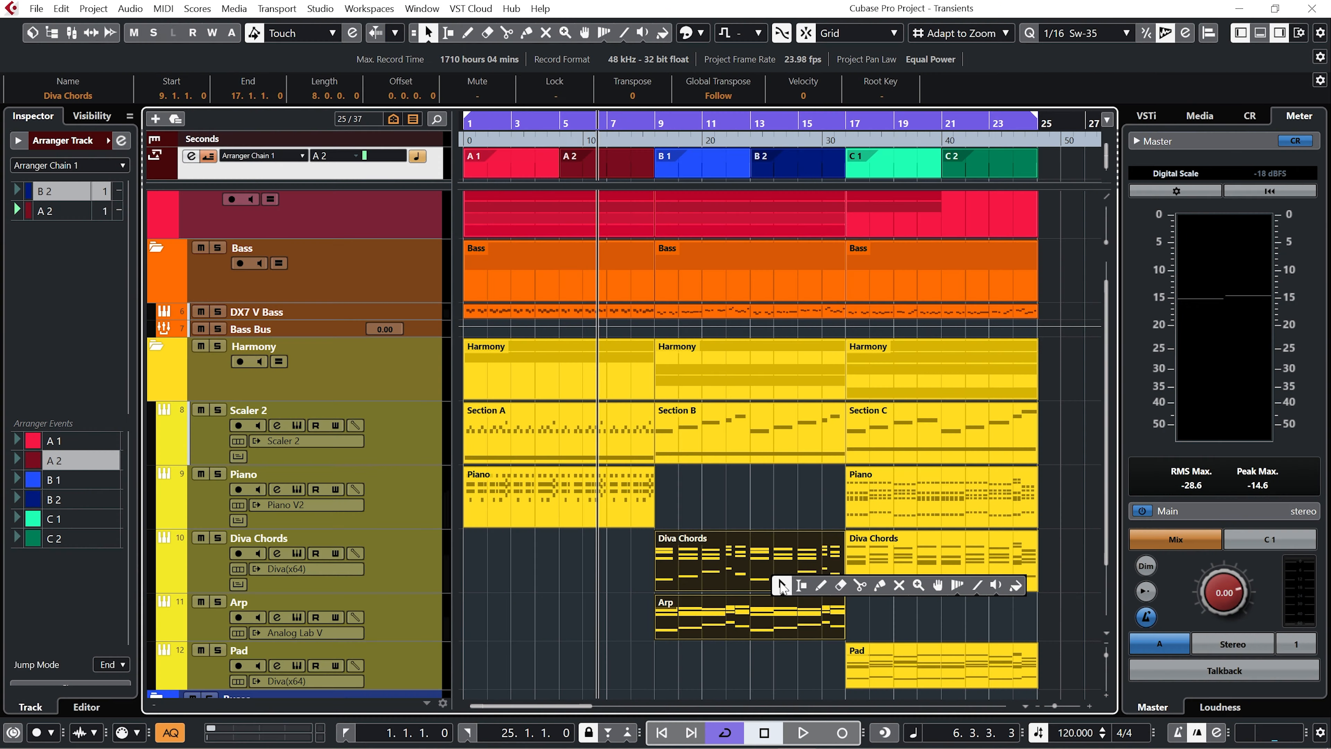
- Split the Section B Diva Chords and Arp events at bar 13 and erase their second halves
{"action": "left_click", "coordinate": [757, 575]}
{"action": "right_click", "coordinate": [836, 545]}
{"action": "left_click", "coordinate": [833, 543]}
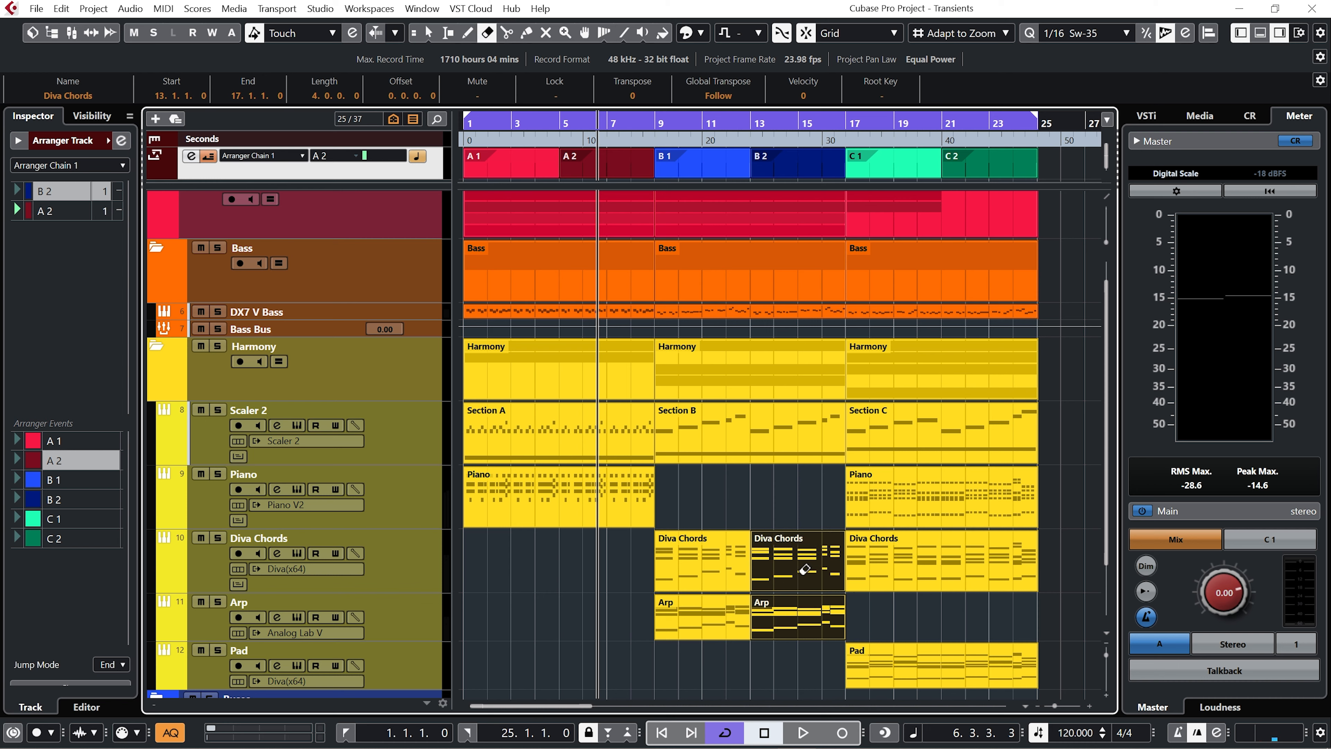
{"action": "left_click", "coordinate": [803, 568]}
- Mute the Scaler 2 events for Section A, the first half of Section B, and Section C
{"action": "left_click_drag", "start_coordinate": [604, 433], "coordinate": [702, 435]}
{"action": "left_click", "coordinate": [925, 446]}
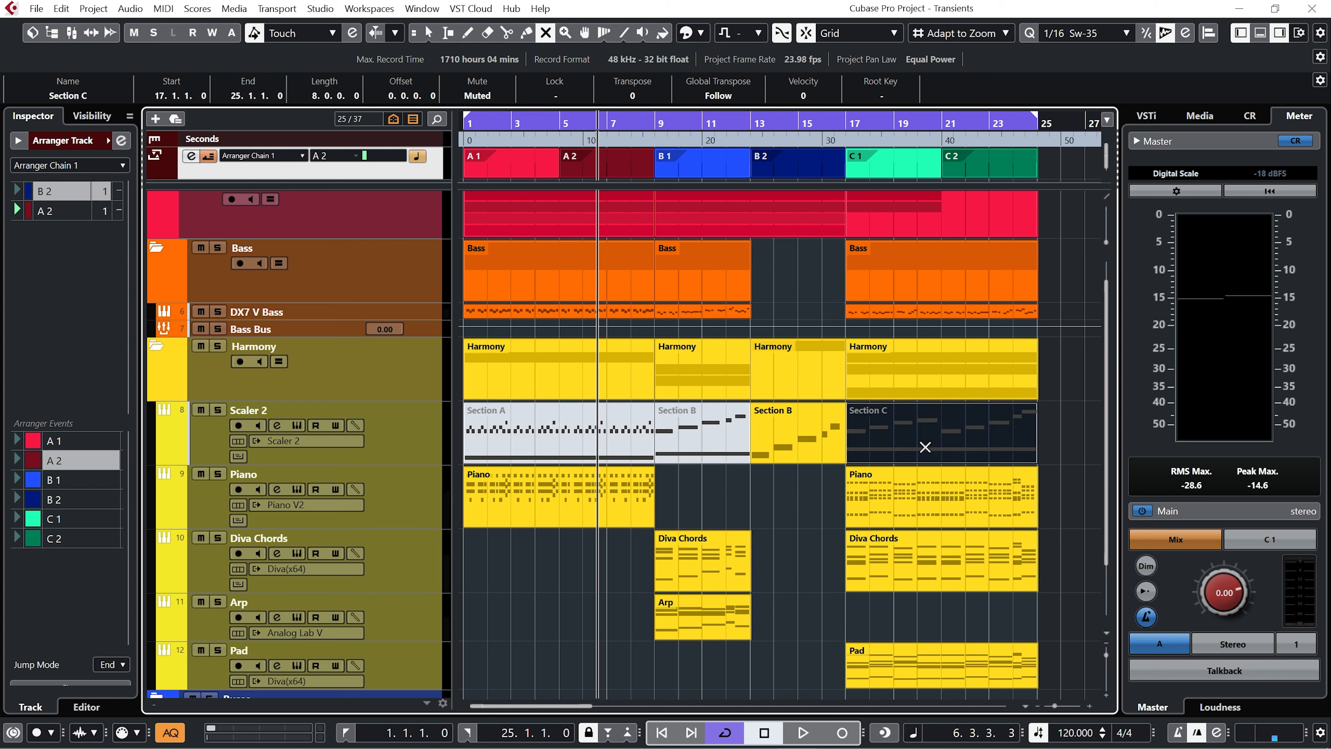
- Set the Diva Chords track's MIDI input to 11. Scaler 2 - MIDI Output
{"action": "left_click", "coordinate": [397, 582]}
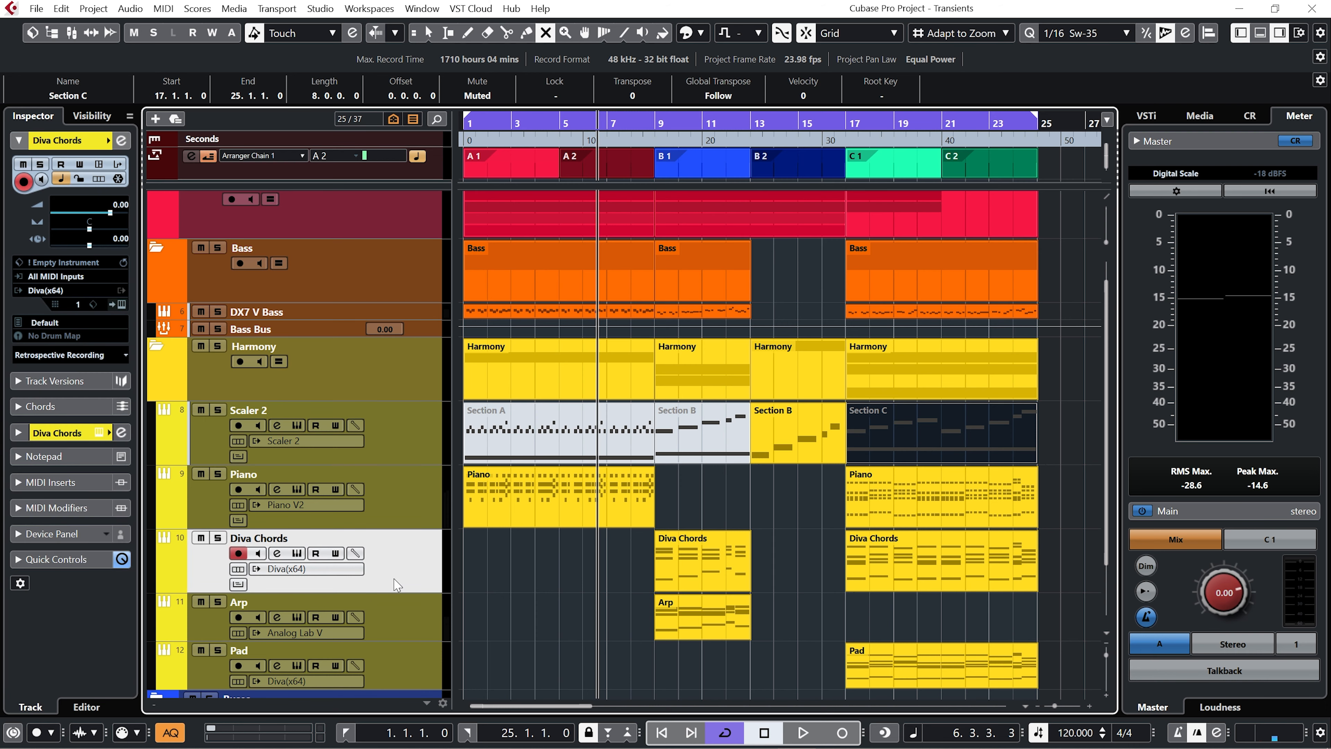
{"action": "left_click", "coordinate": [74, 276]}
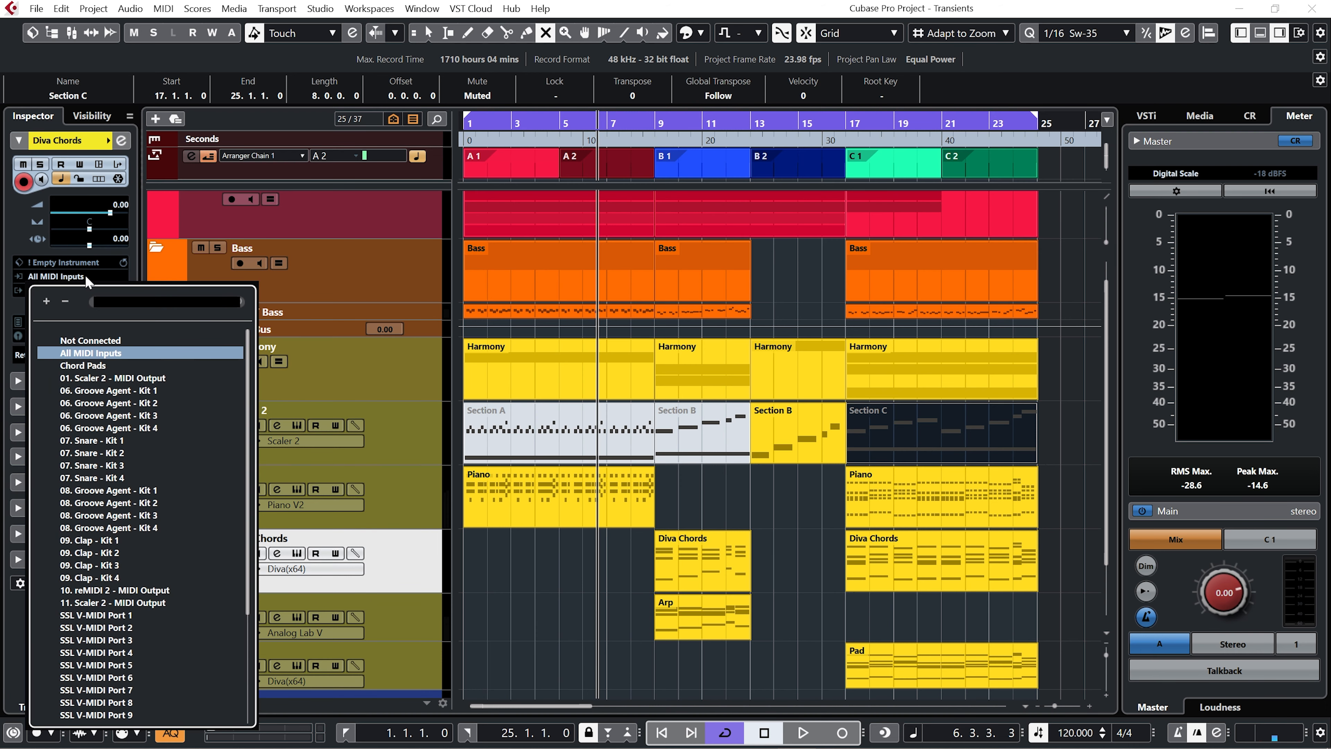
{"action": "left_click", "coordinate": [164, 607]}
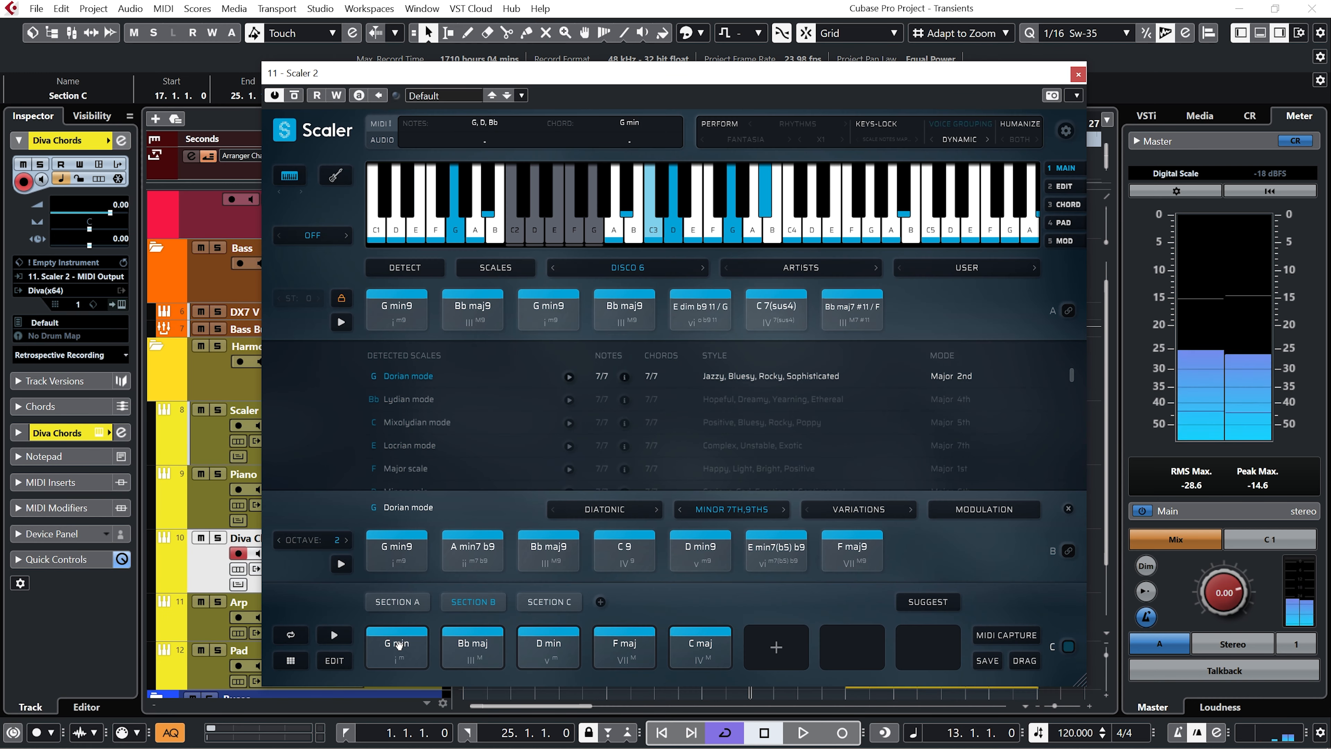
- Audition the D min, F maj and C maj chords of Section B in the Scaler 2 instrument
{"action": "left_click", "coordinate": [548, 648]}
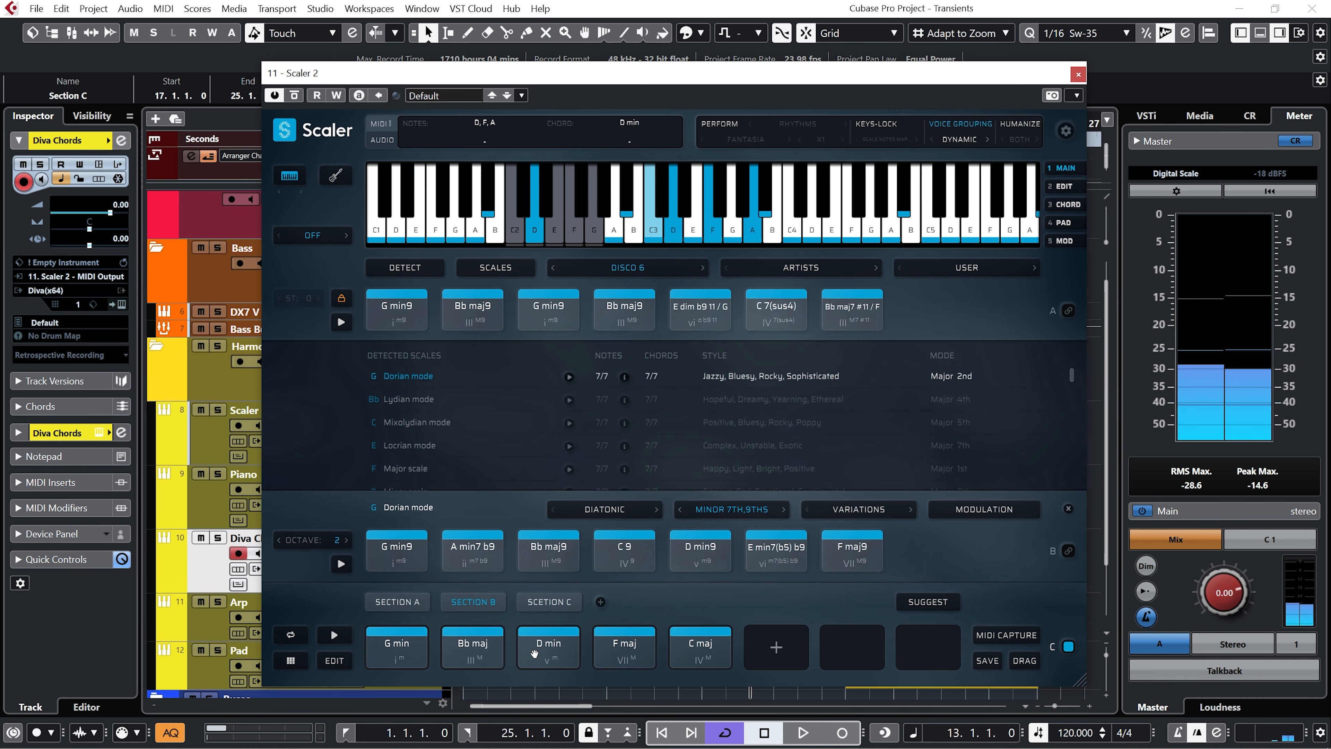
{"action": "left_click", "coordinate": [629, 650]}
{"action": "left_click", "coordinate": [699, 650]}
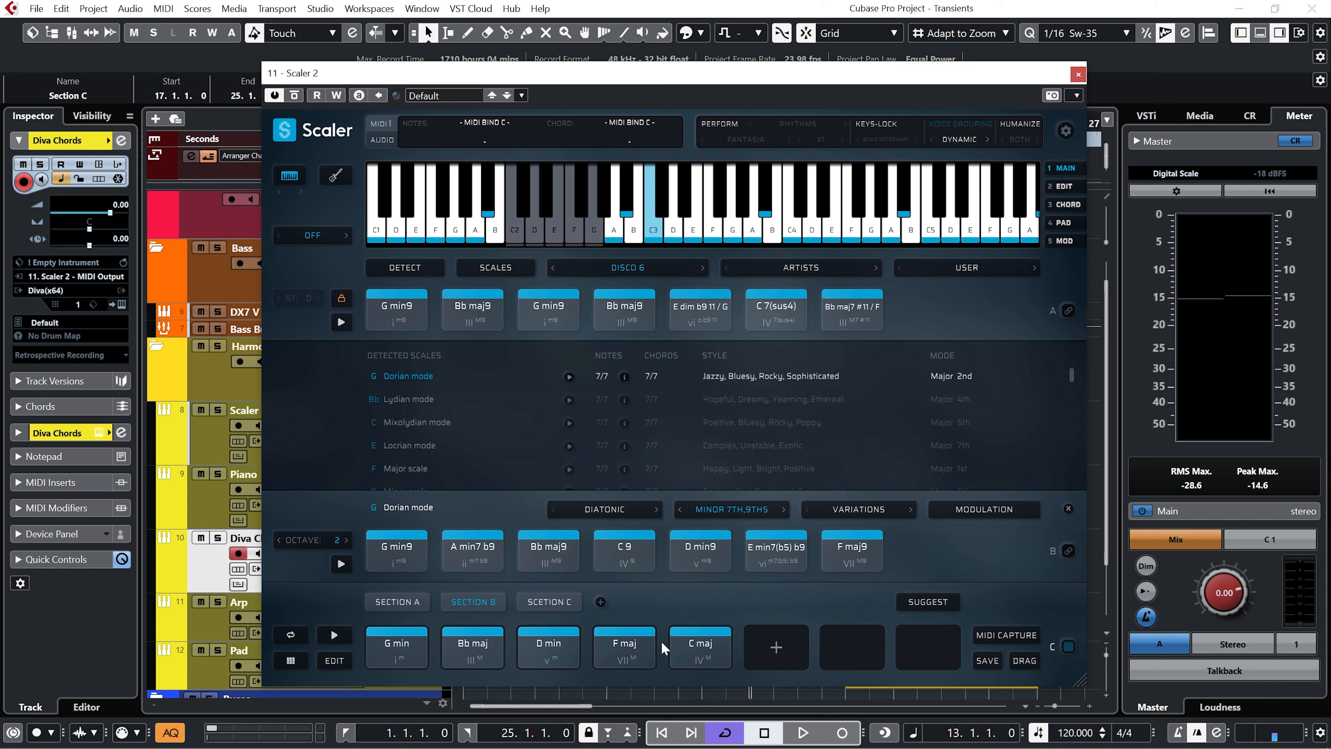
{"action": "left_click", "coordinate": [702, 652]}
- Show chord suggestions for Section B's G min and audition Tonal ones such as F maj, Bb maj, C min and D maj
{"action": "left_click", "coordinate": [919, 602]}
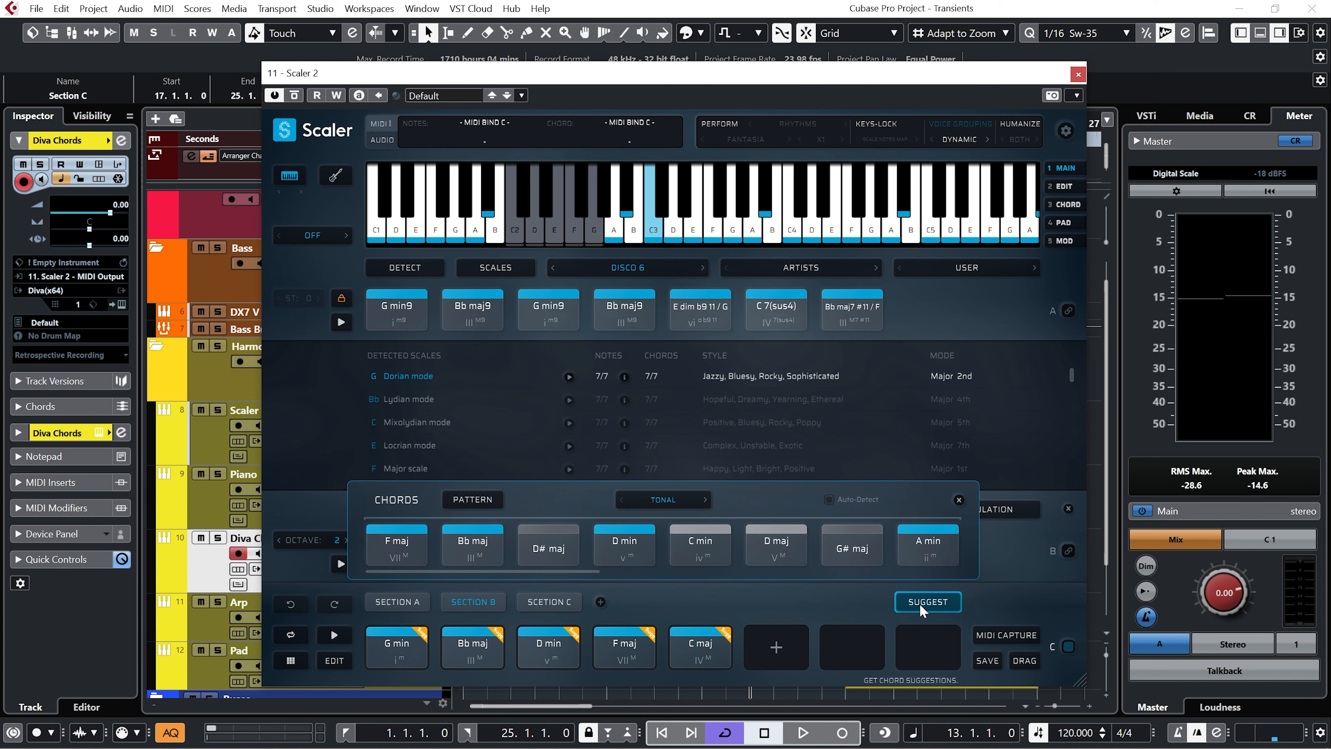
{"action": "left_click", "coordinate": [423, 635]}
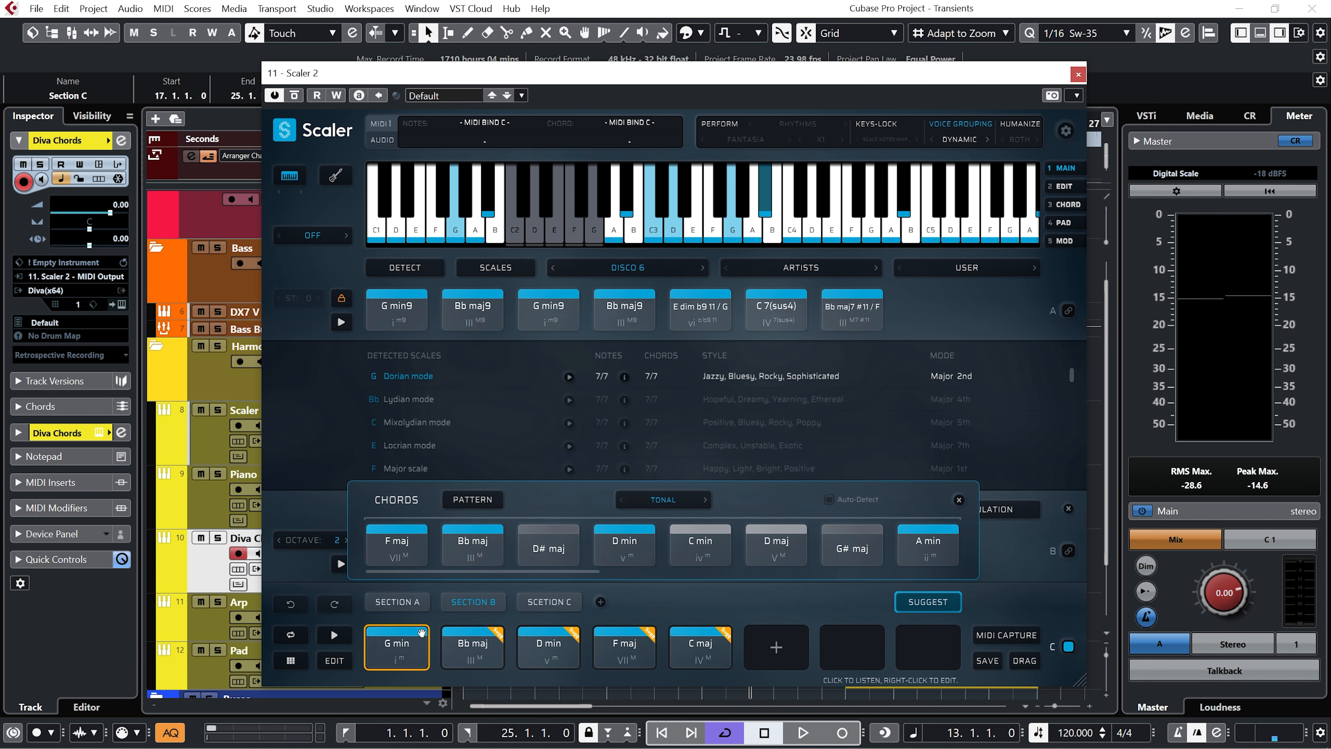
{"action": "left_click", "coordinate": [419, 543]}
{"action": "left_click", "coordinate": [400, 532]}
{"action": "left_click", "coordinate": [472, 554]}
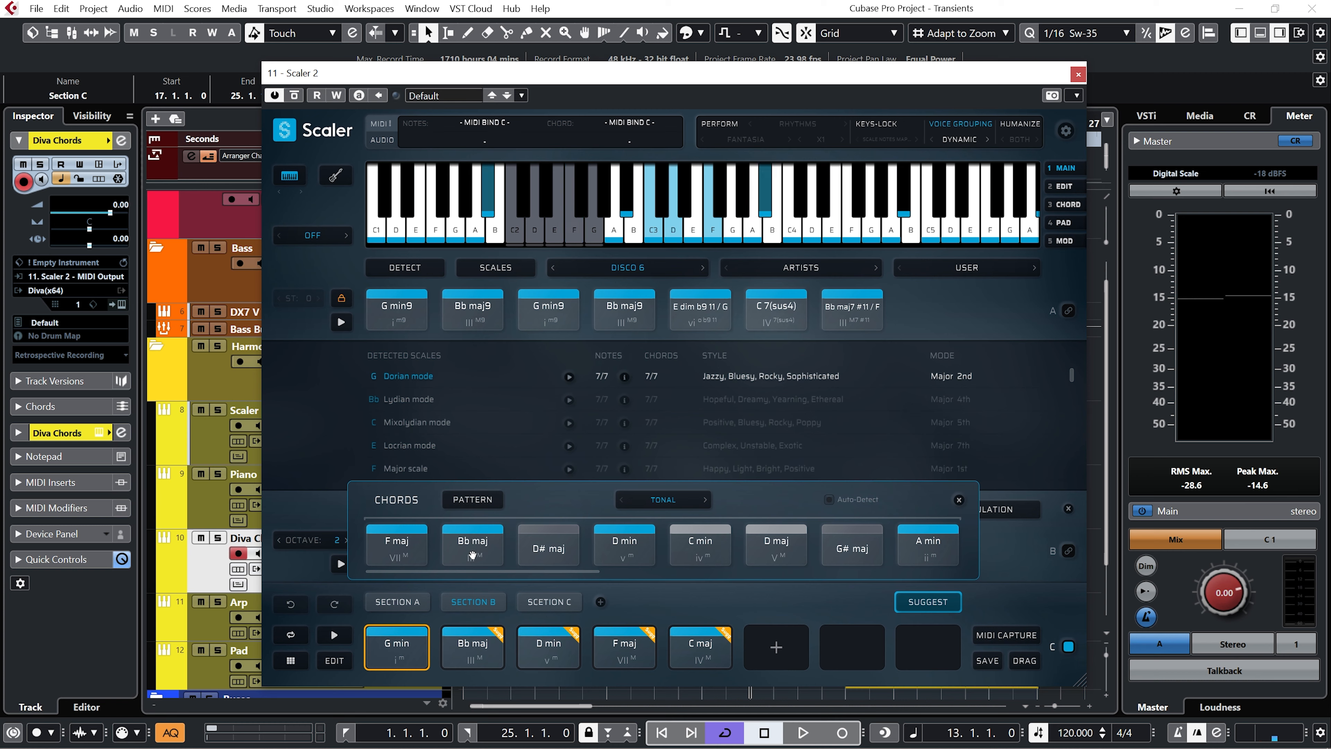
{"action": "left_click", "coordinate": [549, 556]}
{"action": "left_click", "coordinate": [673, 560]}
{"action": "left_click", "coordinate": [858, 558]}
{"action": "left_click", "coordinate": [625, 556]}
{"action": "left_click_drag", "start_coordinate": [590, 572], "coordinate": [517, 559]}
{"action": "left_click", "coordinate": [517, 559]}
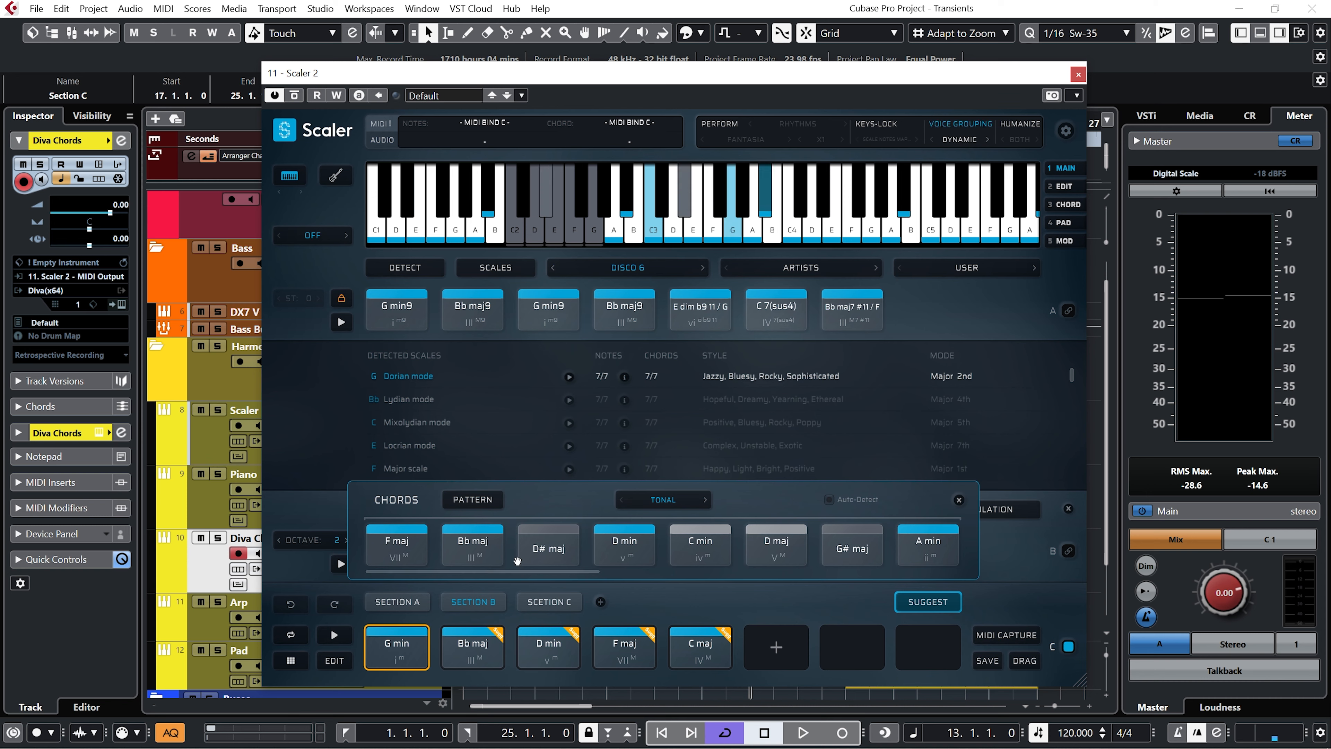
{"action": "left_click", "coordinate": [337, 554]}
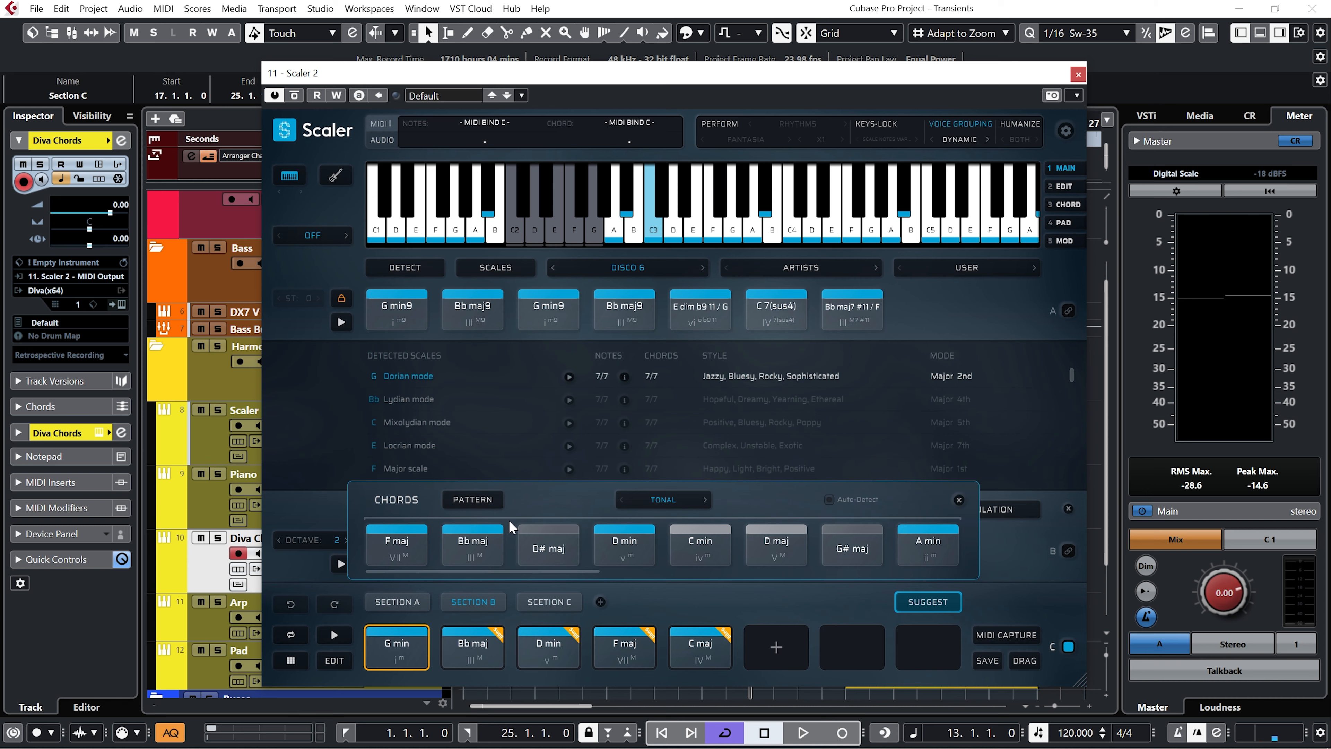
{"action": "left_click", "coordinate": [557, 538]}
{"action": "left_click", "coordinate": [707, 536]}
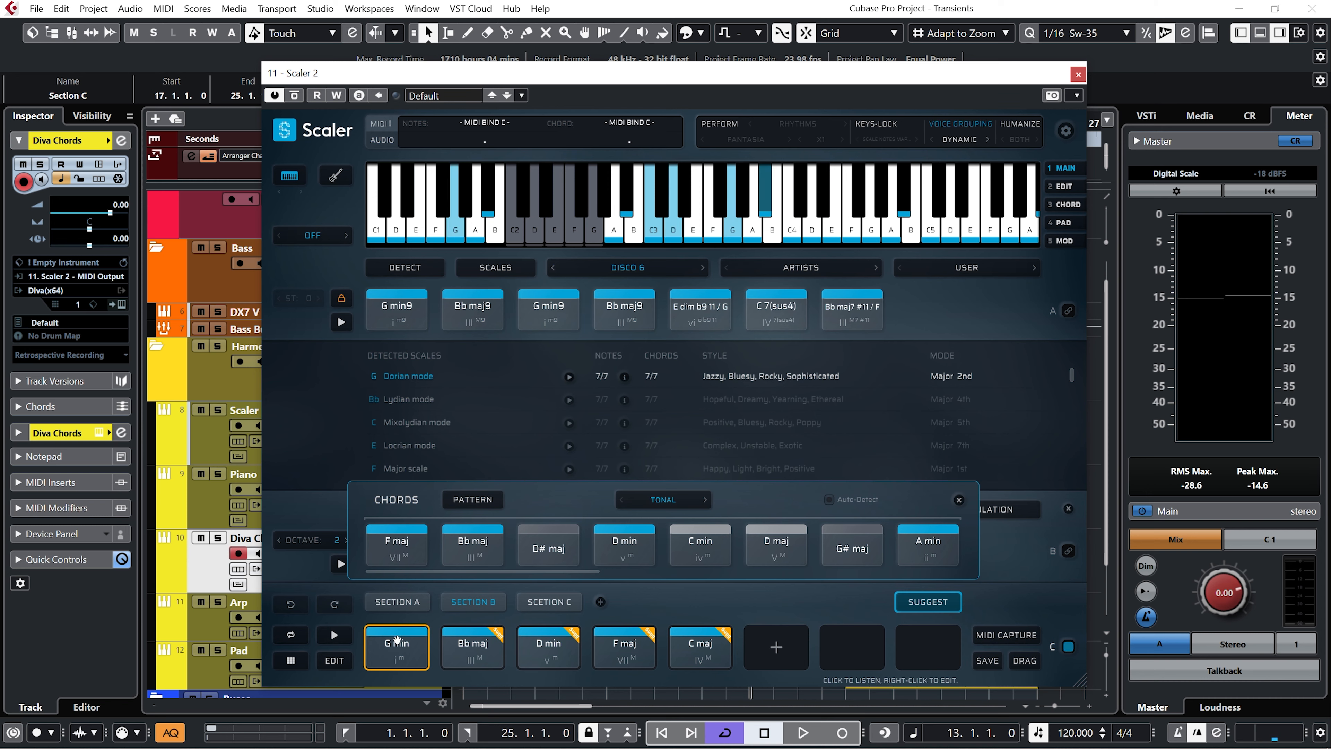
{"action": "left_click", "coordinate": [399, 643]}
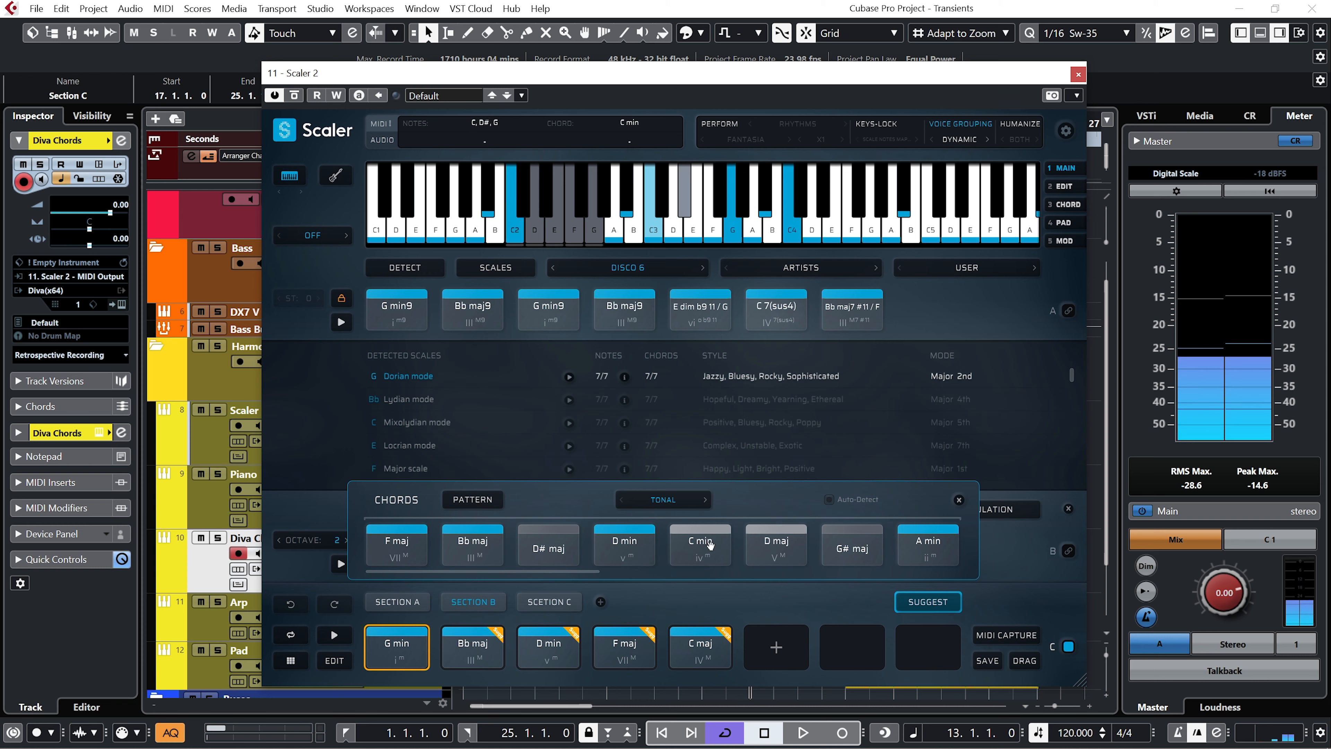
{"action": "left_click", "coordinate": [780, 546]}
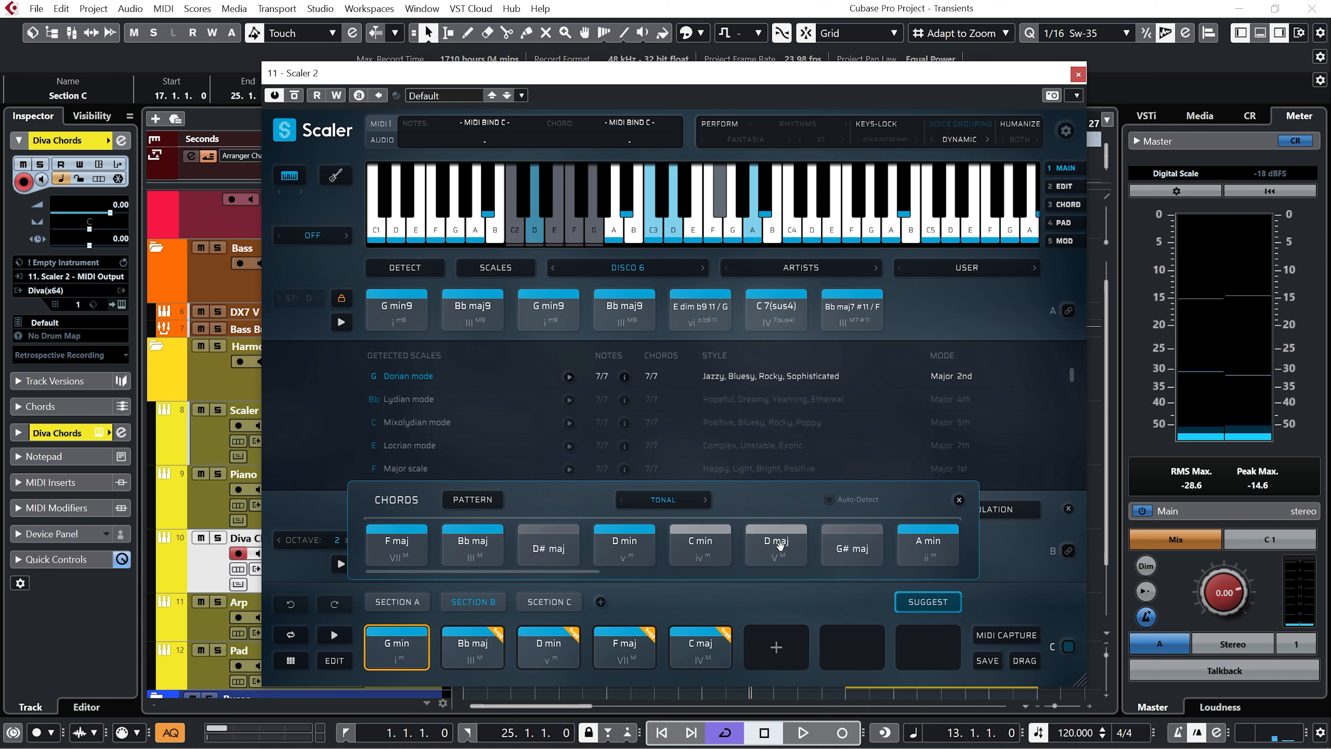
- Switch the chord suggestions to Per Scale and add C sus4 from the D min suggestions to Section B's next empty slot
{"action": "left_click", "coordinate": [680, 502]}
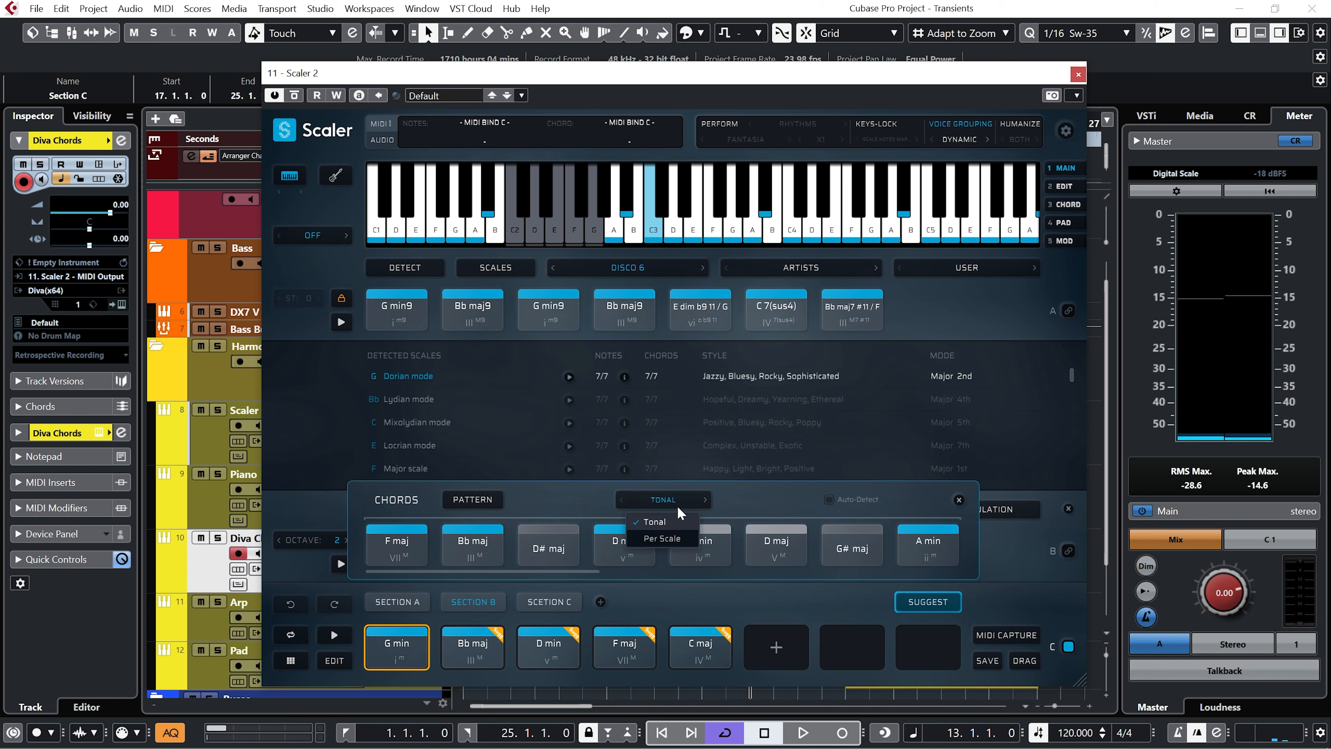
{"action": "left_click", "coordinate": [674, 537]}
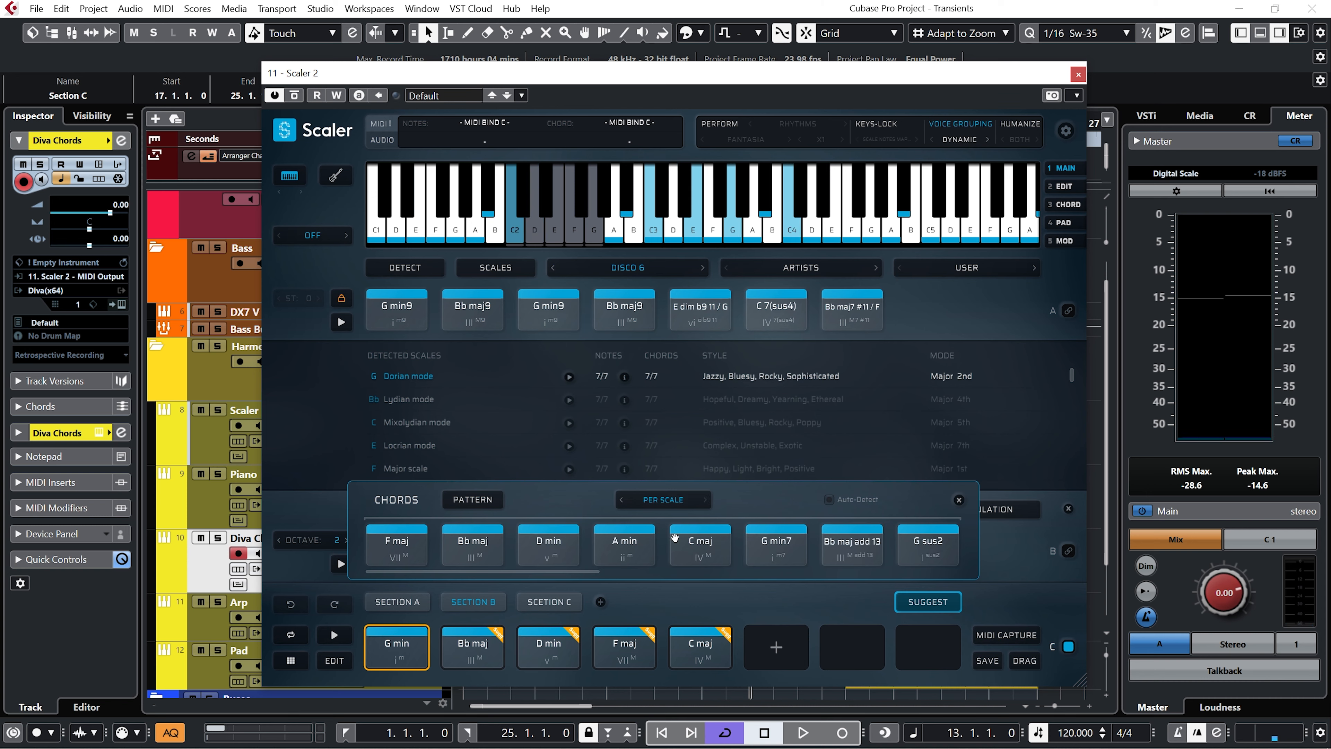
{"action": "left_click", "coordinate": [560, 670]}
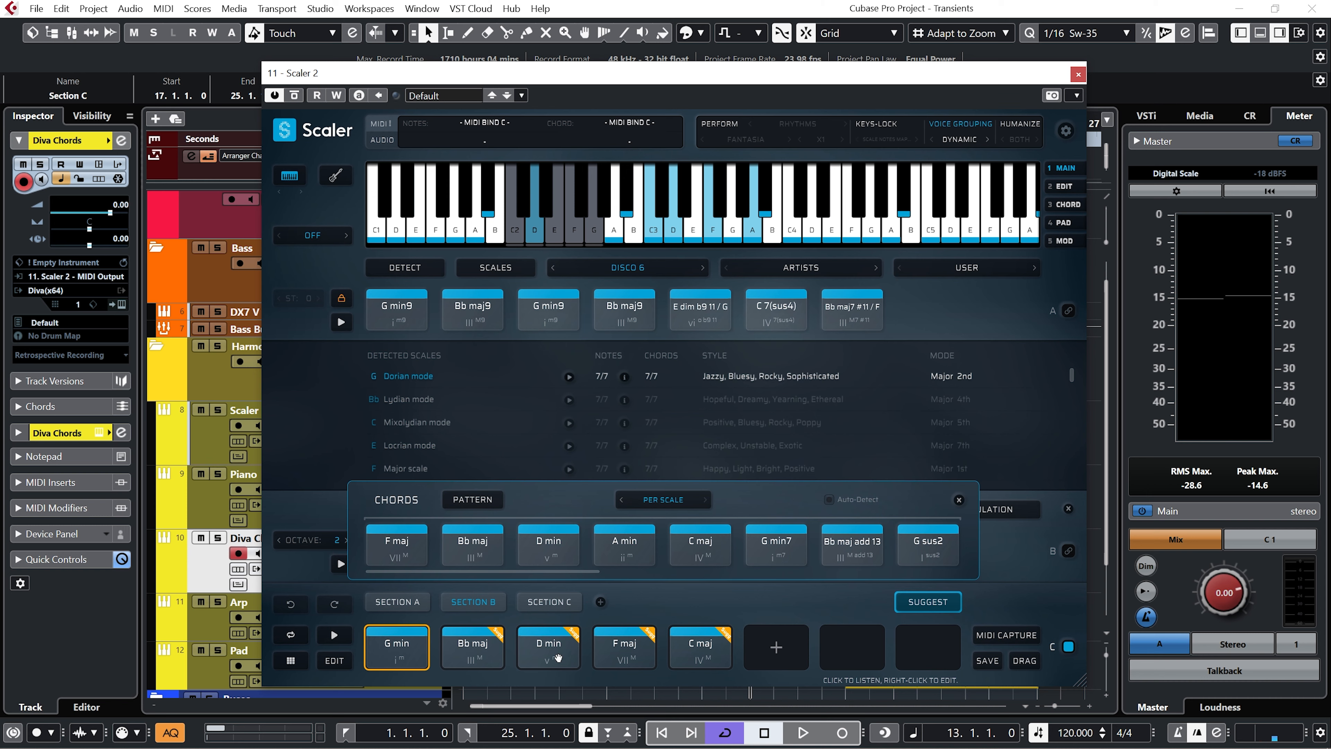
{"action": "left_click", "coordinate": [574, 635]}
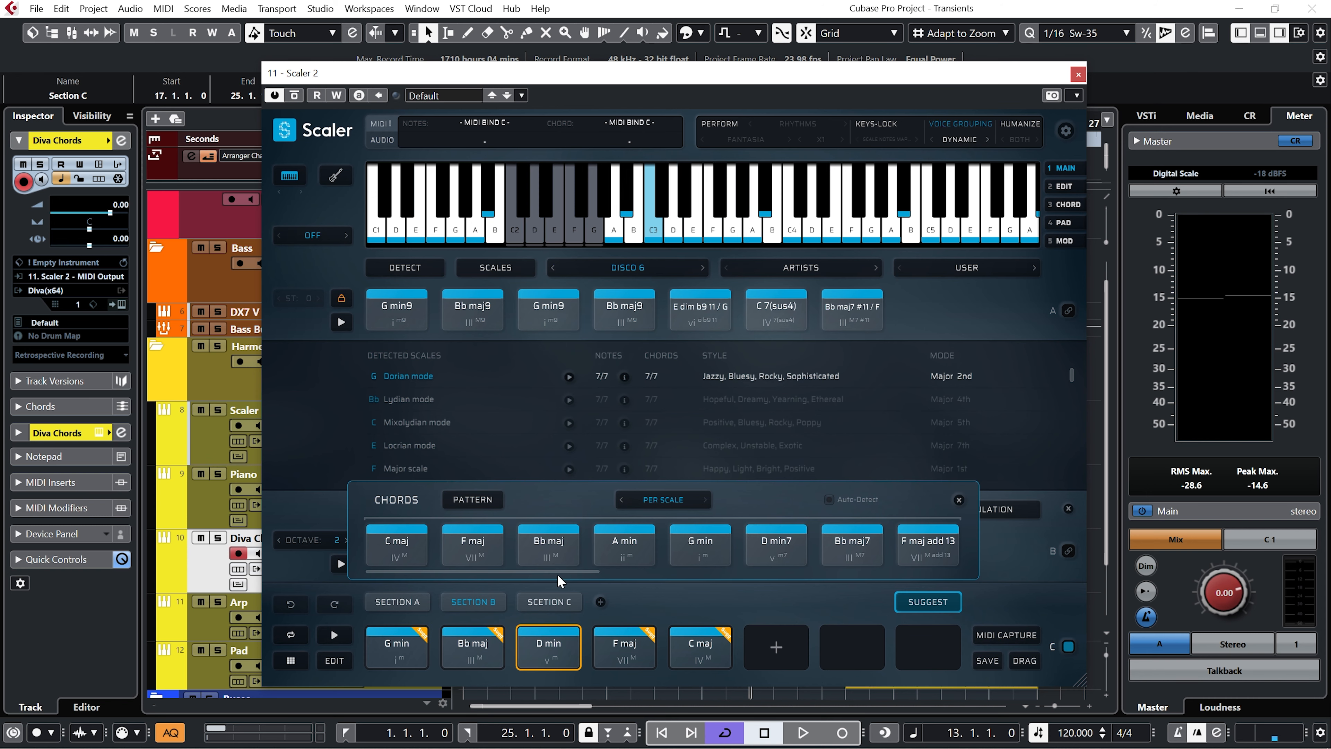
{"action": "left_click_drag", "start_coordinate": [559, 577], "coordinate": [923, 575]}
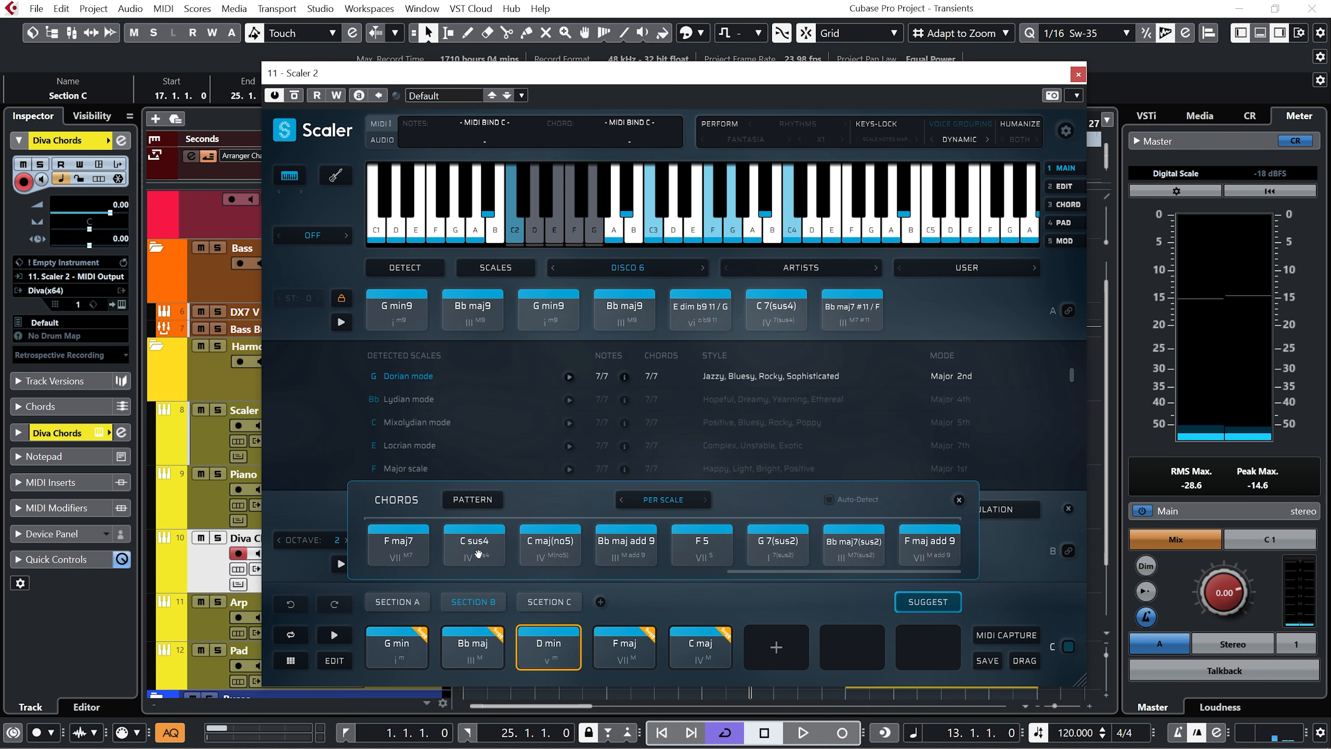
{"action": "left_click", "coordinate": [500, 559]}
{"action": "left_click_drag", "start_coordinate": [500, 558], "coordinate": [776, 645]}
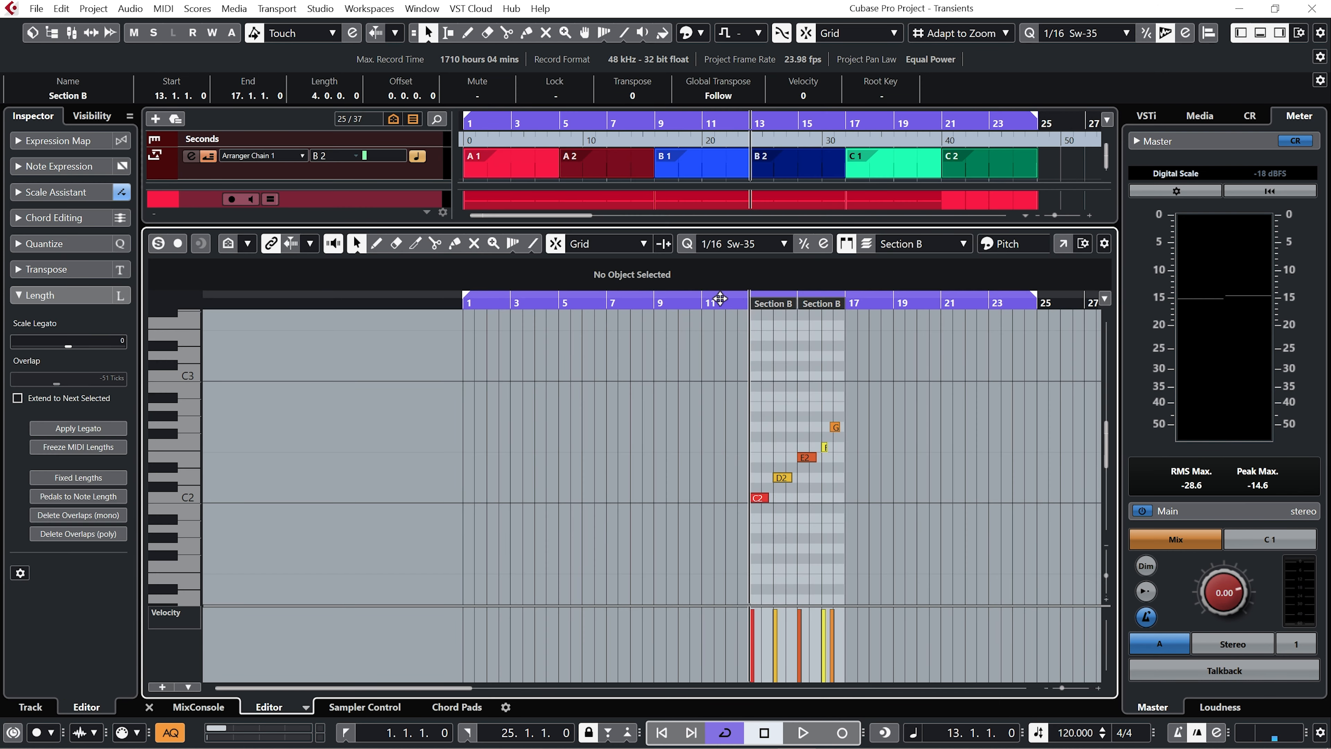
- Replace the last two notes of the Section B part at bar 13 with one long A2 note and play the chain from B 2
{"action": "left_click_drag", "start_coordinate": [728, 299], "coordinate": [741, 321]}
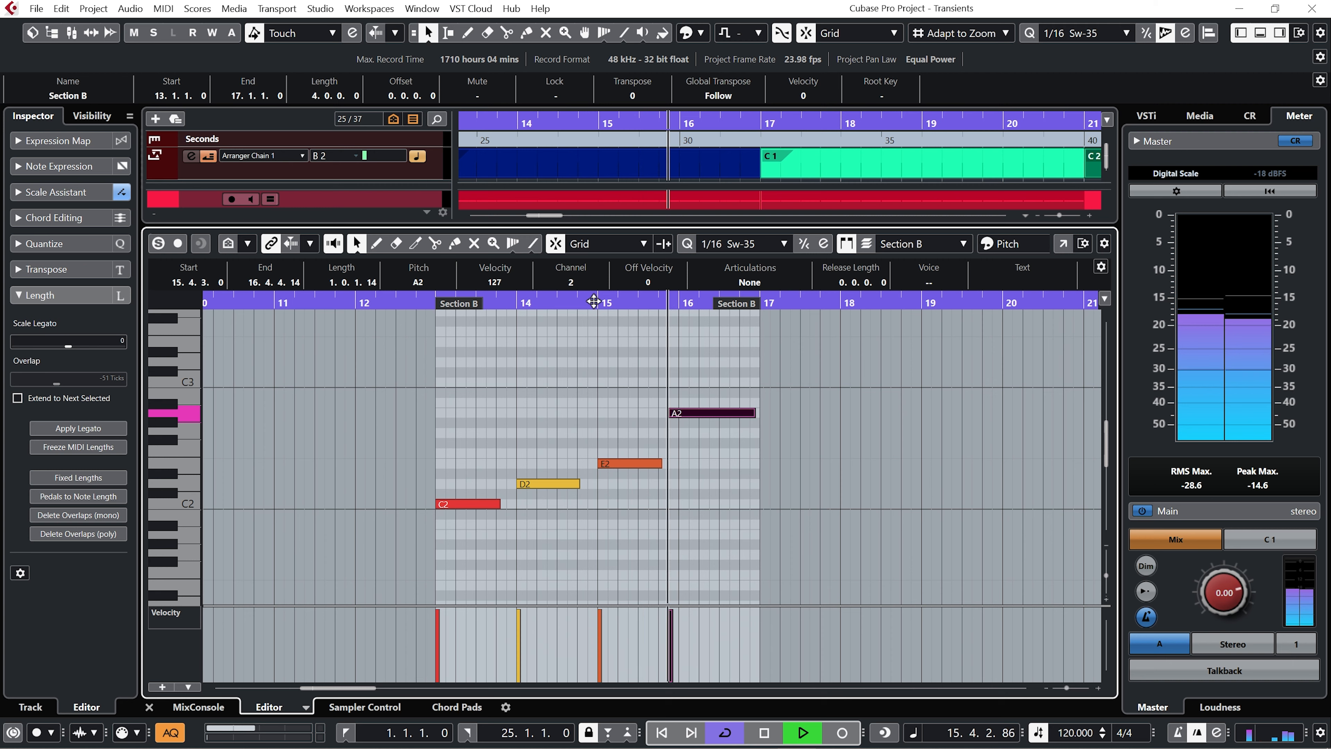
{"action": "key", "text": "space"}
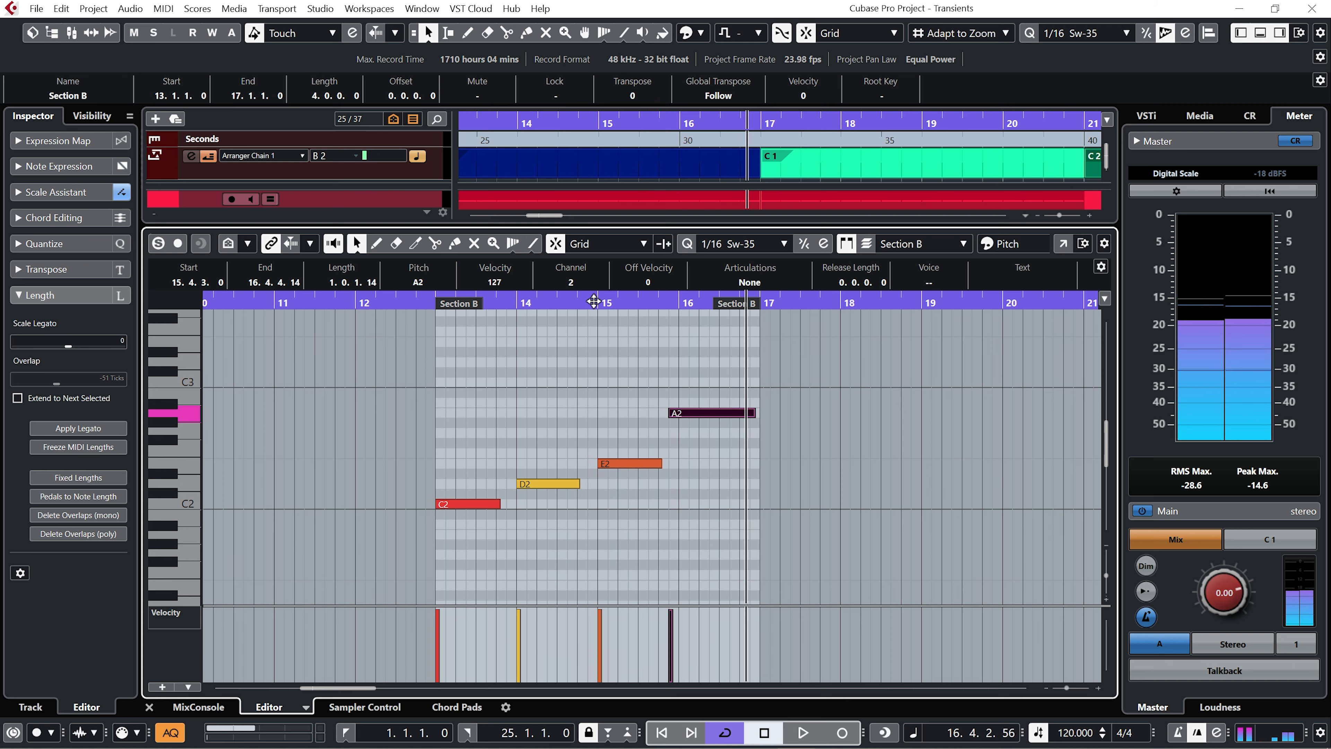
{"action": "left_click", "coordinate": [428, 168]}
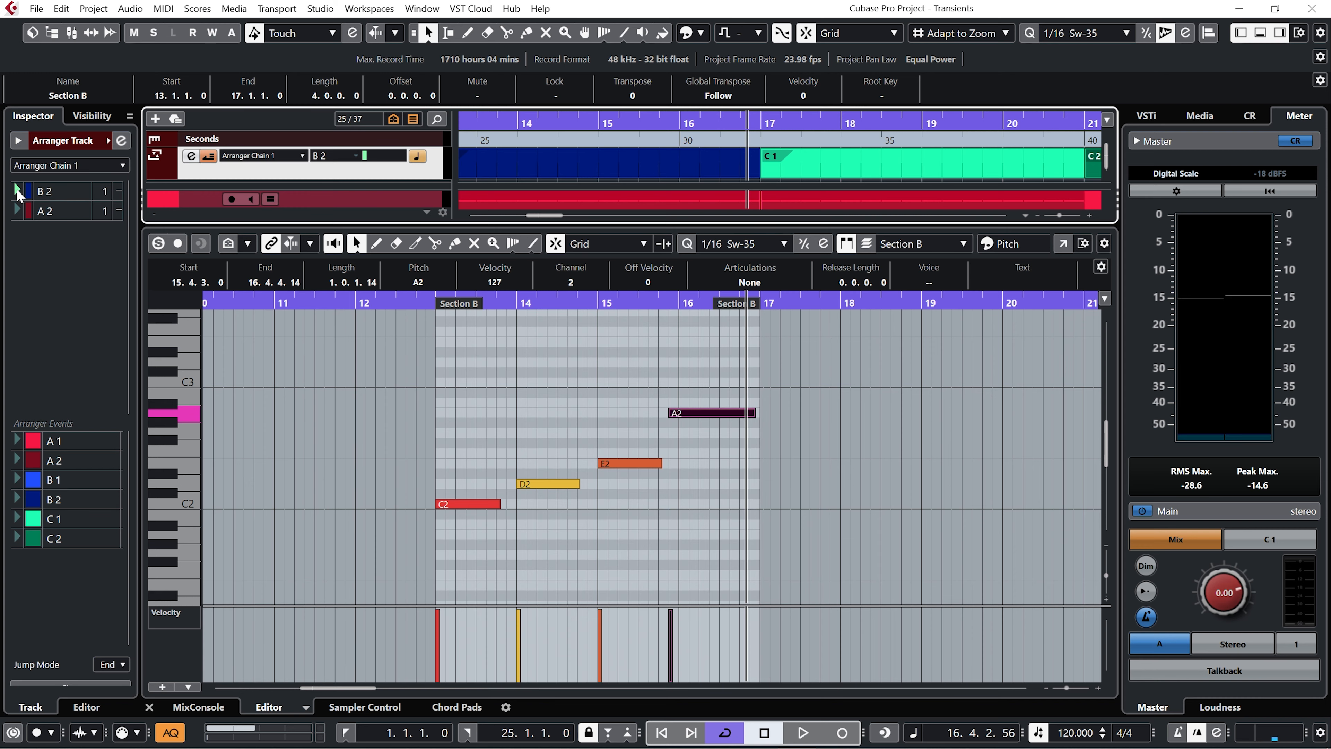
{"action": "left_click", "coordinate": [20, 195]}
{"action": "key", "text": "space"}
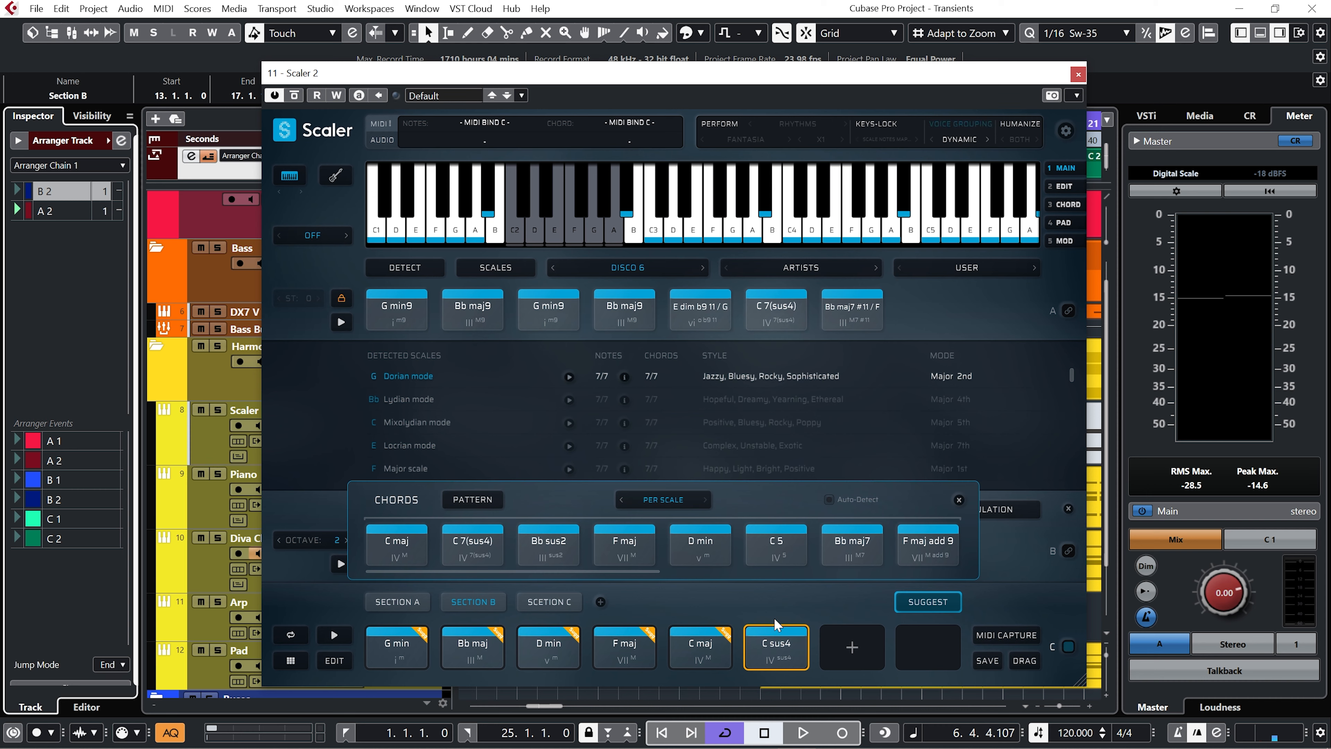
- Compare the Section A and Section B chord sets in Scaler 2
{"action": "left_click", "coordinate": [417, 600]}
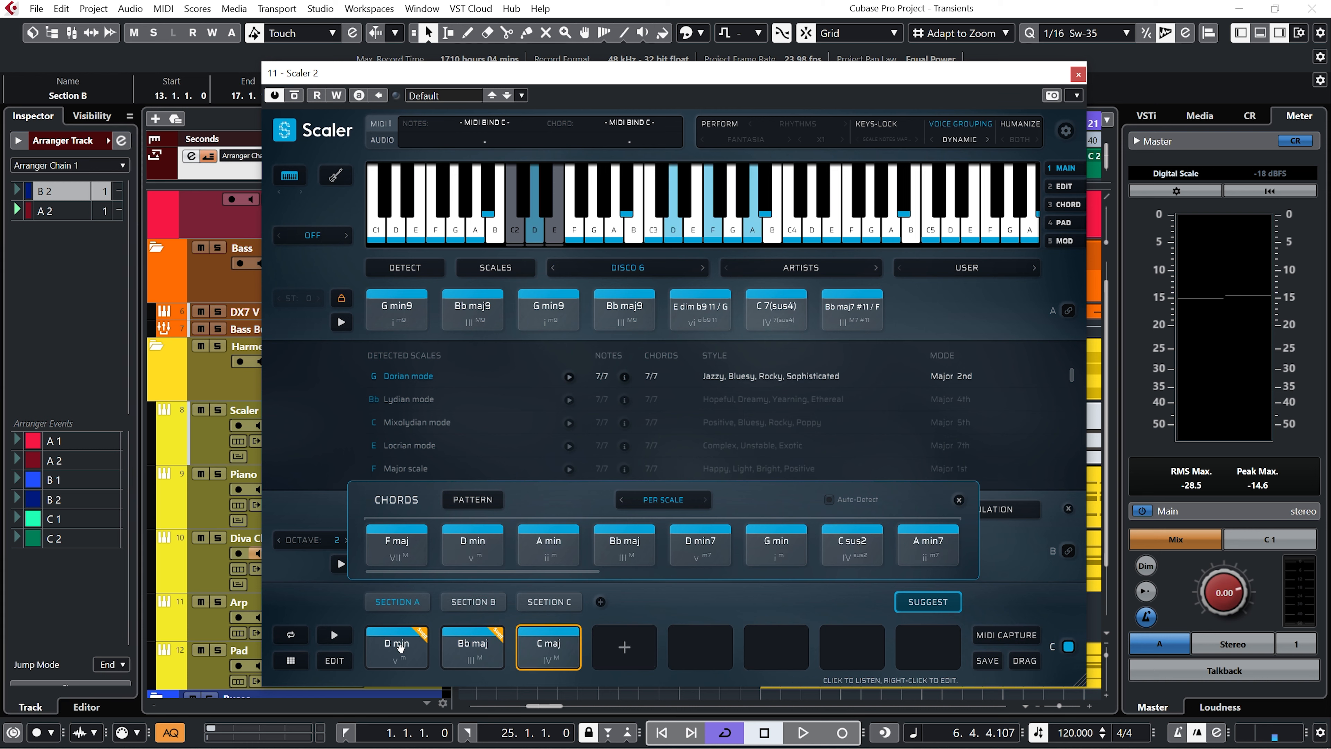
{"action": "left_click", "coordinate": [473, 601]}
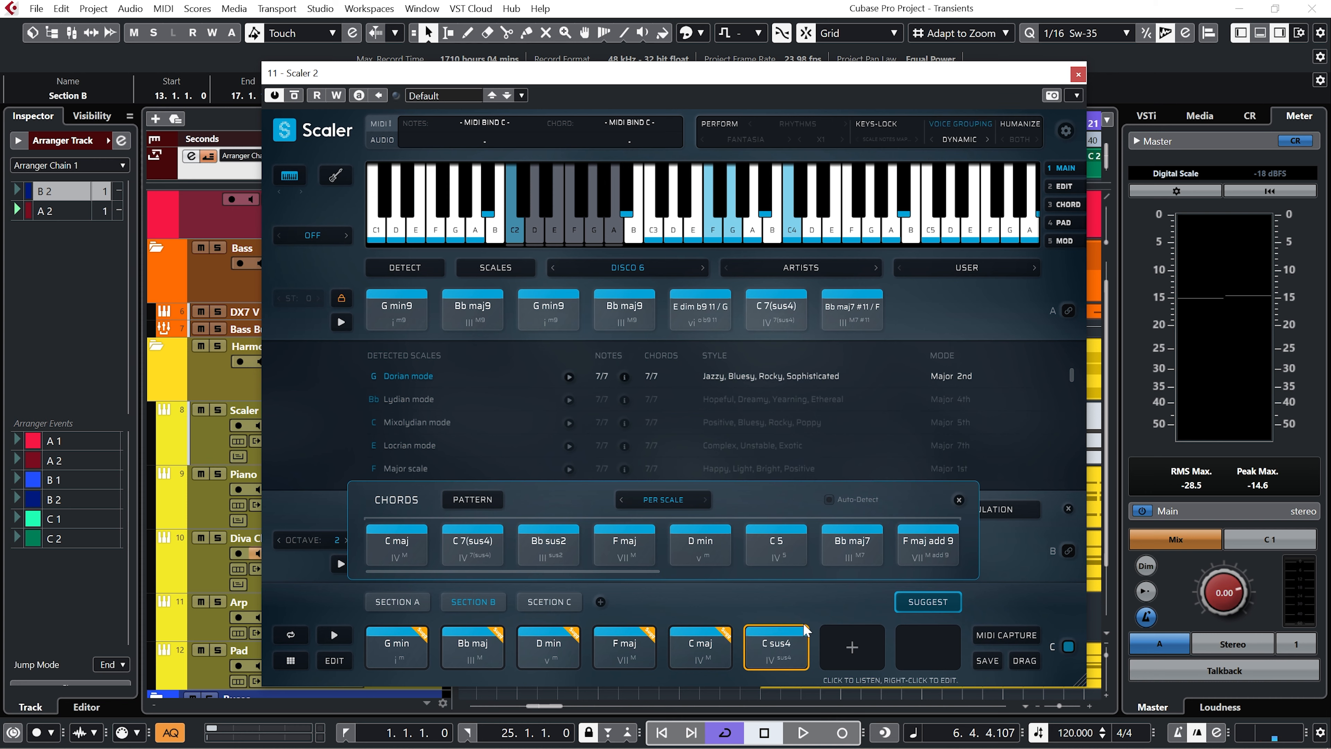
{"action": "left_click", "coordinate": [397, 601]}
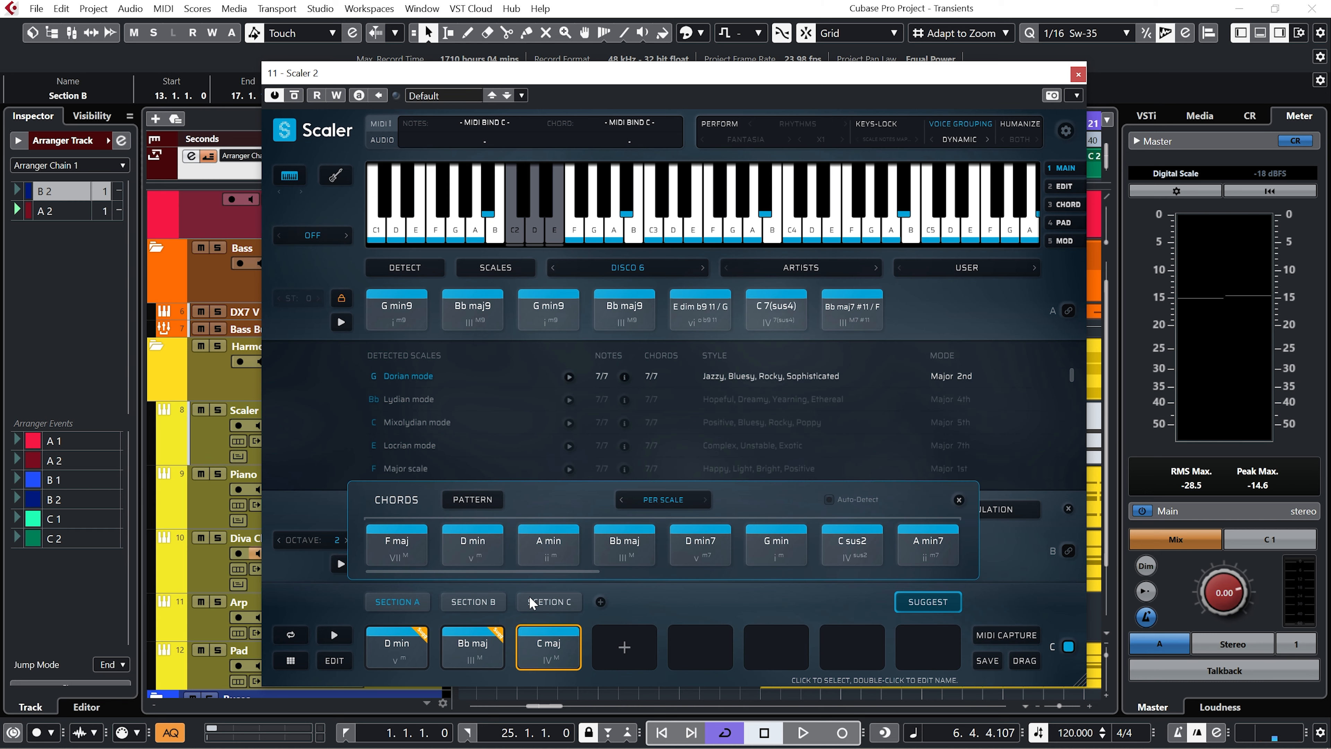
{"action": "left_click", "coordinate": [498, 604]}
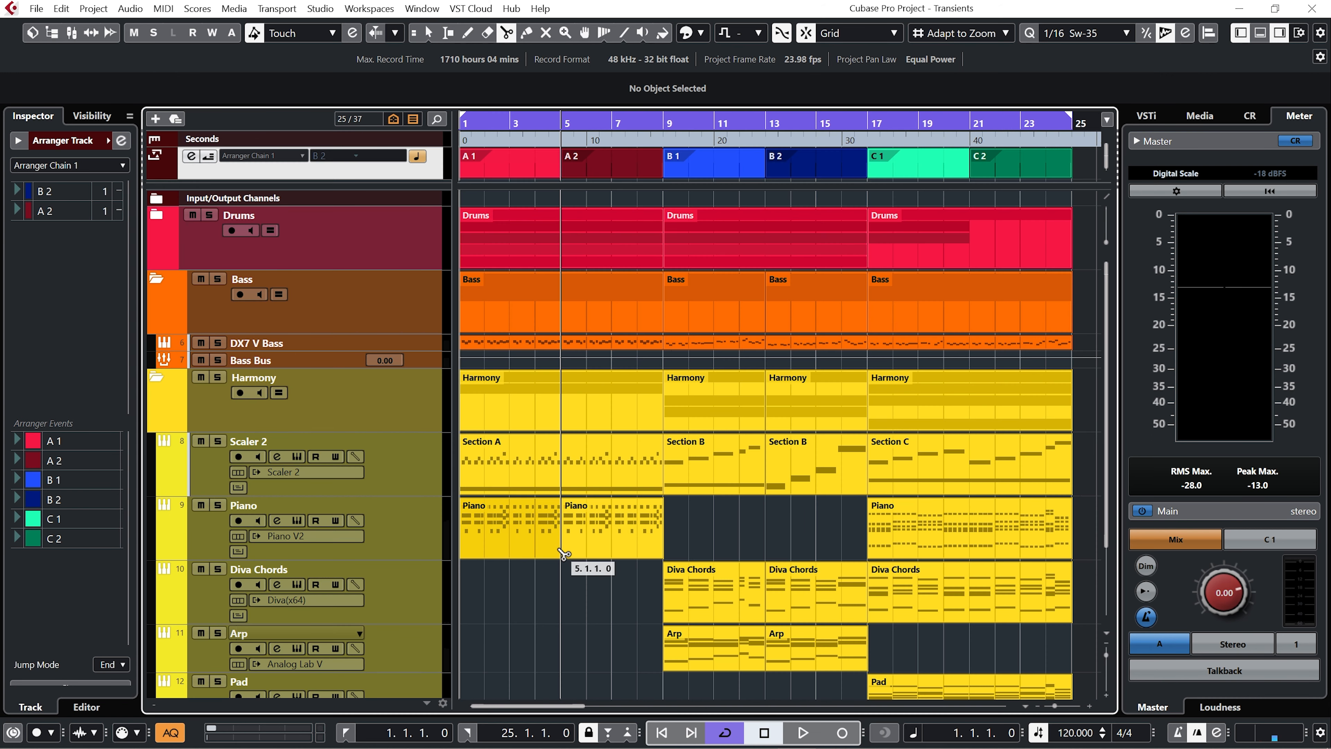
- Erase the first half of the Section A Piano event, covering bars 1 to 4
{"action": "right_click", "coordinate": [563, 553]}
{"action": "left_click", "coordinate": [584, 587]}
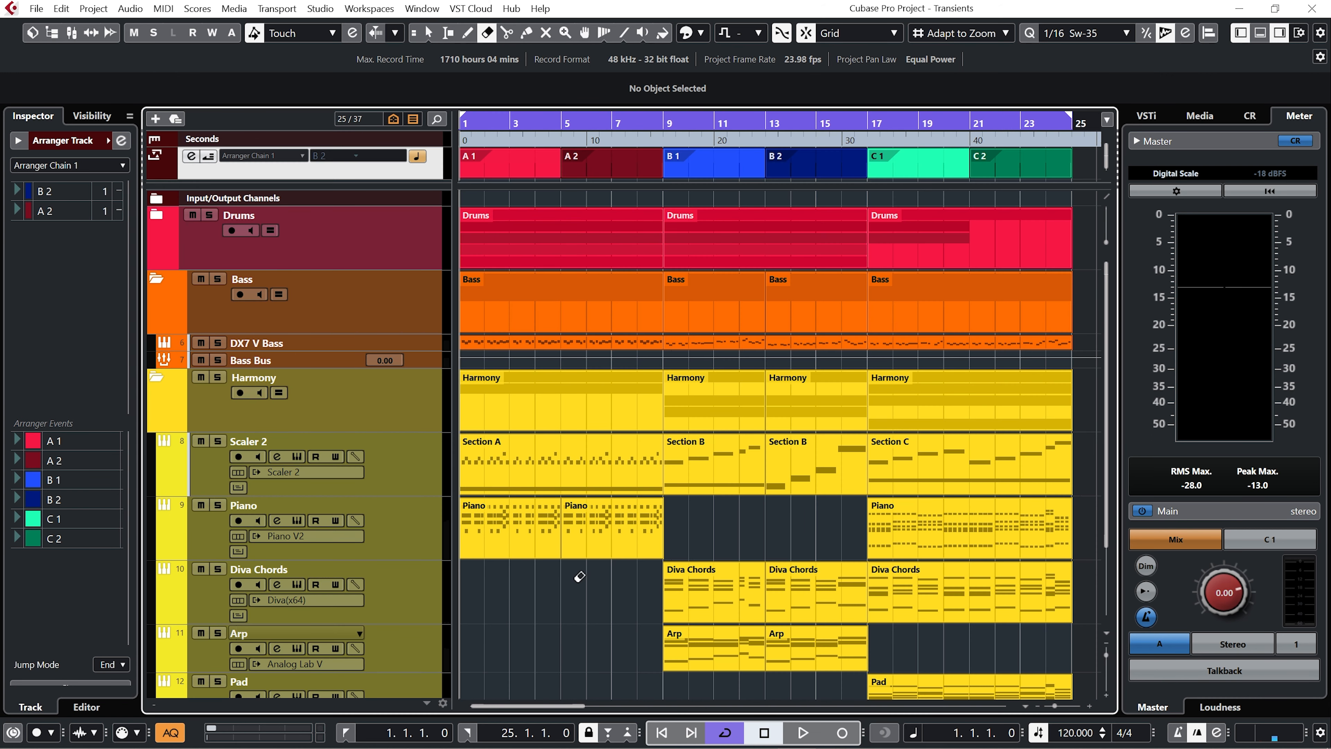
{"action": "left_click", "coordinate": [516, 543]}
{"action": "right_click", "coordinate": [515, 550]}
{"action": "left_click", "coordinate": [517, 555]}
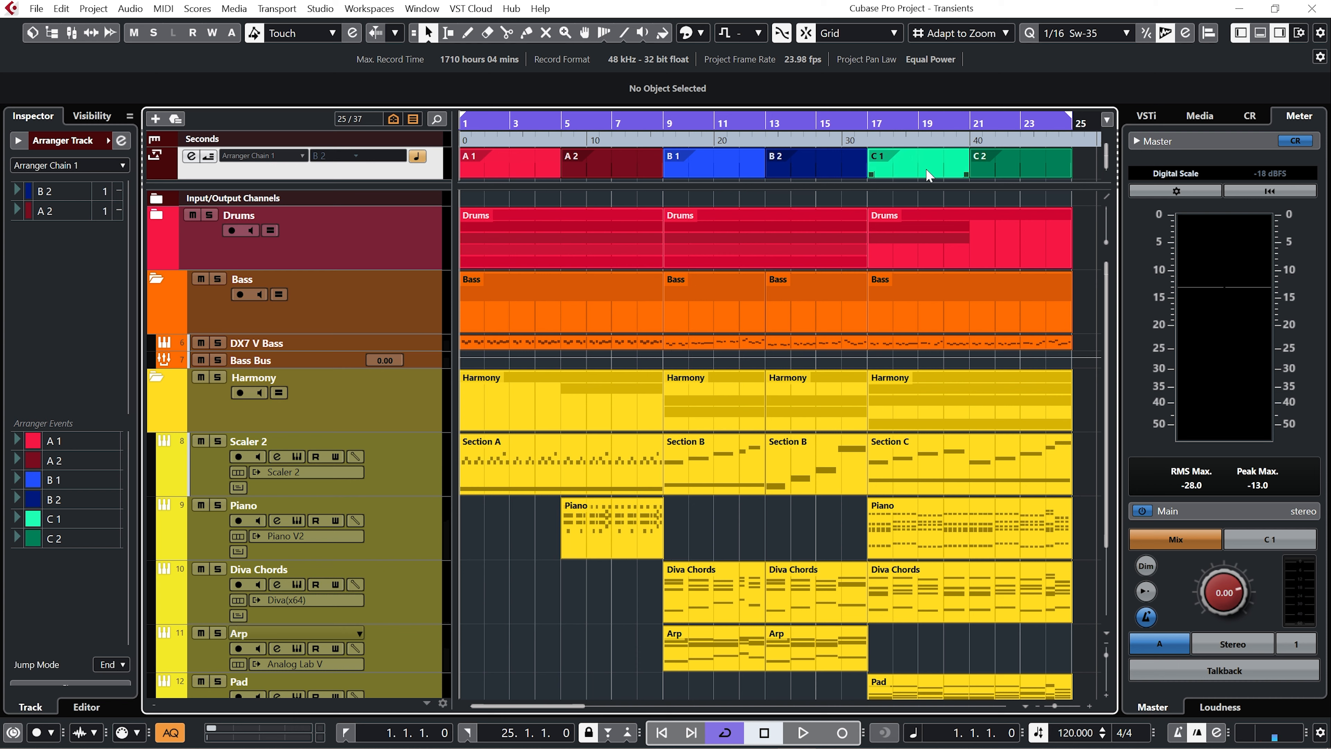
{"action": "left_click", "coordinate": [968, 535]}
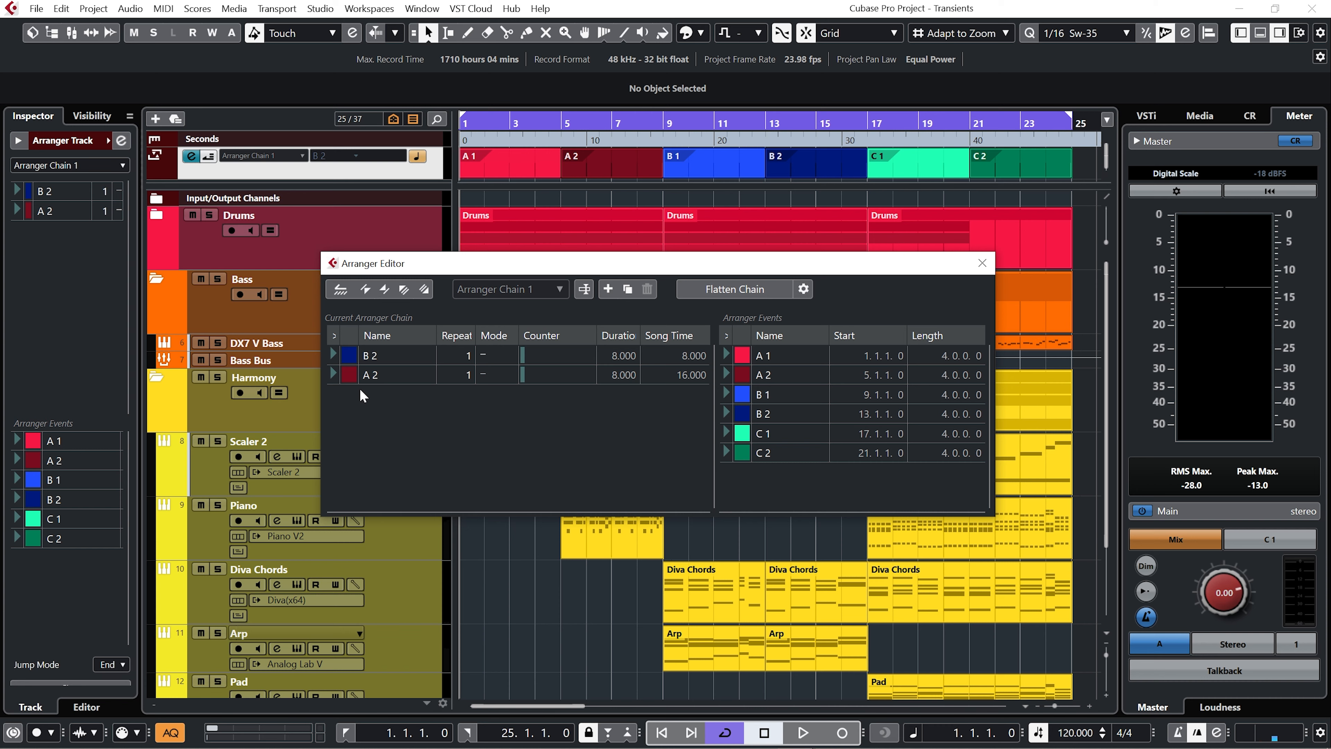
- Remove B 2 and A 2 from Arranger Chain 1
{"action": "right_click", "coordinate": [403, 361]}
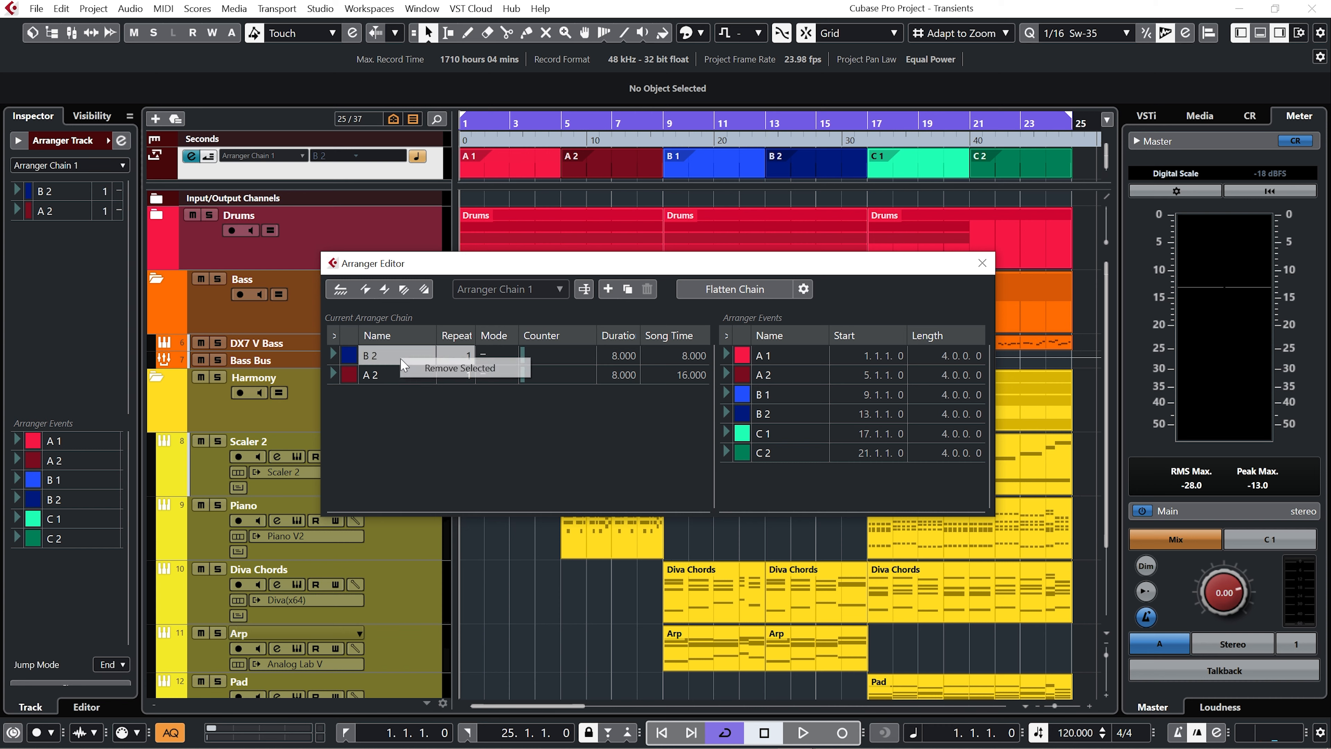
{"action": "left_click", "coordinate": [430, 369]}
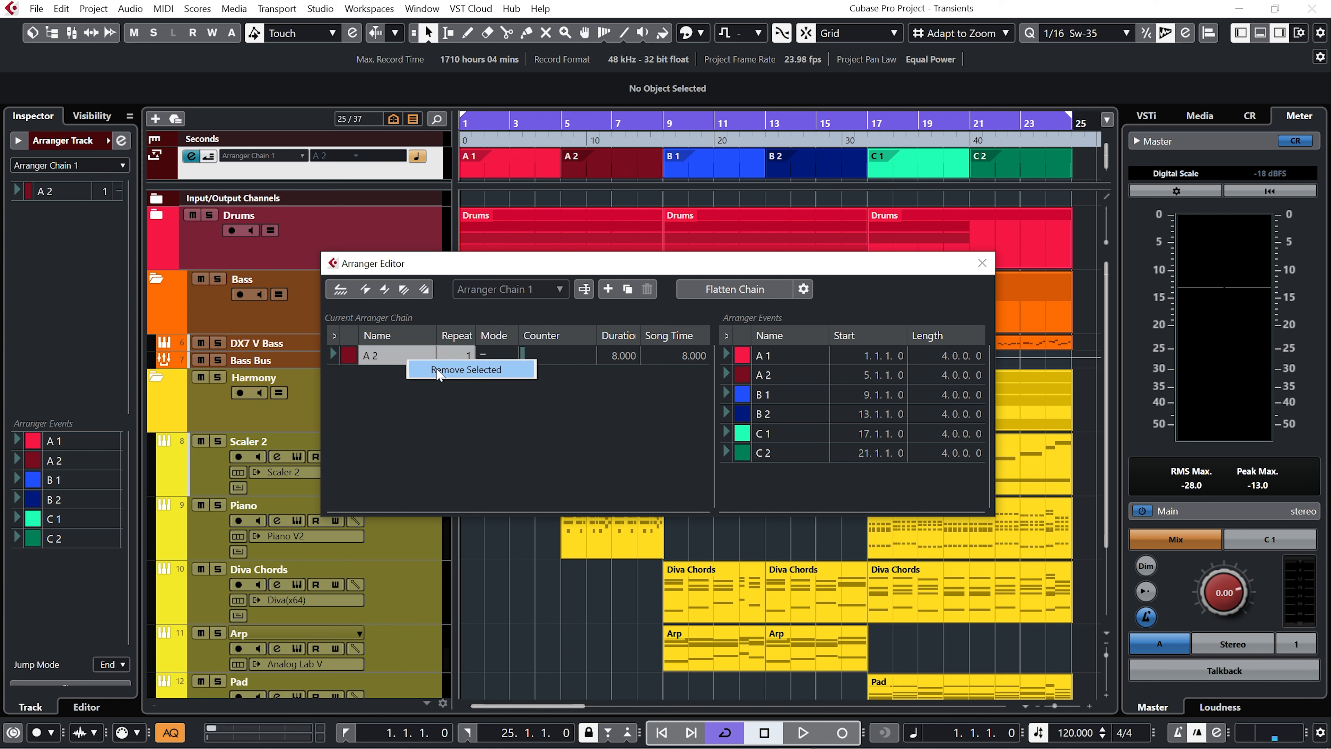
{"action": "left_click", "coordinate": [431, 368]}
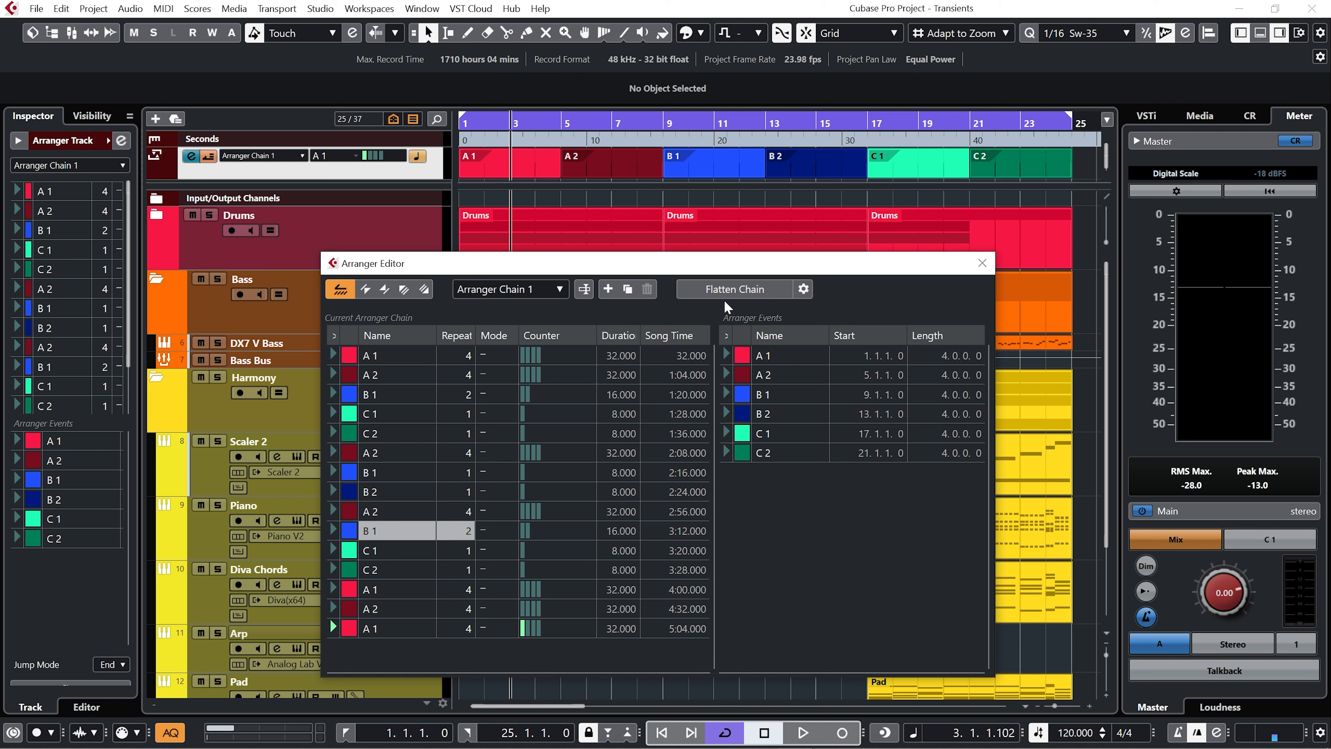
- Review the source, destination and other options for flattening Arranger Chain 1
{"action": "left_click", "coordinate": [803, 290]}
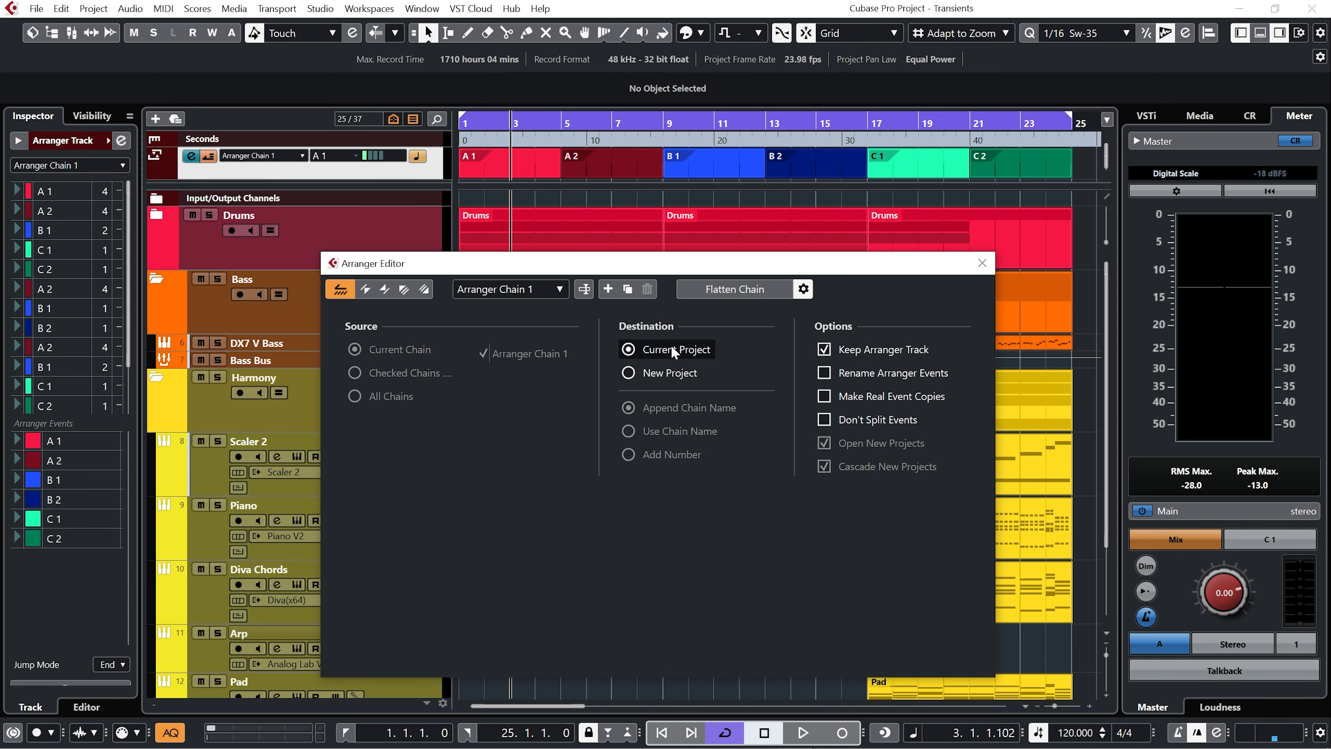
{"action": "left_click", "coordinate": [805, 293]}
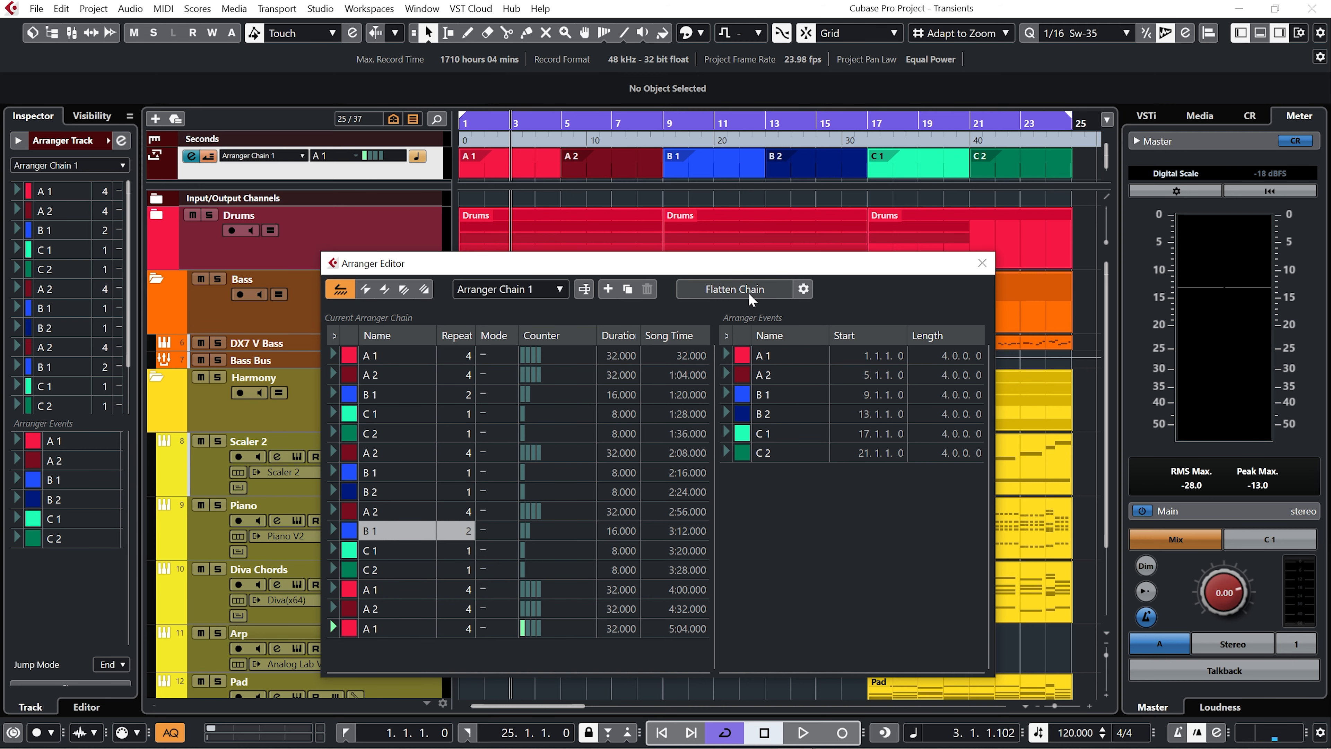
- Flatten Arranger Chain 1 into the project and close the Arranger Editor
{"action": "left_click", "coordinate": [734, 289]}
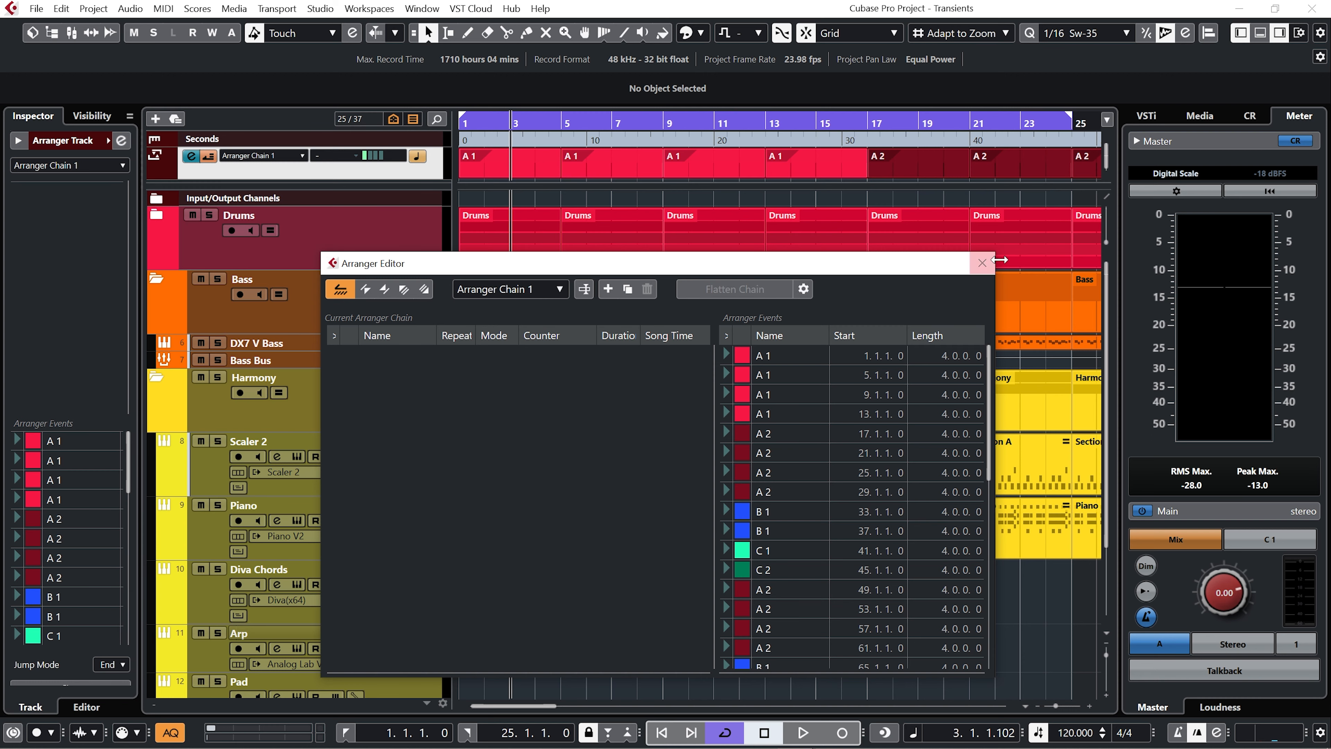
{"action": "left_click", "coordinate": [982, 263]}
{"action": "key", "text": "shift+f"}
{"action": "left_click_drag", "start_coordinate": [1106, 654], "coordinate": [1105, 653]}
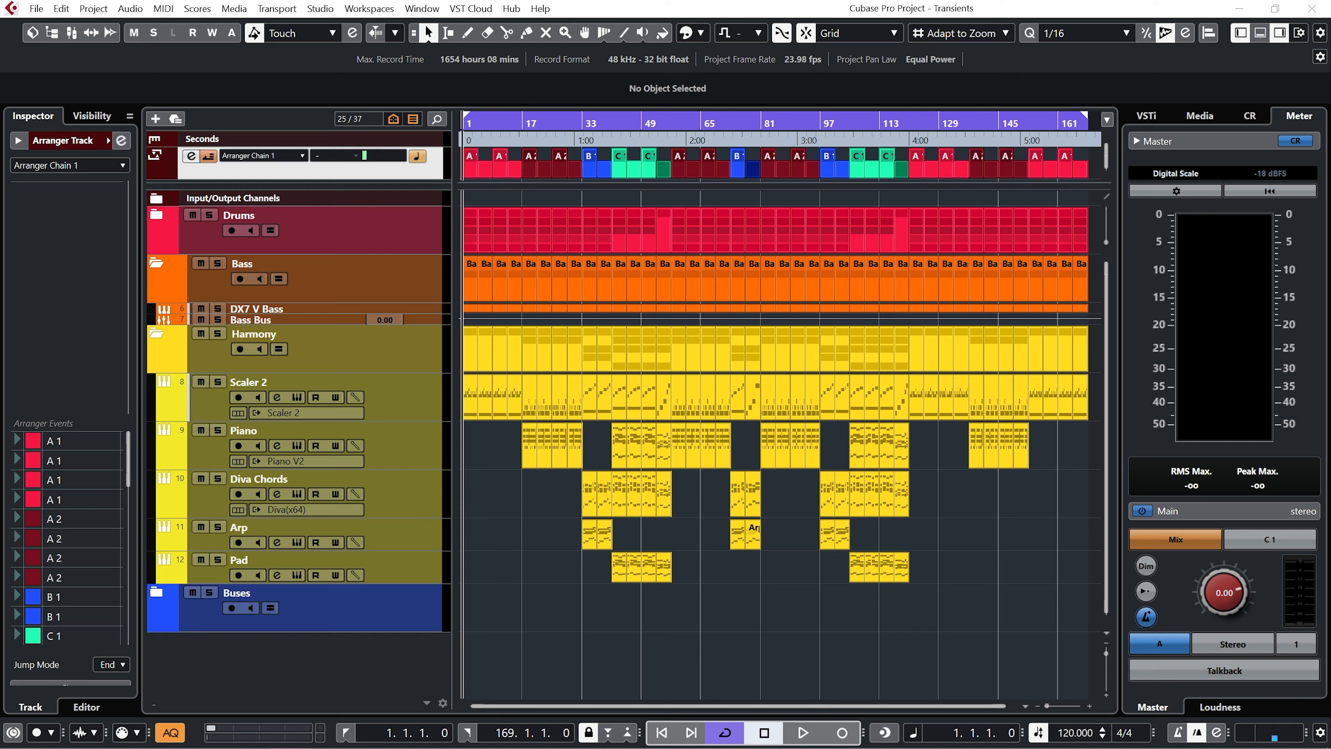
- Add a Generic Remote device in Studio Setup
{"action": "left_click", "coordinate": [324, 10]}
{"action": "left_click", "coordinate": [325, 15]}
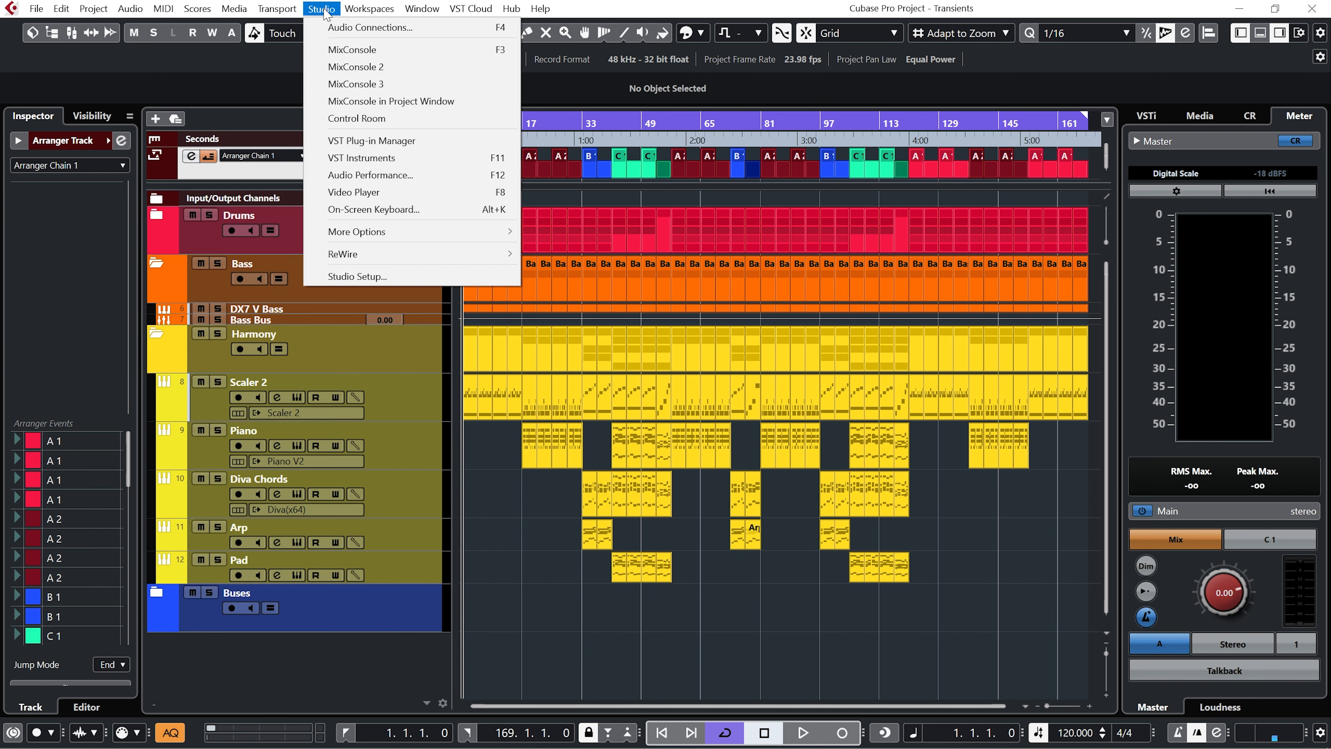
{"action": "left_click", "coordinate": [363, 274]}
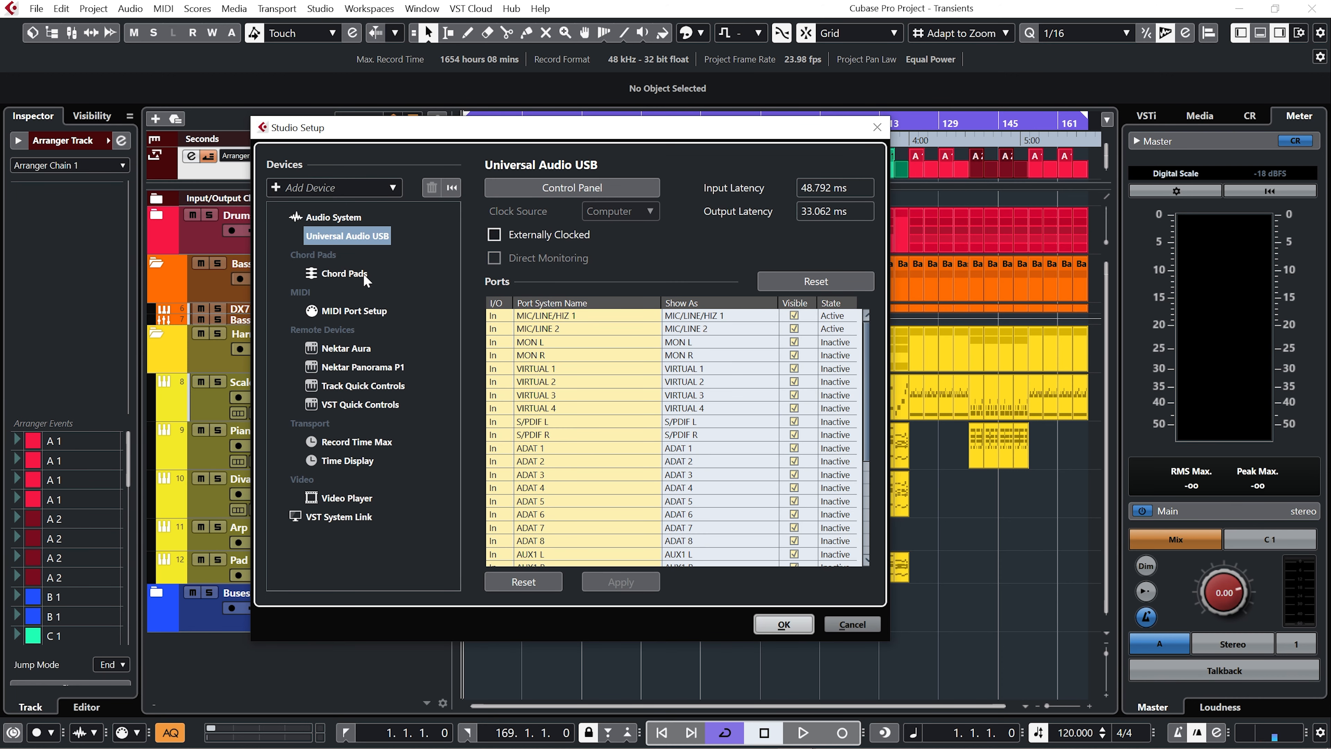
{"action": "left_click", "coordinate": [348, 333]}
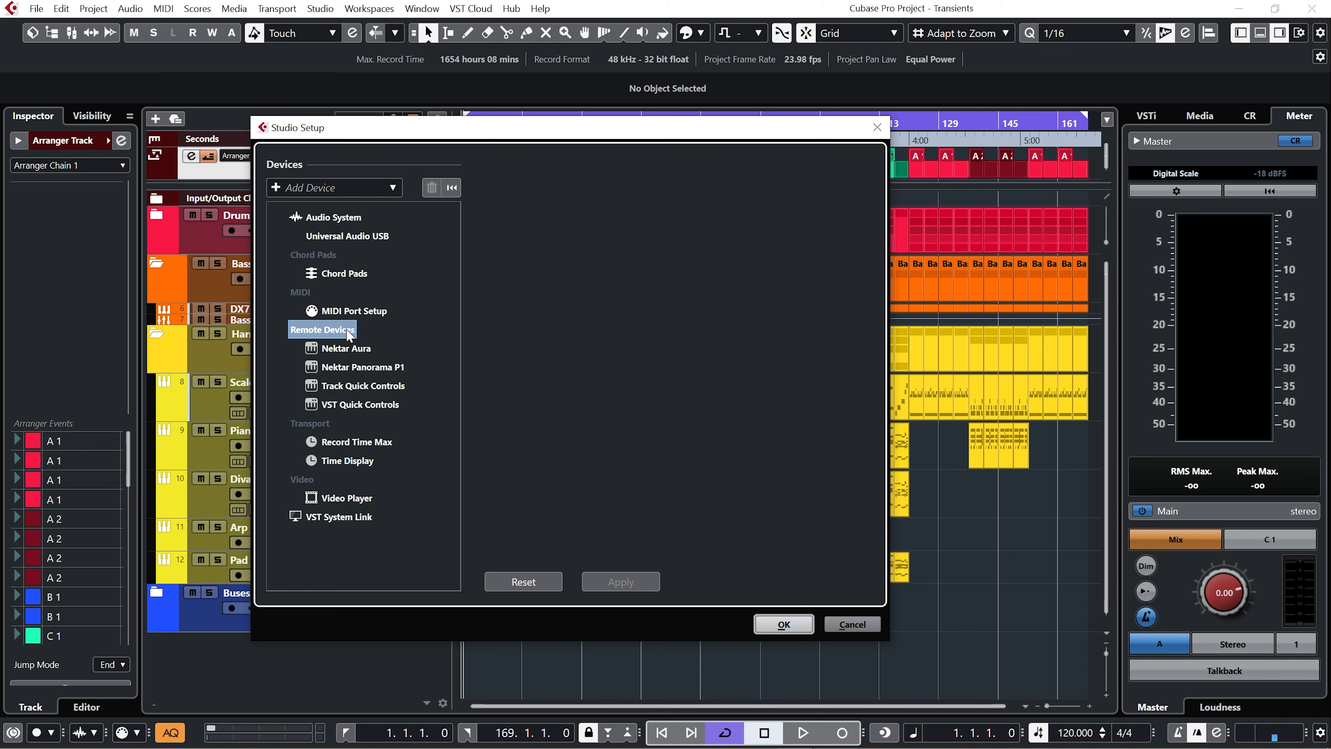
{"action": "left_click", "coordinate": [278, 188]}
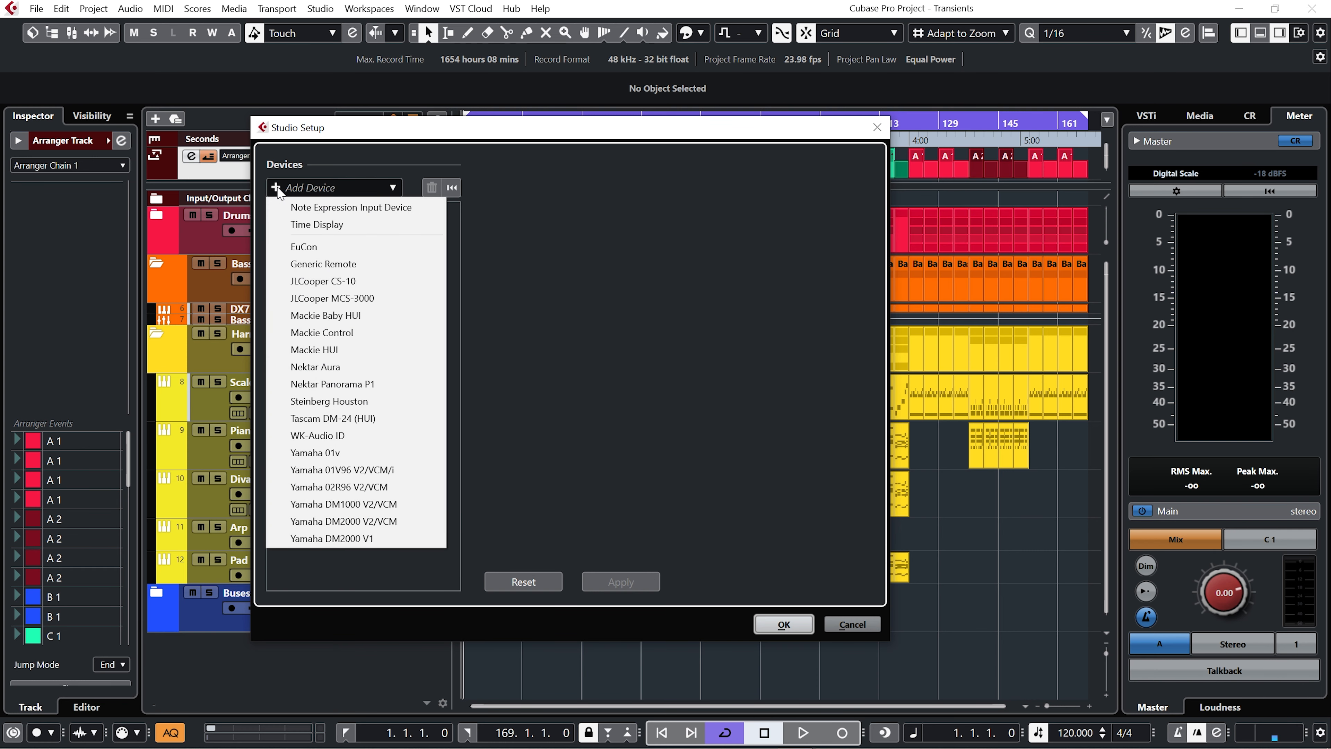
{"action": "left_click", "coordinate": [323, 264]}
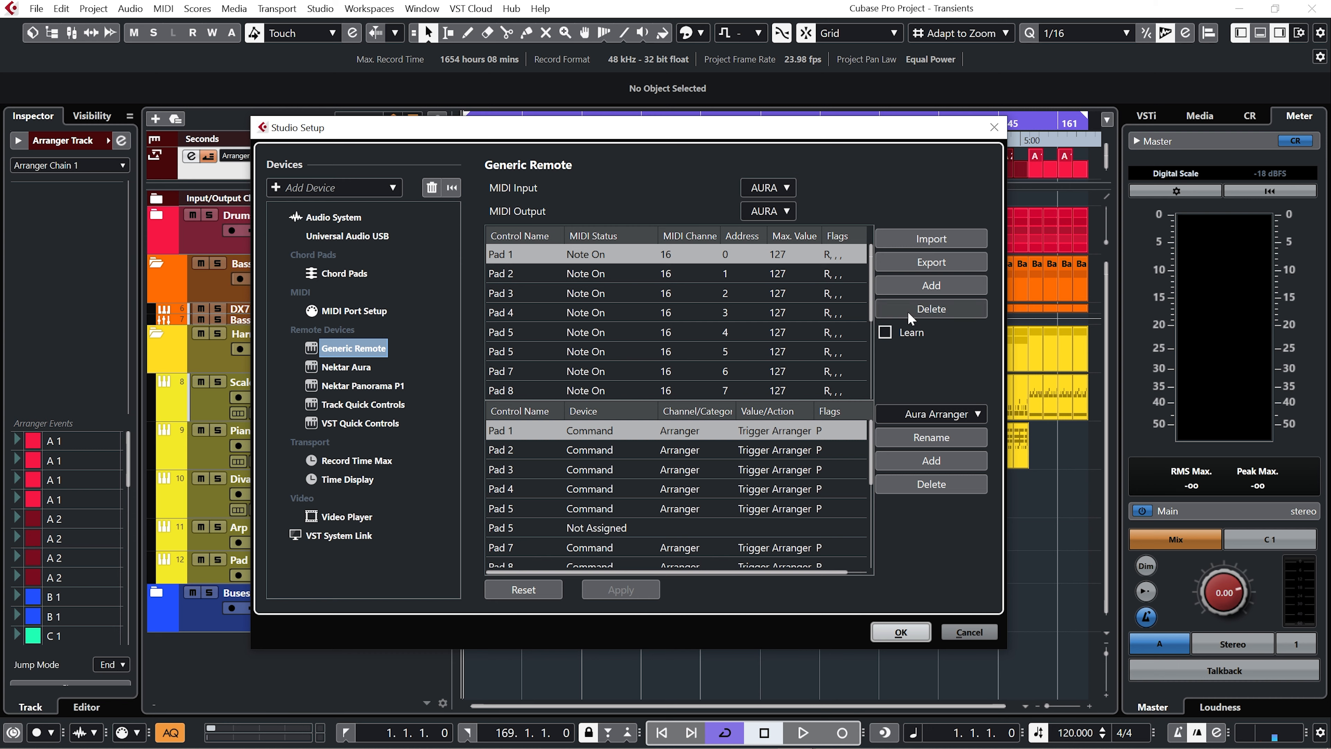
- Delete all the existing pad controls from the Generic Remote's Aura Arranger bank
{"action": "left_click", "coordinate": [931, 308]}
{"action": "left_click", "coordinate": [931, 308]}
{"action": "left_click", "coordinate": [931, 308]}
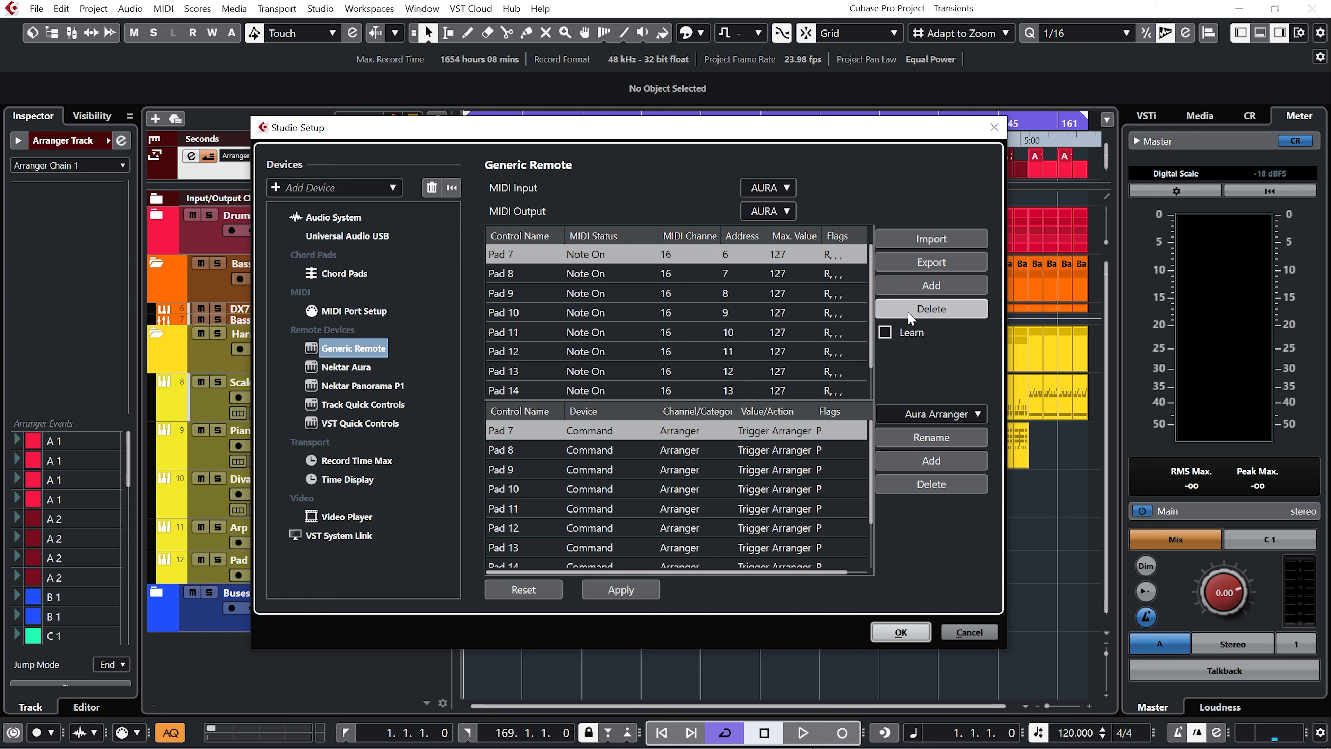
{"action": "left_click", "coordinate": [931, 308]}
{"action": "left_click", "coordinate": [907, 312]}
{"action": "left_click", "coordinate": [907, 312]}
{"action": "left_click", "coordinate": [908, 312]}
{"action": "left_click", "coordinate": [907, 312]}
{"action": "left_click", "coordinate": [907, 312]}
{"action": "left_click", "coordinate": [907, 312]}
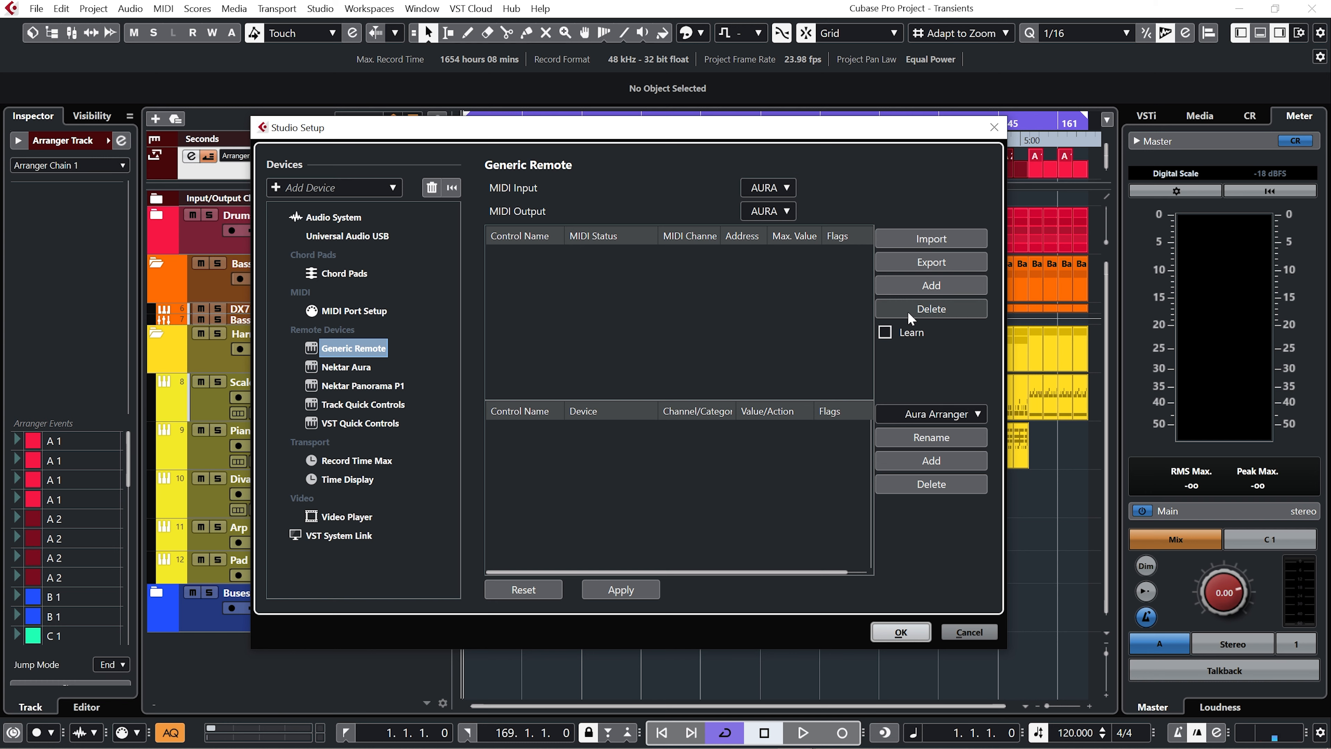
- Add a control to the Generic Remote, enable Learn for its MIDI message, and name it Pad 1
{"action": "left_click", "coordinate": [918, 289]}
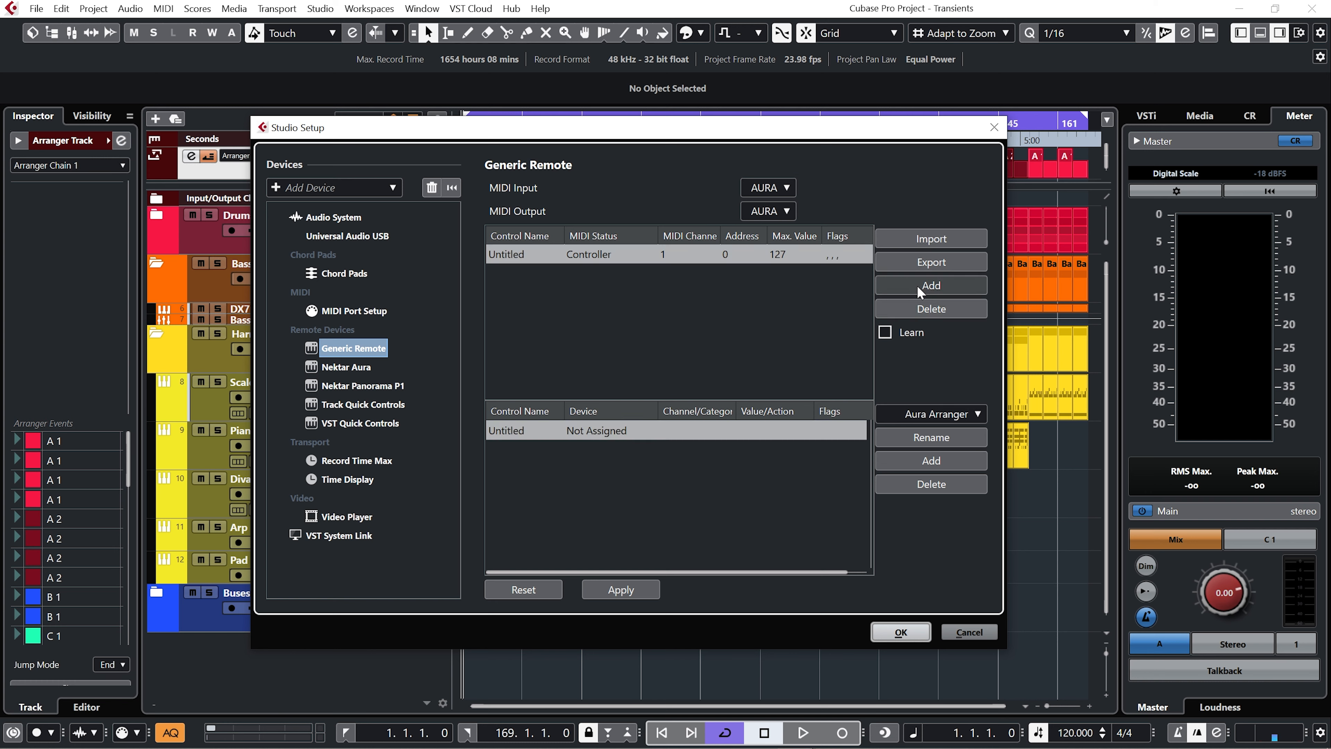
{"action": "left_click", "coordinate": [884, 332]}
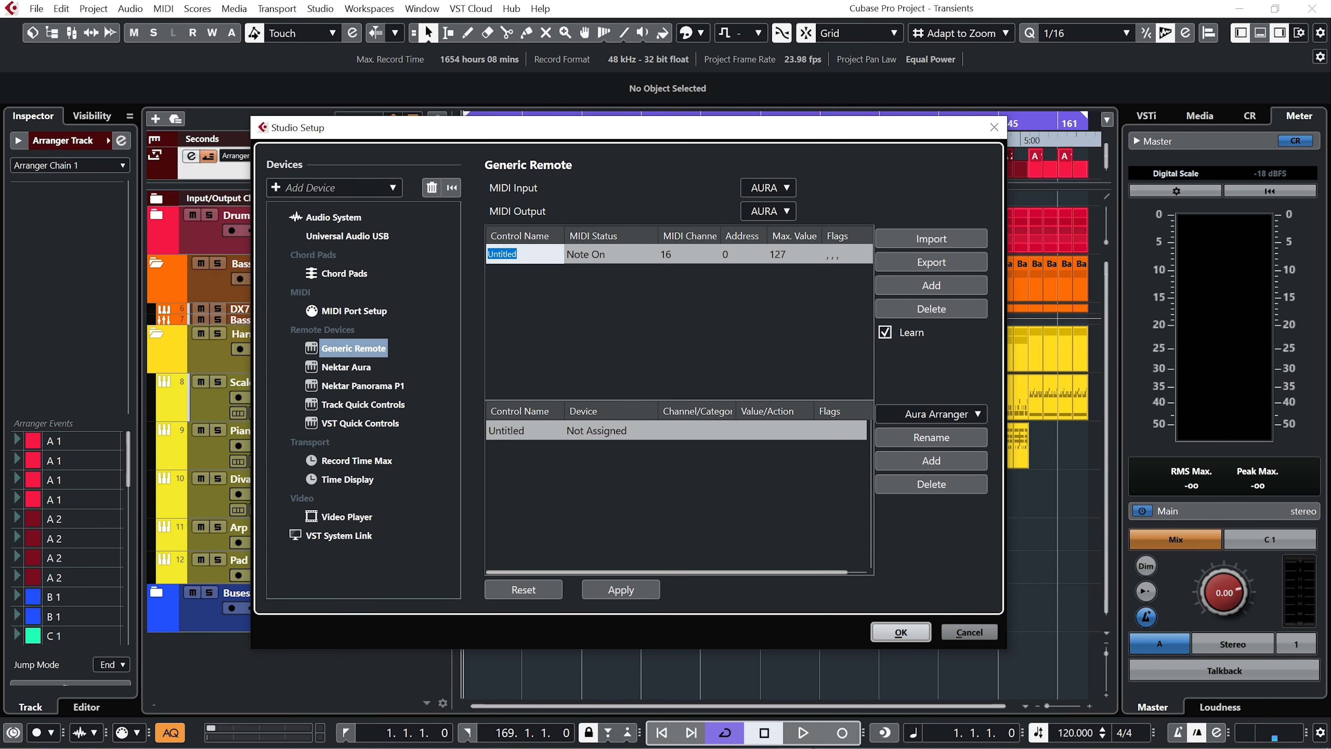
{"action": "type", "text": "Pad 1"}
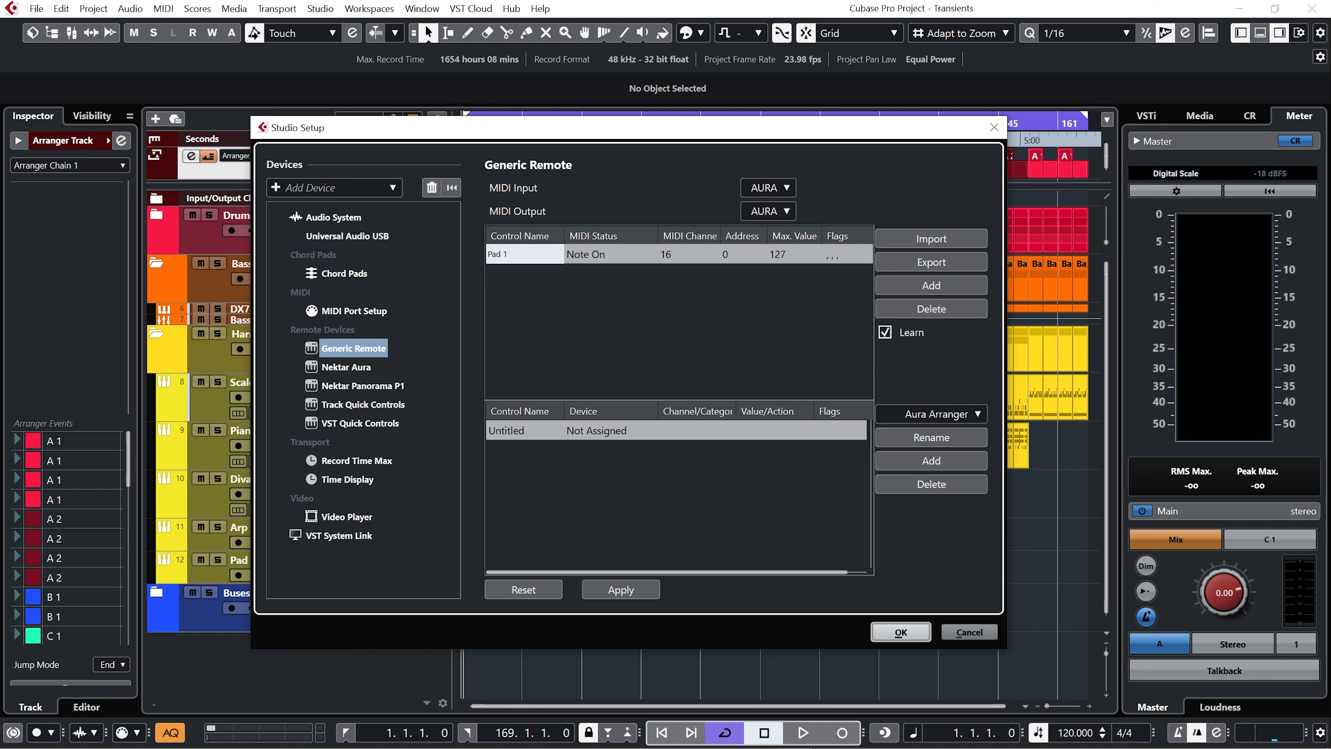
{"action": "key", "text": "Return"}
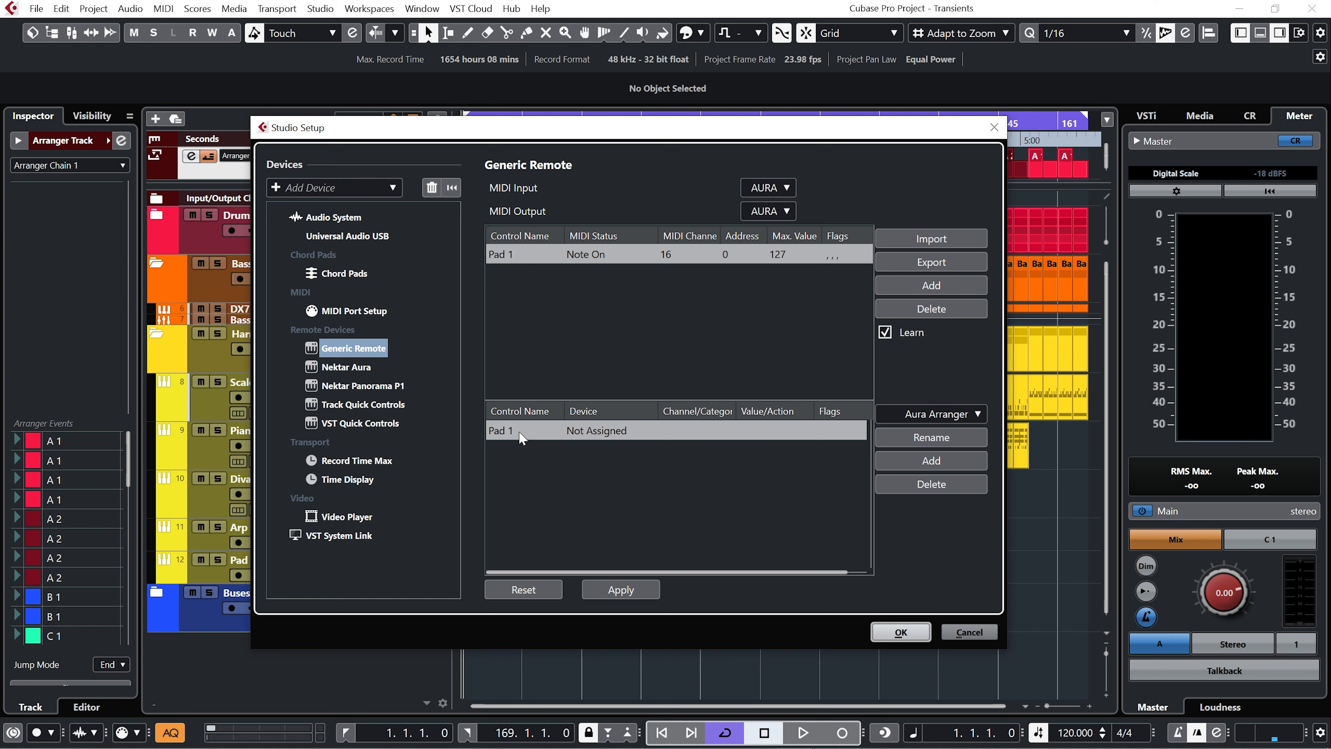
- Assign Pad 1 to the Arranger command Trigger Arranger Event 1 and Pad 2 to Trigger Arranger Event 2
{"action": "left_click", "coordinate": [610, 432]}
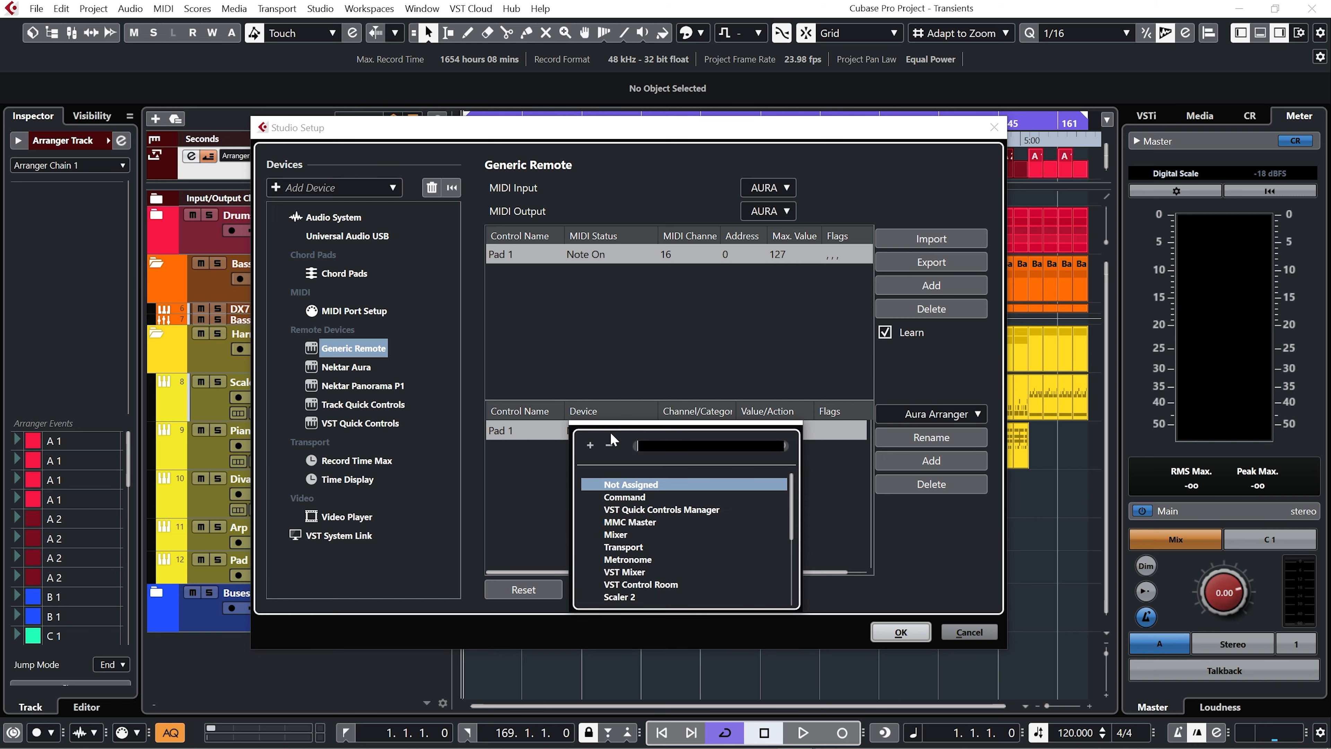
{"action": "left_click", "coordinate": [638, 499]}
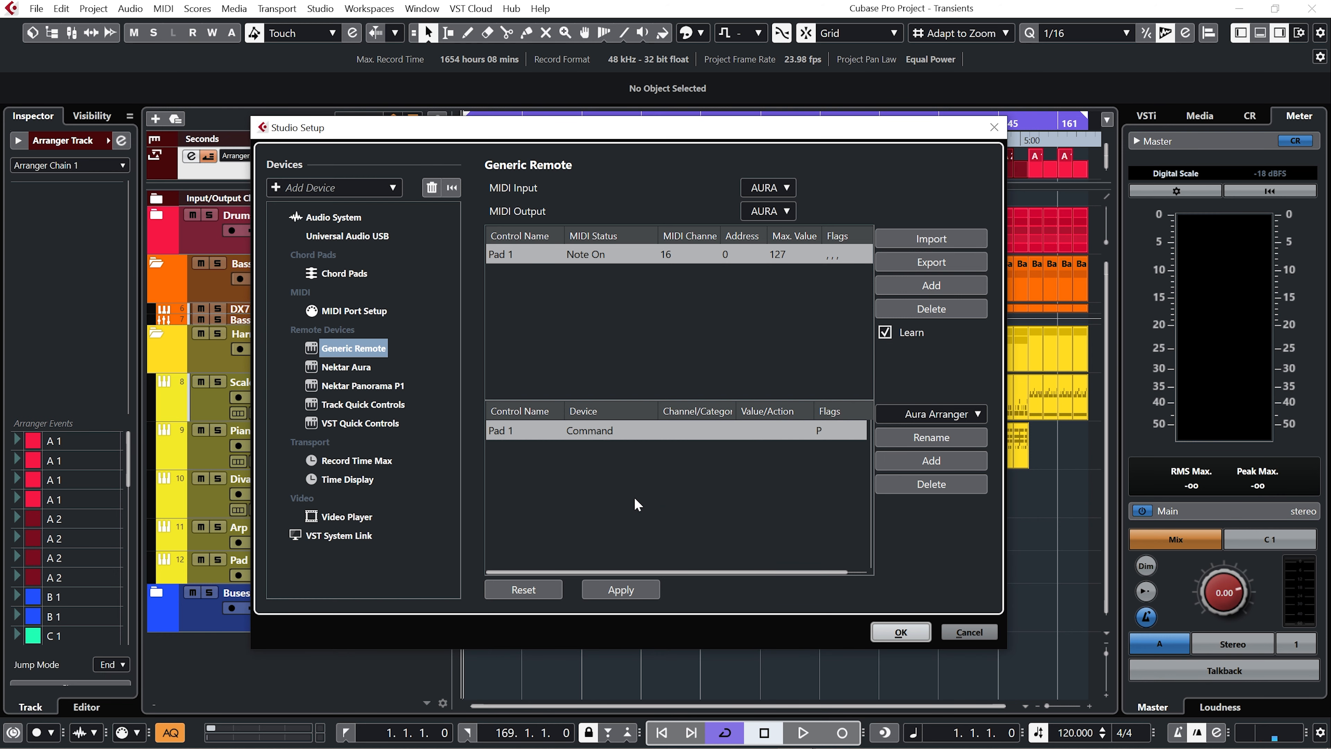
{"action": "left_click", "coordinate": [696, 433]}
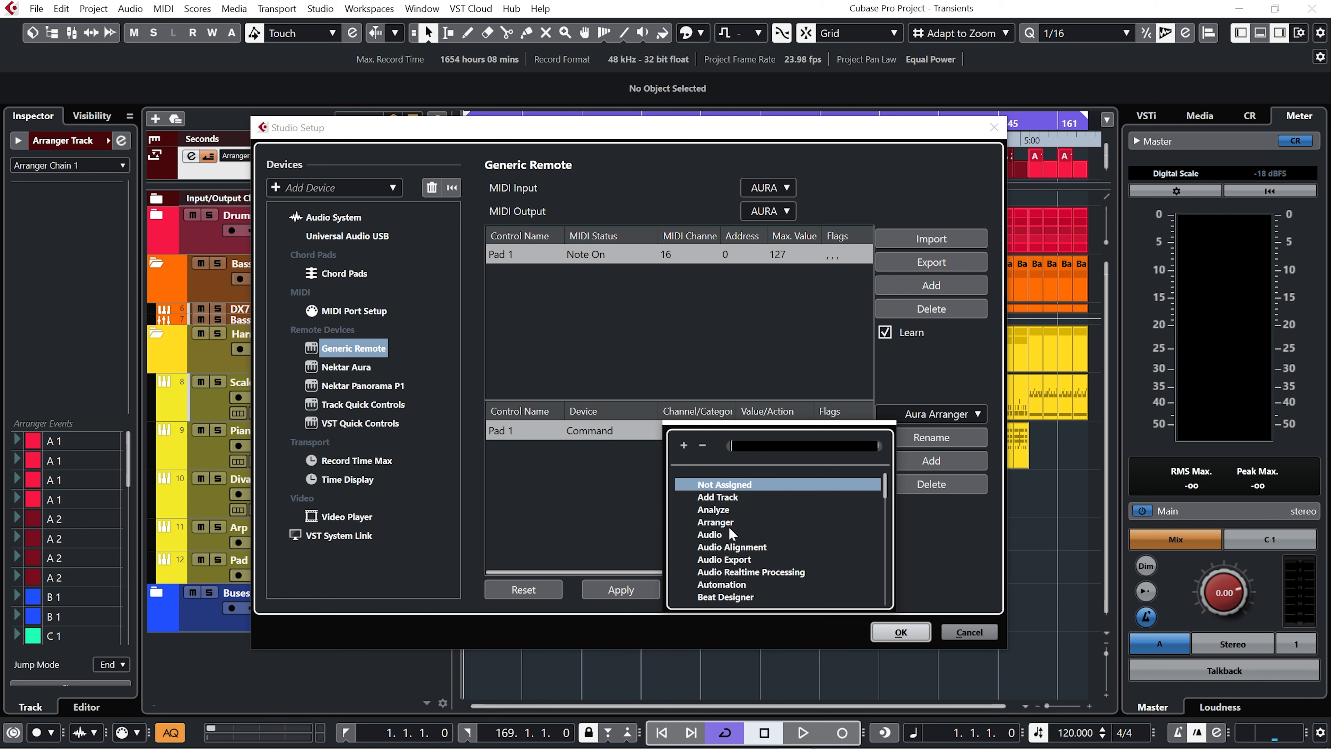
{"action": "left_click", "coordinate": [716, 522]}
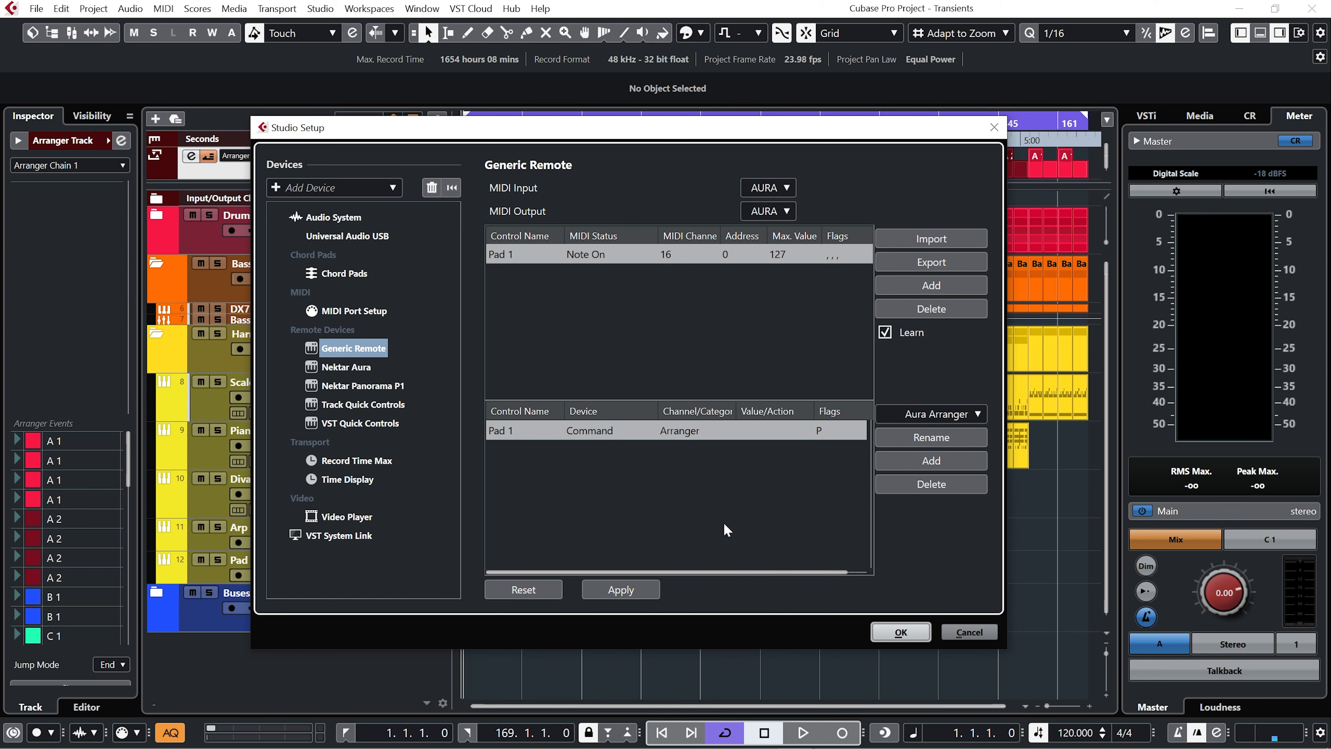
{"action": "left_click", "coordinate": [768, 438]}
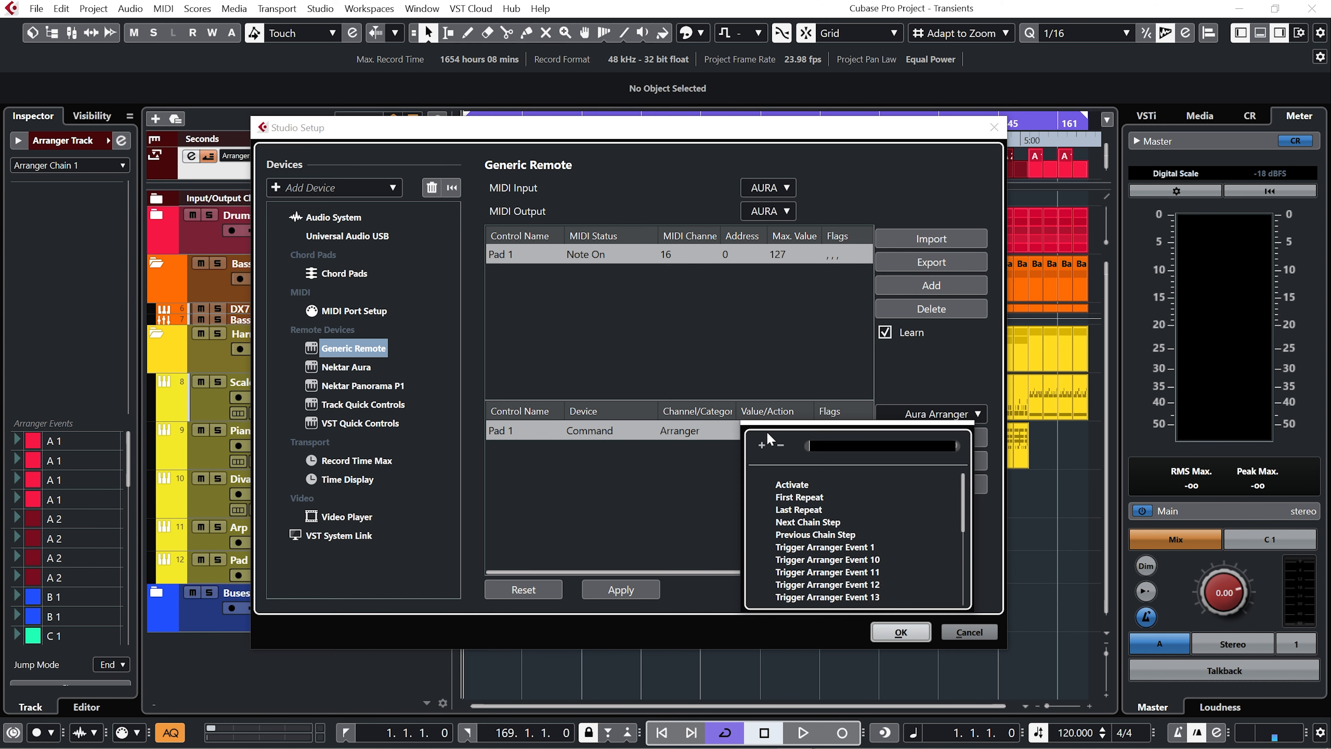
{"action": "left_click", "coordinate": [829, 546]}
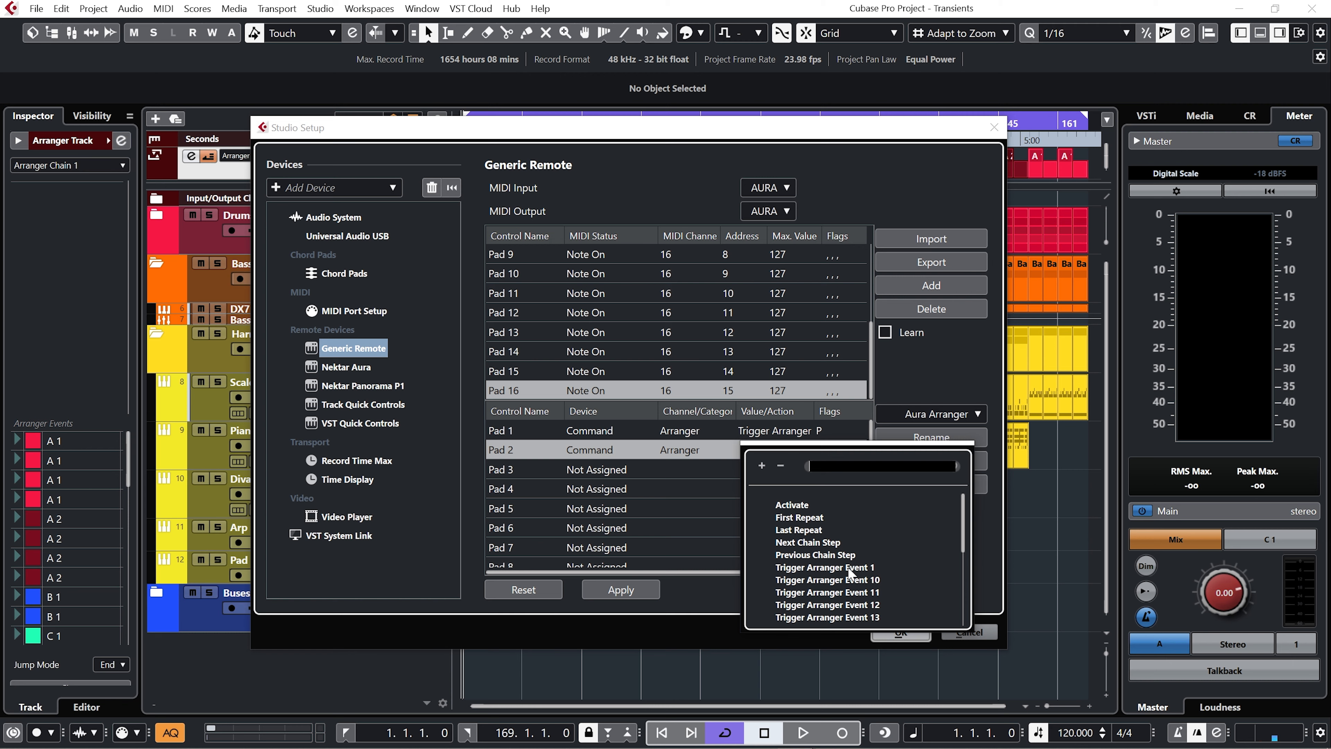
{"action": "scroll", "coordinate": [849, 556], "scroll_direction": "down", "scroll_amount": 5}
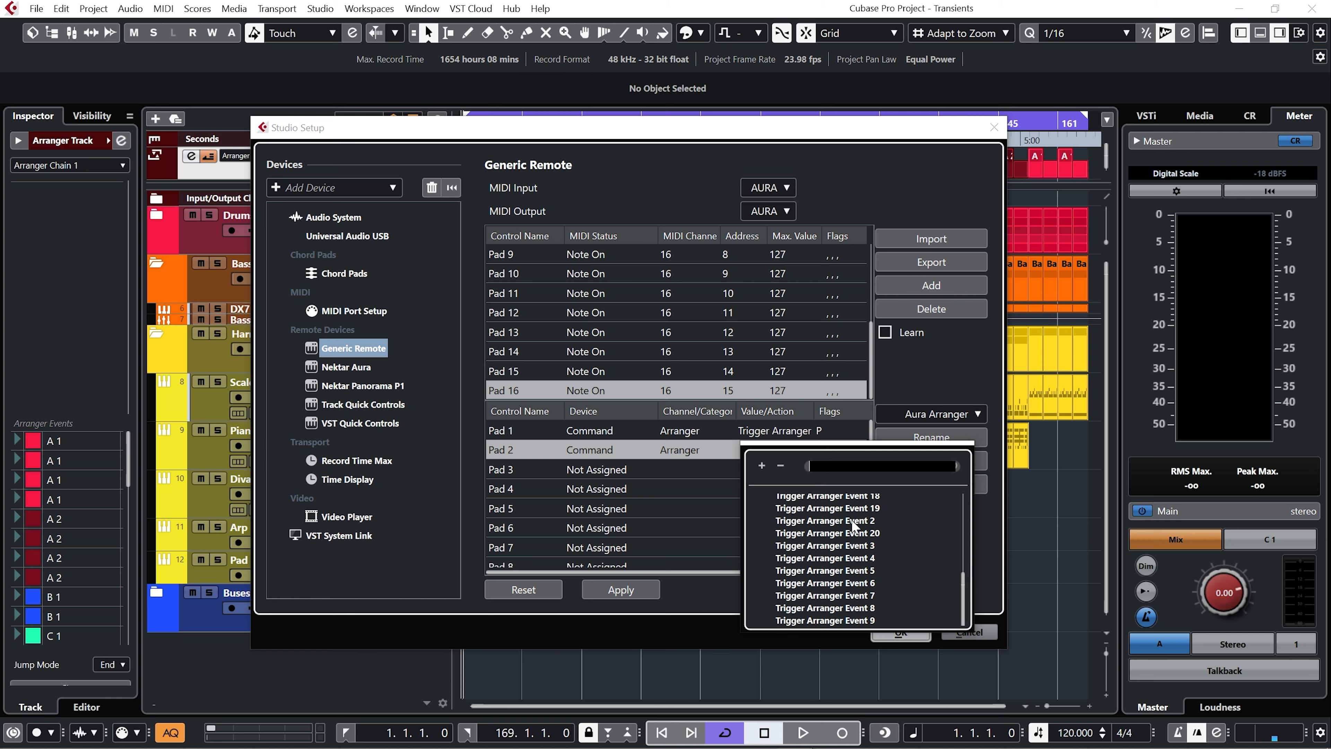
{"action": "left_click", "coordinate": [853, 521]}
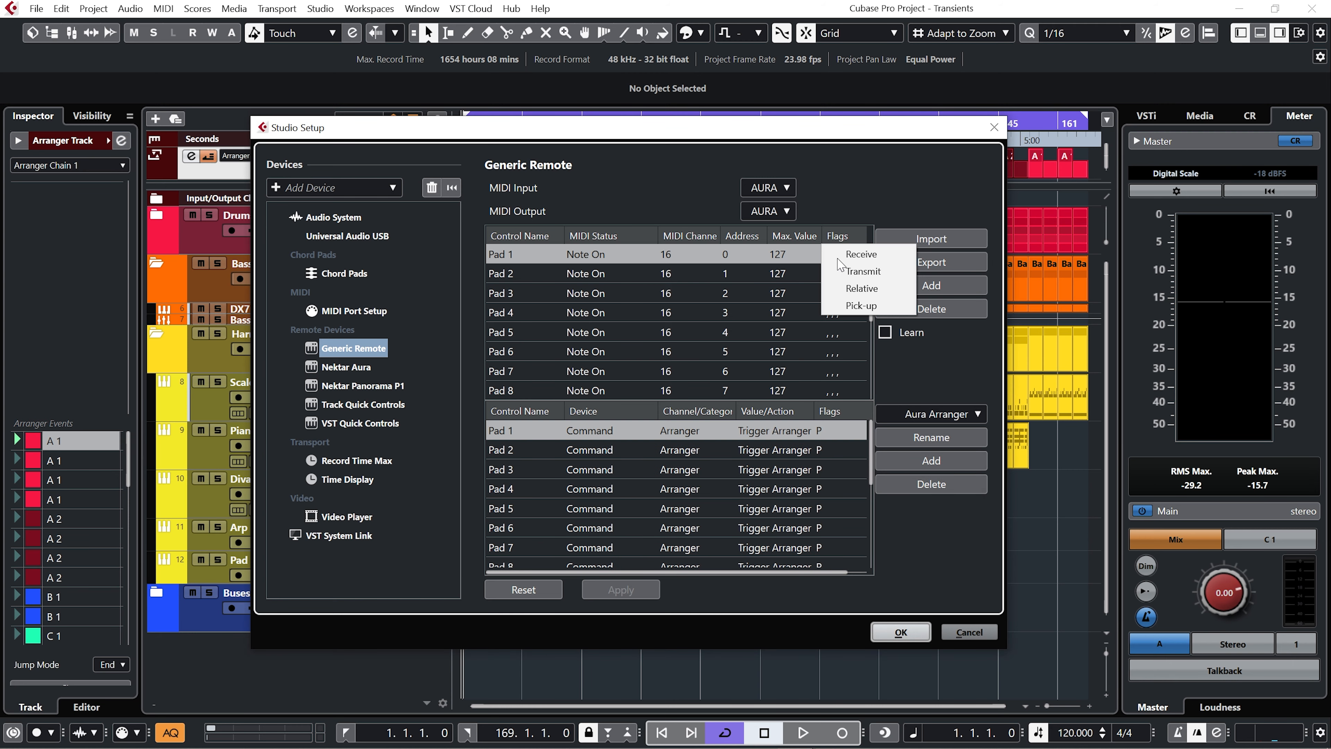
- Turn on the Receive flag for Pad 1, Pad 2 and Pad 3, and accept the Studio Setup
{"action": "left_click", "coordinate": [857, 254]}
{"action": "left_click", "coordinate": [840, 274]}
{"action": "left_click", "coordinate": [853, 278]}
{"action": "left_click", "coordinate": [838, 294]}
{"action": "left_click", "coordinate": [861, 293]}
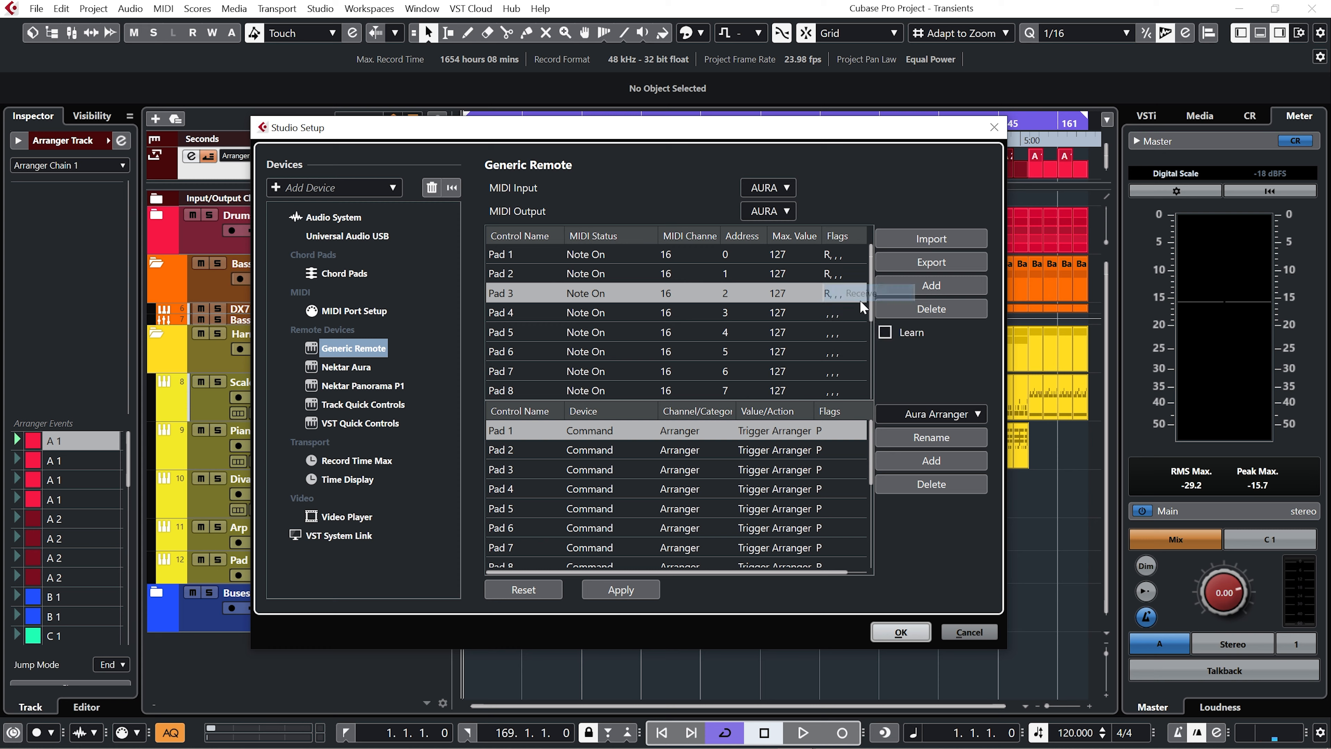
{"action": "left_click", "coordinate": [838, 312]}
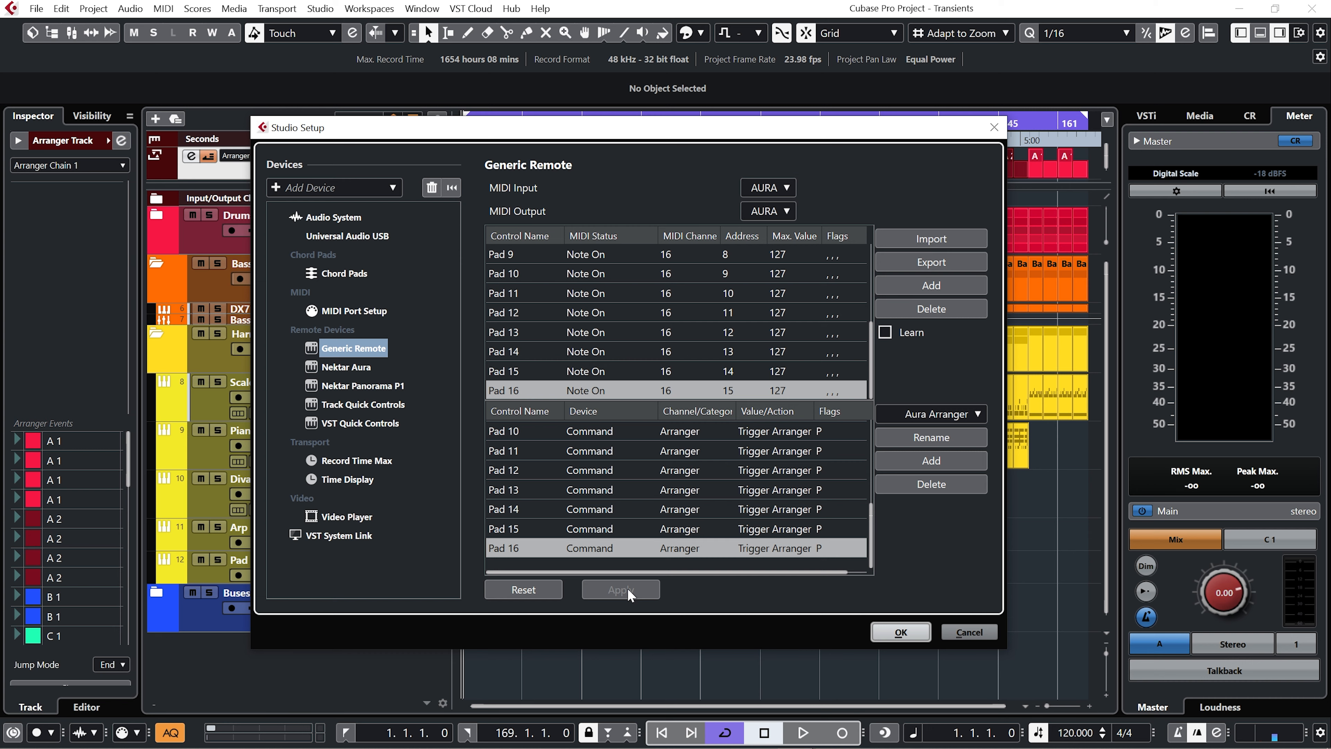
{"action": "left_click", "coordinate": [901, 633]}
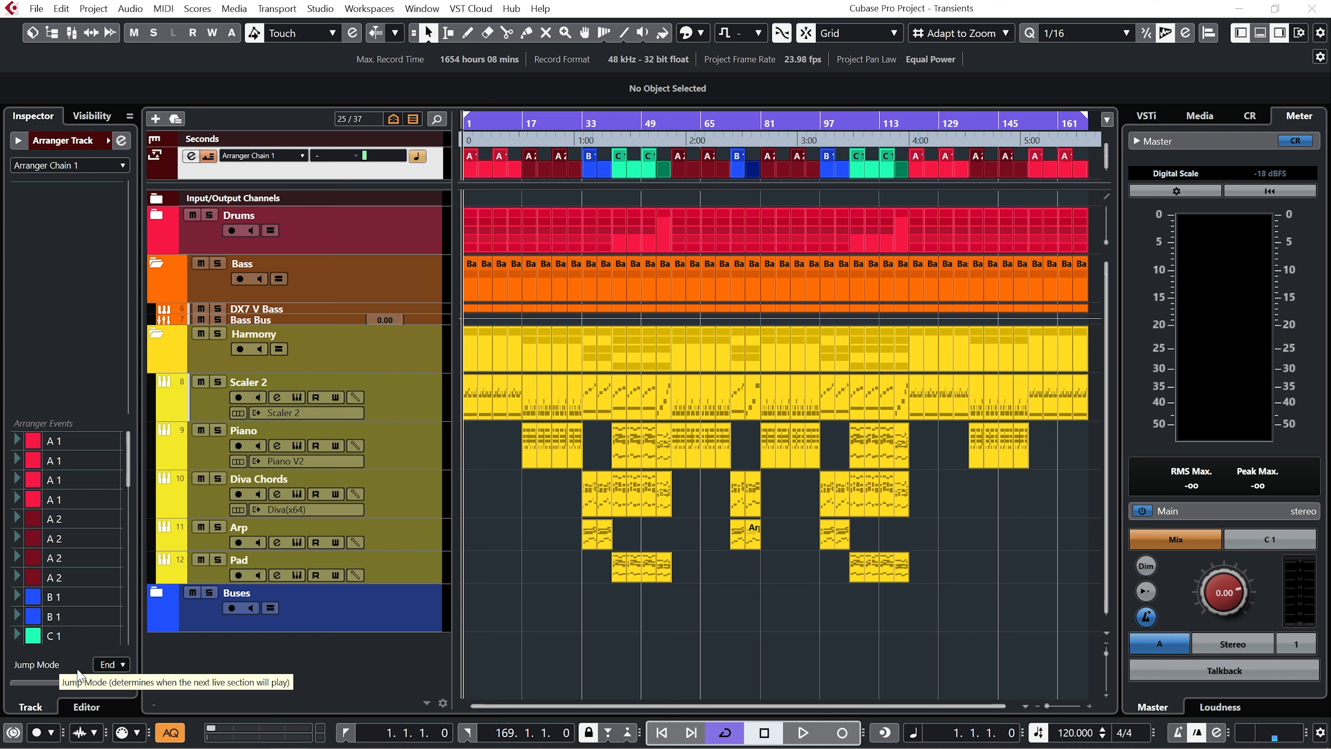
- Start playback in the Arranger with the Jump Mode set to End
{"action": "key", "text": "space"}
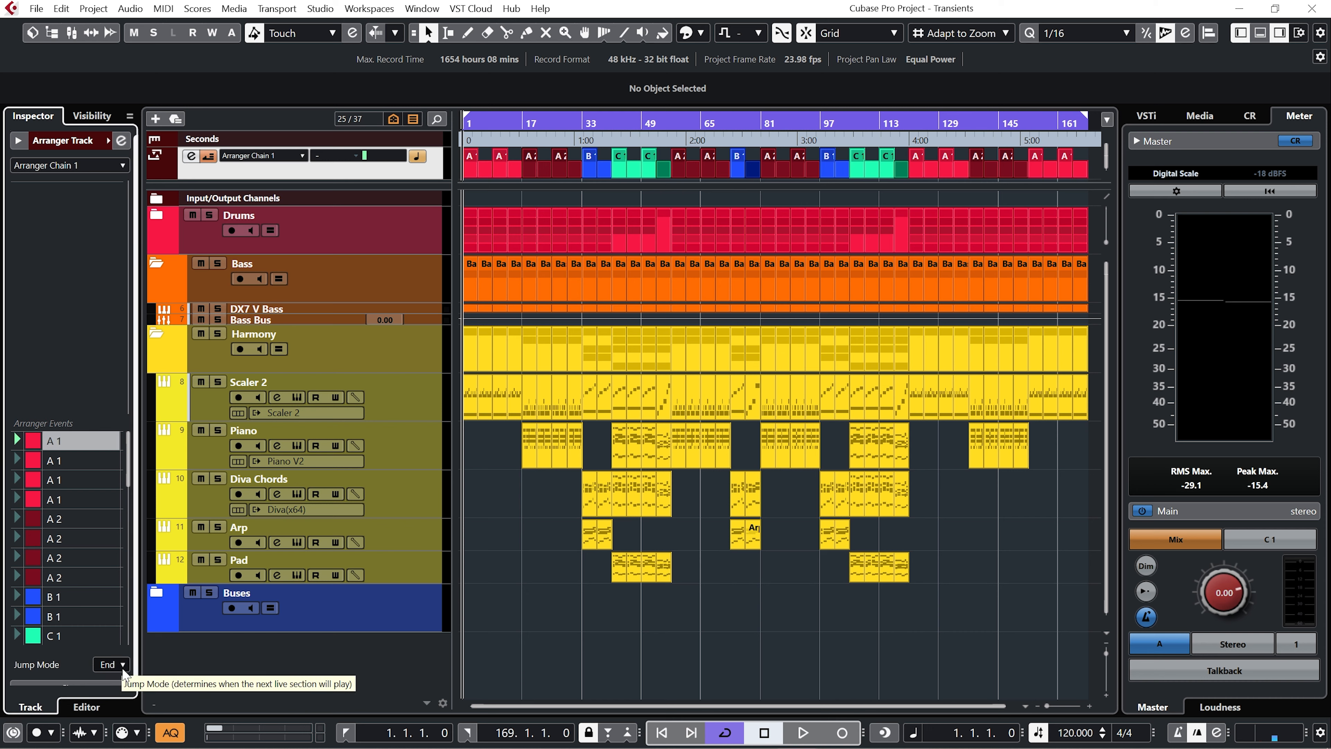